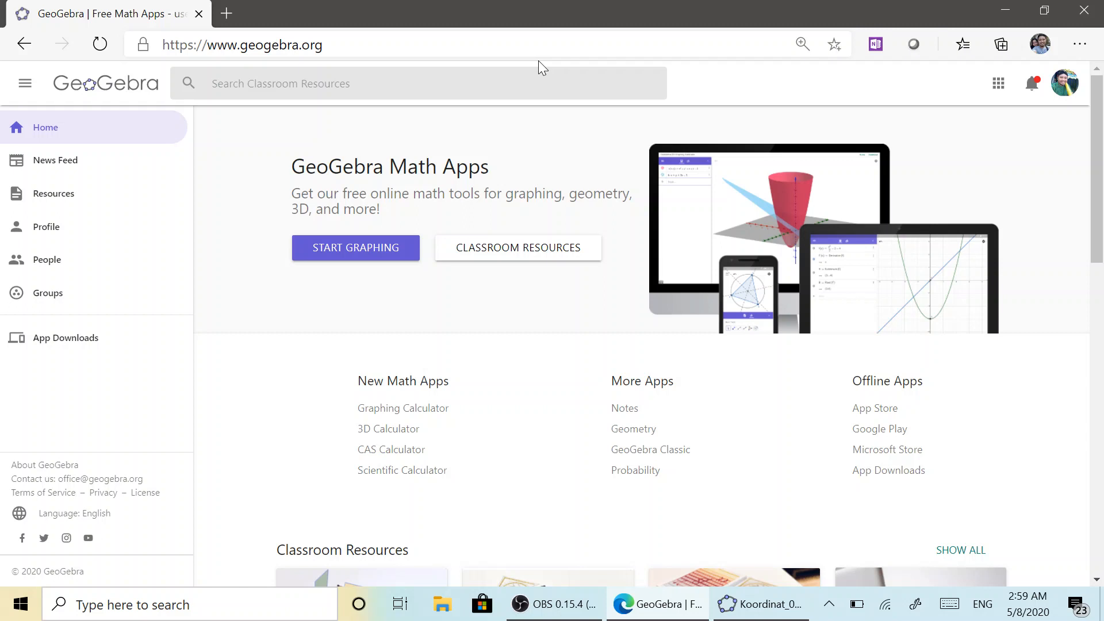
Switch to the Koordinat_01.ggb window in GeoGebra and move point B to the requested location (3,2).
click(771, 611)
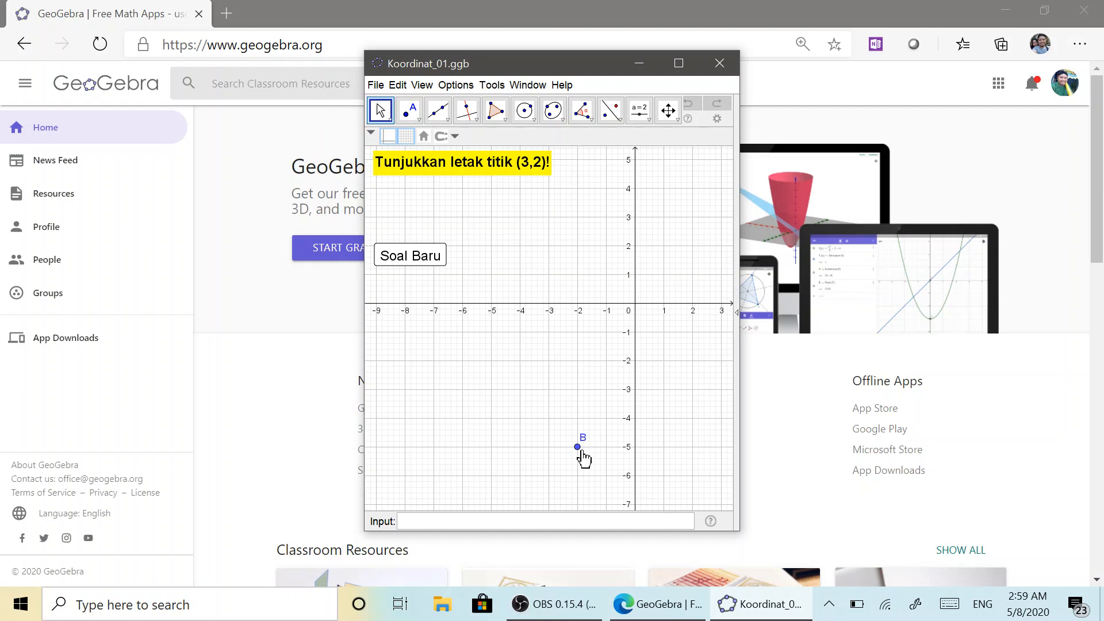
drag(578, 448, 678, 423)
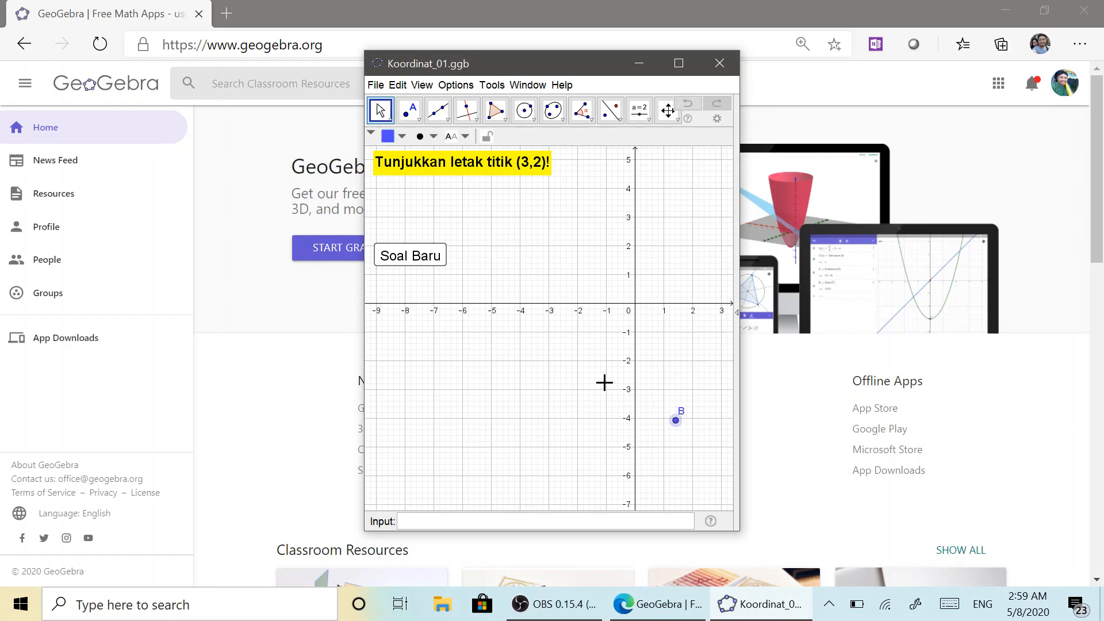
drag(599, 382, 503, 409)
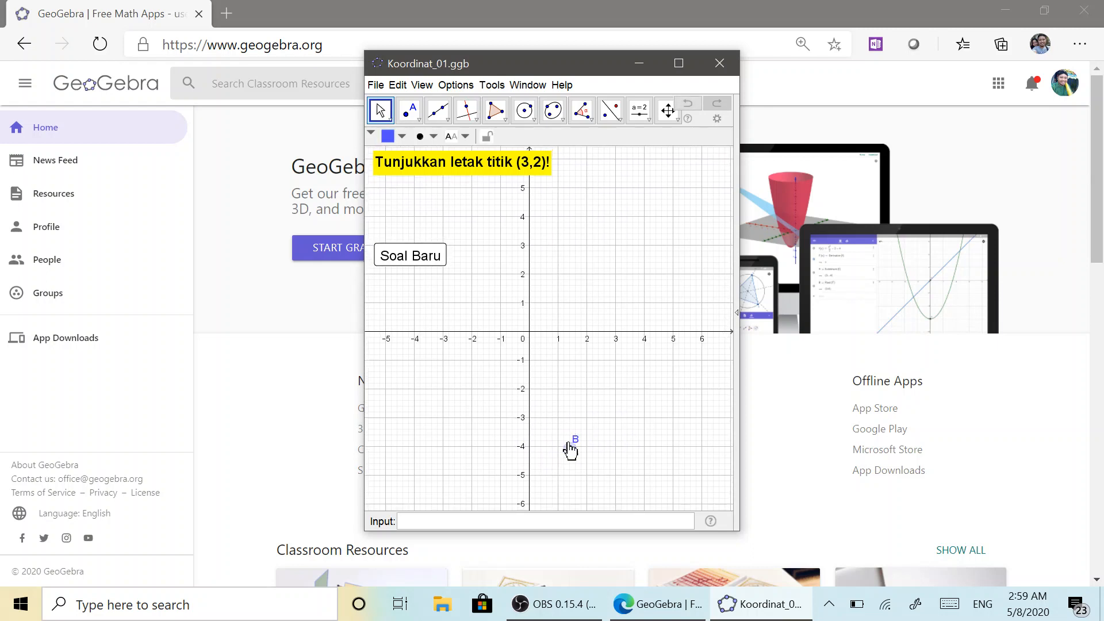
drag(571, 448, 614, 277)
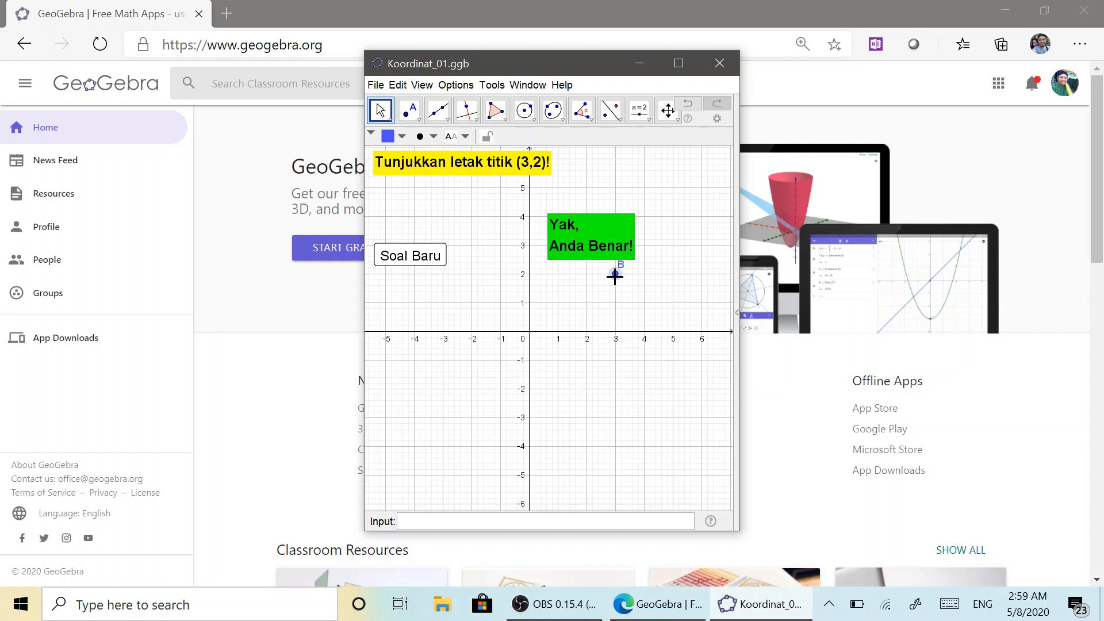
Show the Algebra view in the maximized window and sort its objects by object type.
click(679, 64)
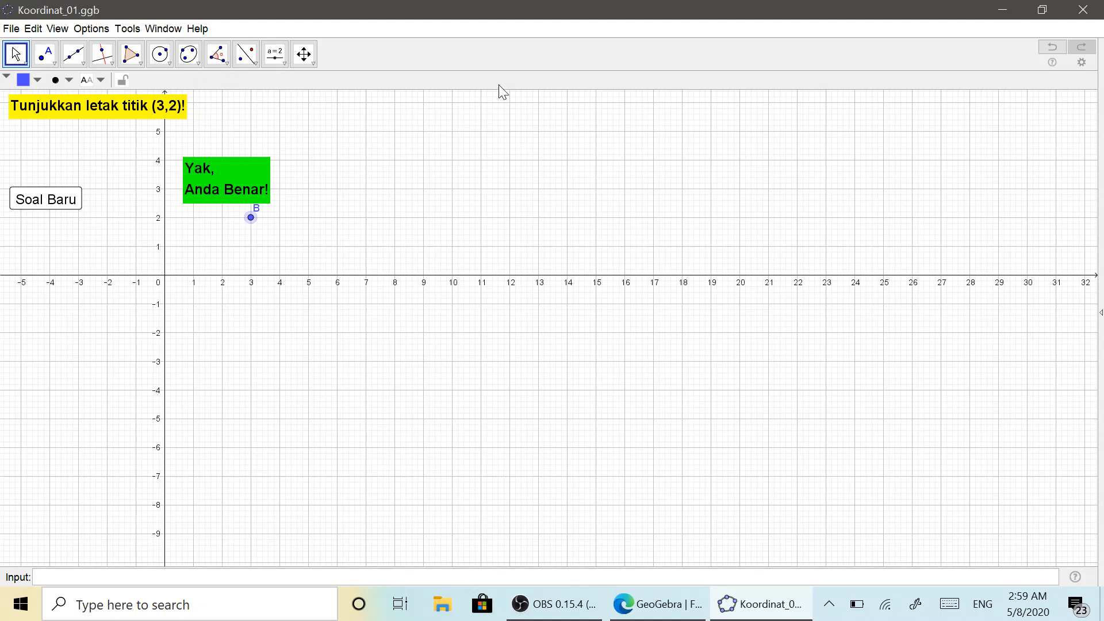
click(57, 29)
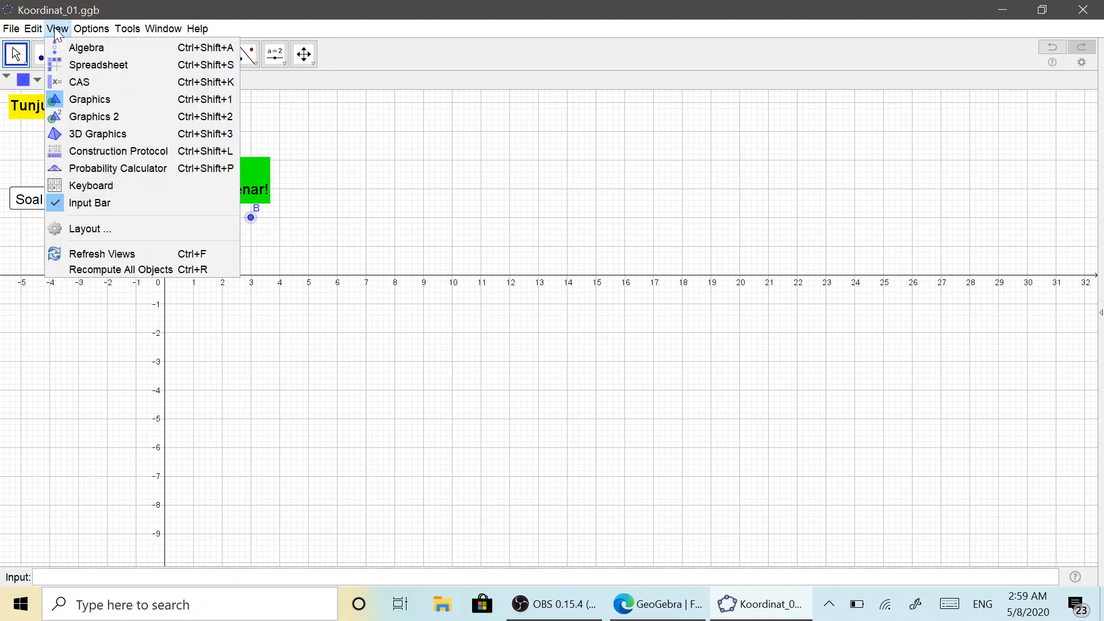
click(70, 48)
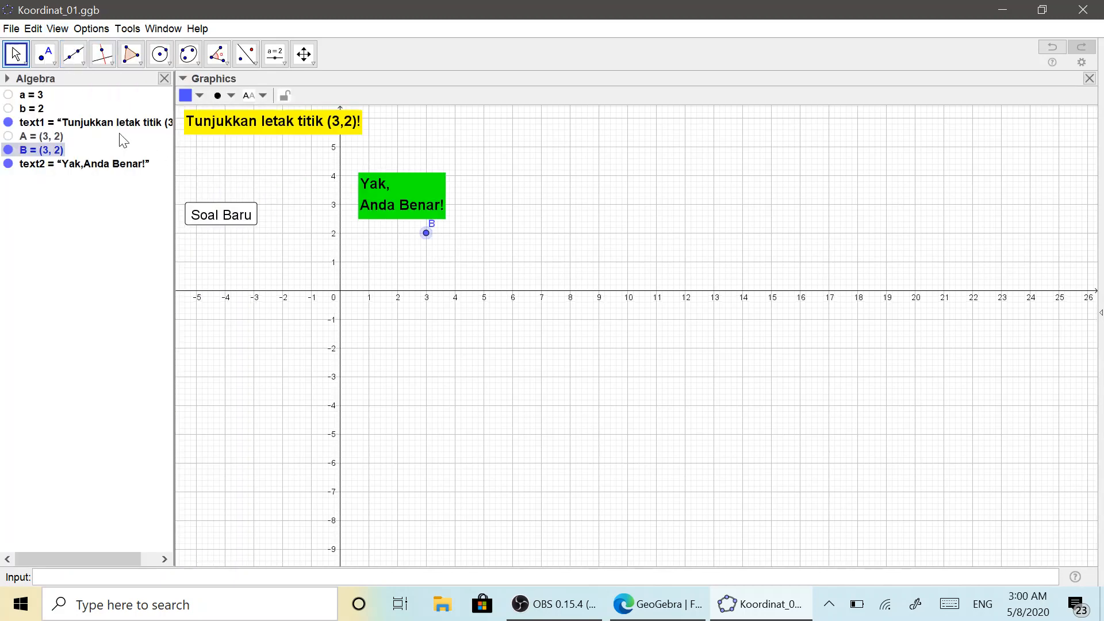
click(7, 78)
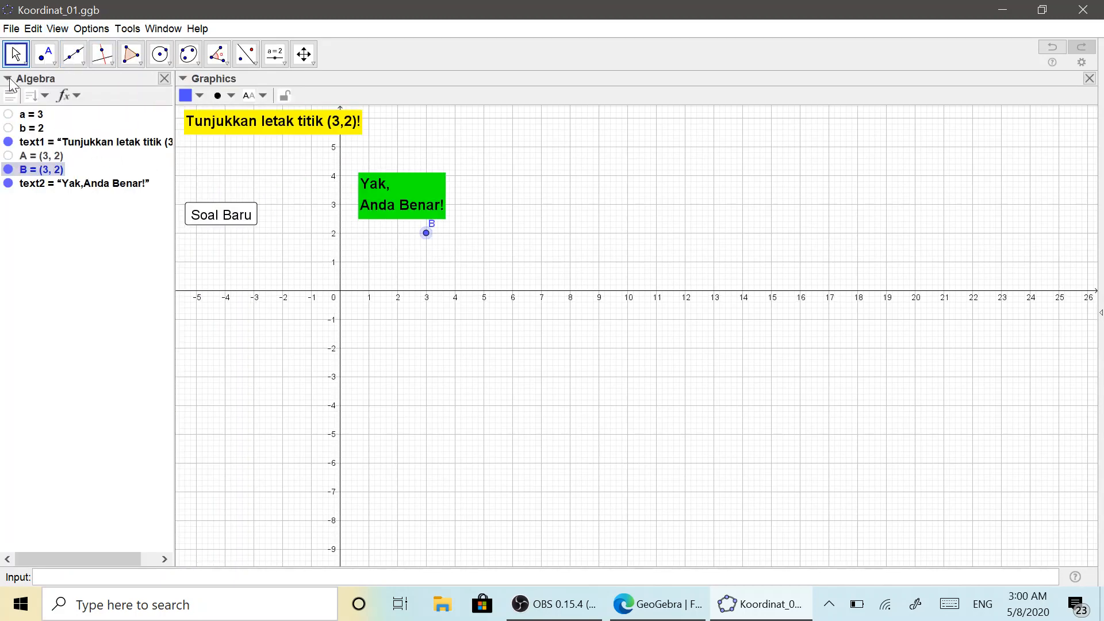
click(46, 98)
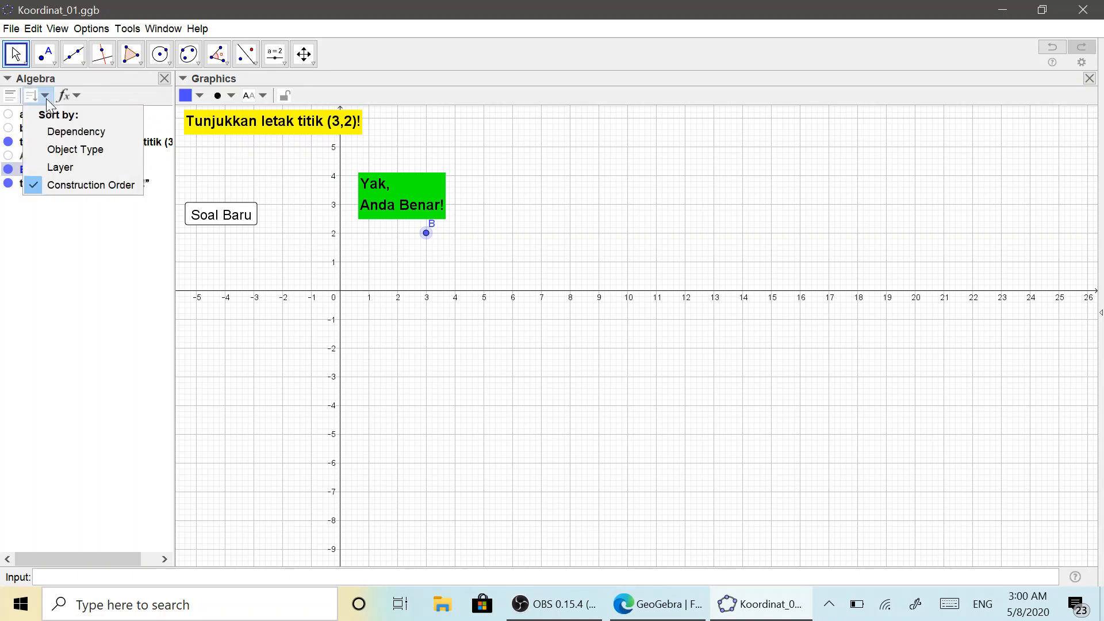
click(55, 150)
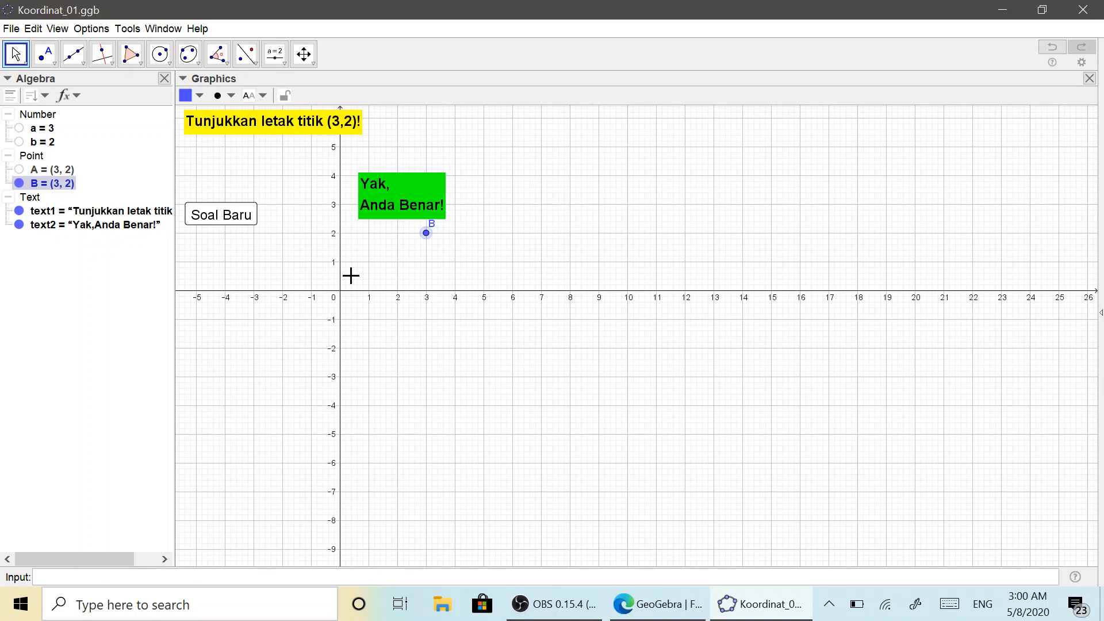
Move the Soal Baru button slightly down to make room above it for another button.
click(17, 54)
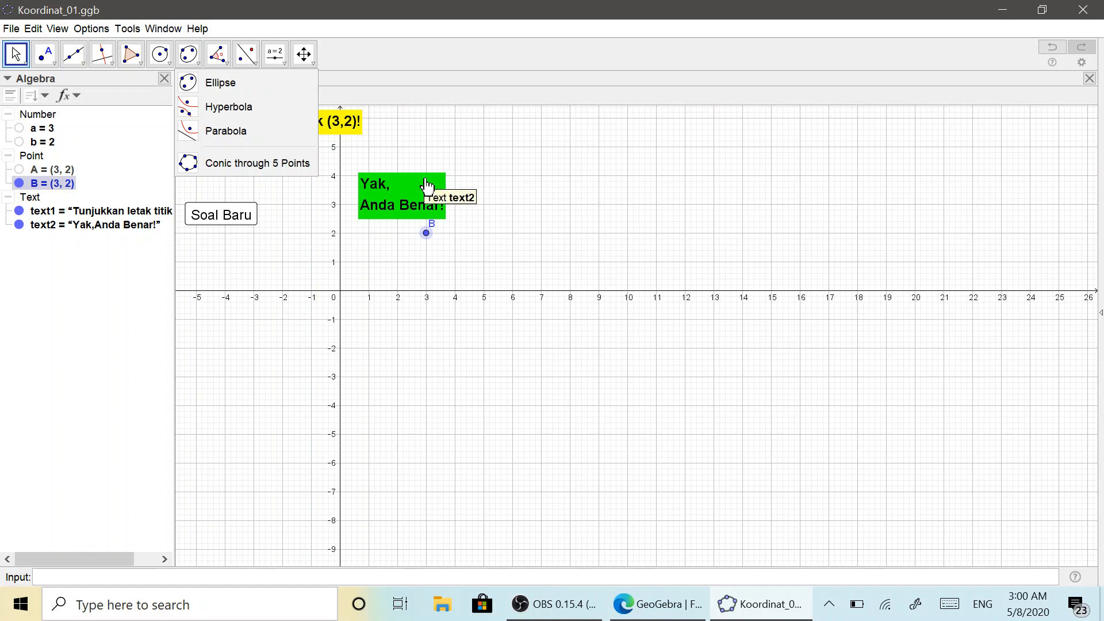
click(489, 194)
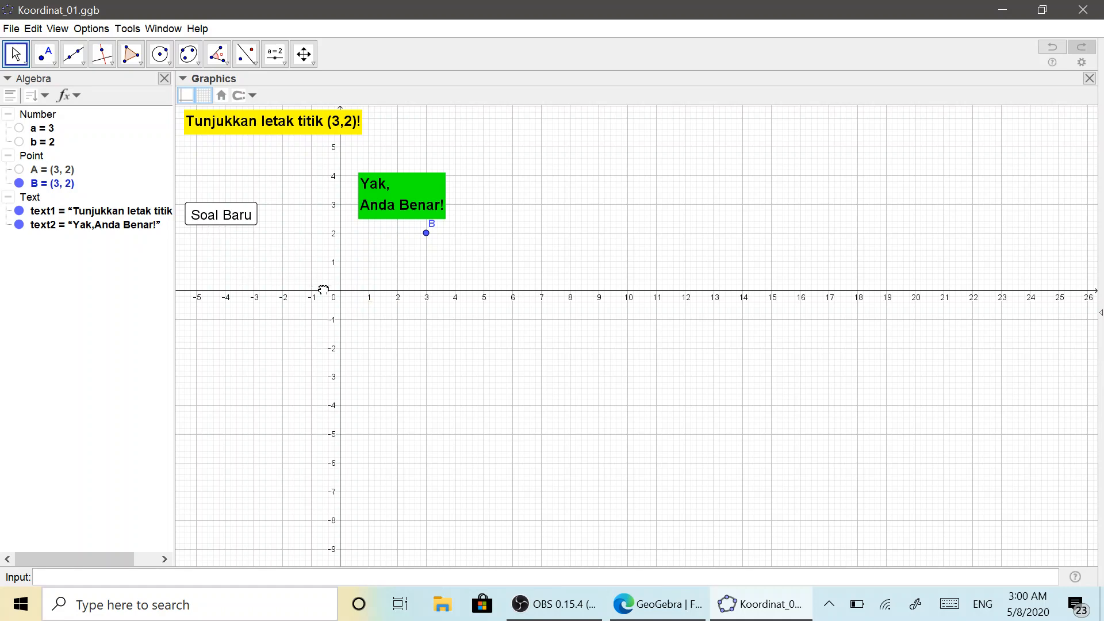
mouse_move(325, 291)
mouse_down()
mouse_move(309, 287)
mouse_move(313, 277)
mouse_move(310, 285)
mouse_up()
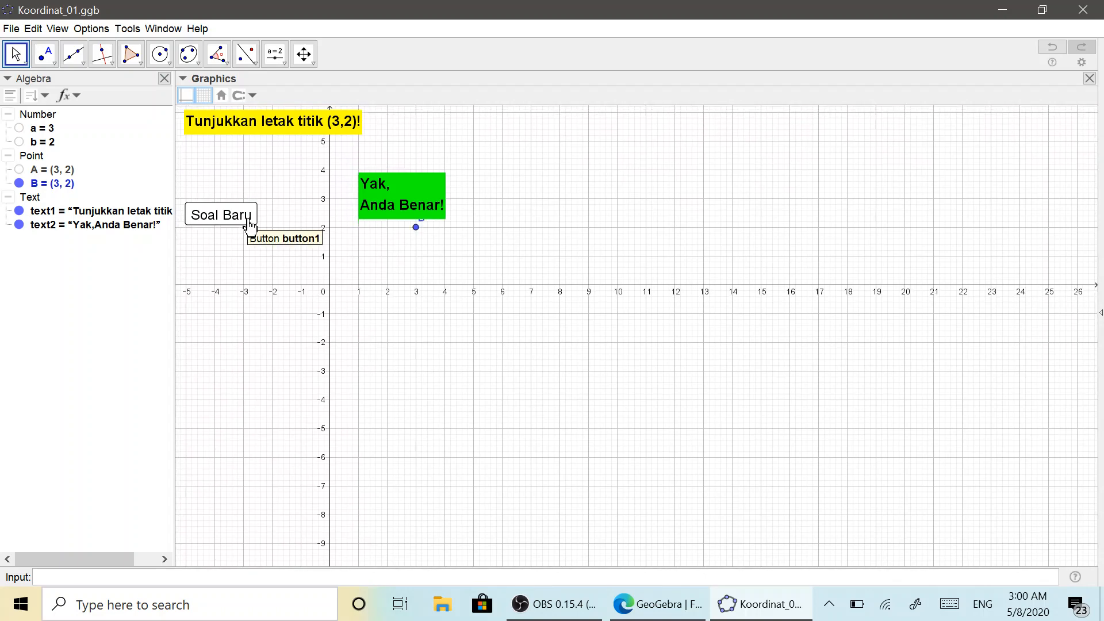
drag(250, 224, 253, 253)
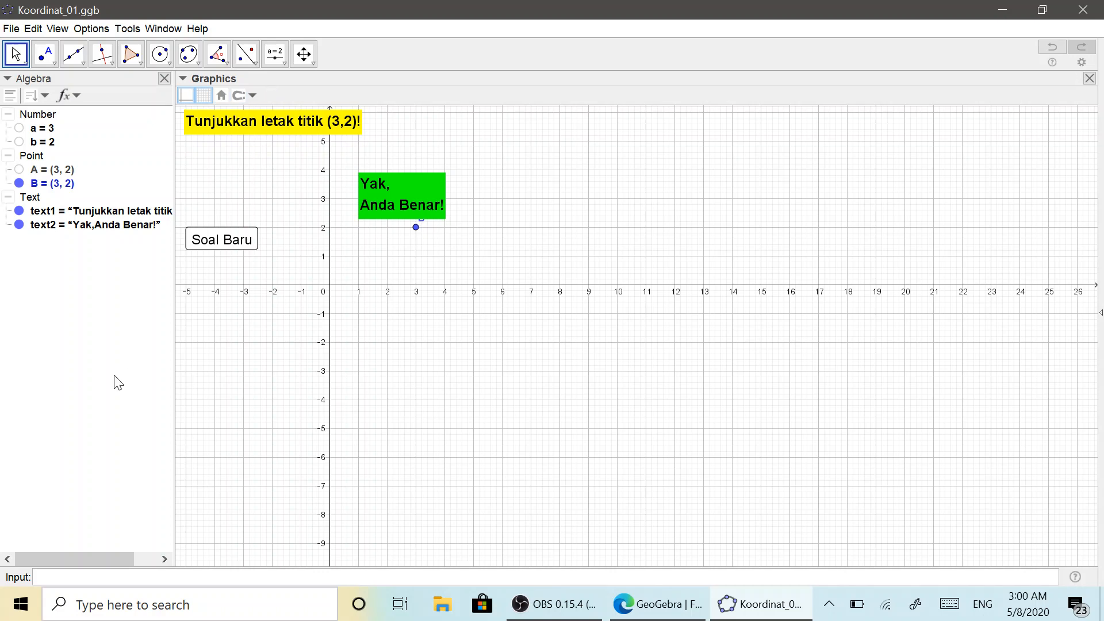
Create a new number object c with the value 1.
click(73, 575)
text(1)
key(Return)
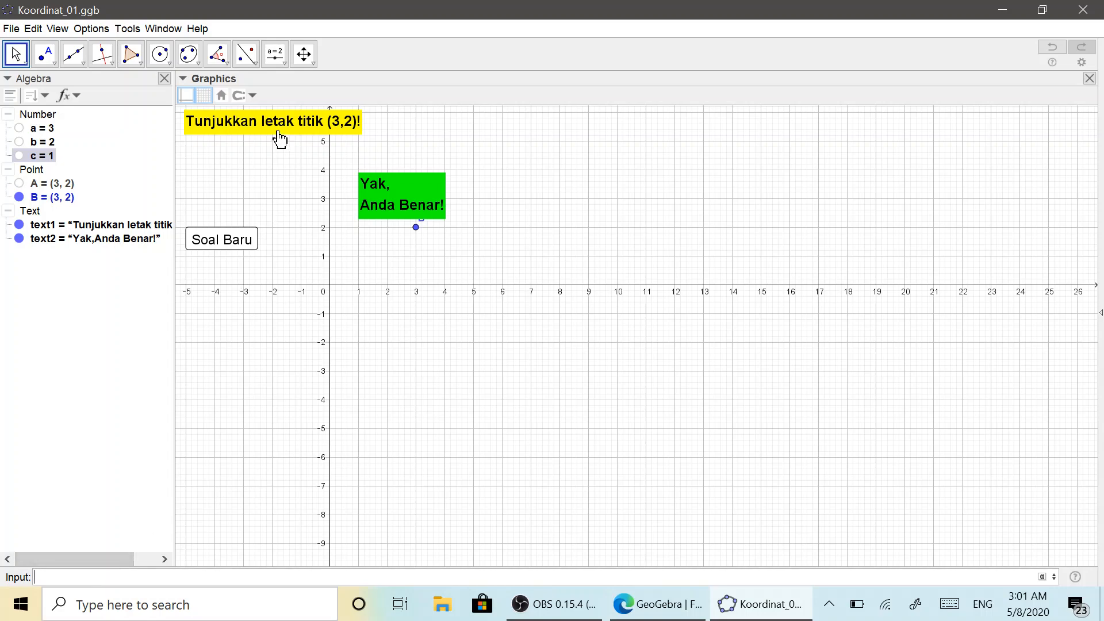
Insert a button above Soal Baru with the caption "Cek" and the GeoGebra script SetValue[c,1].
click(283, 65)
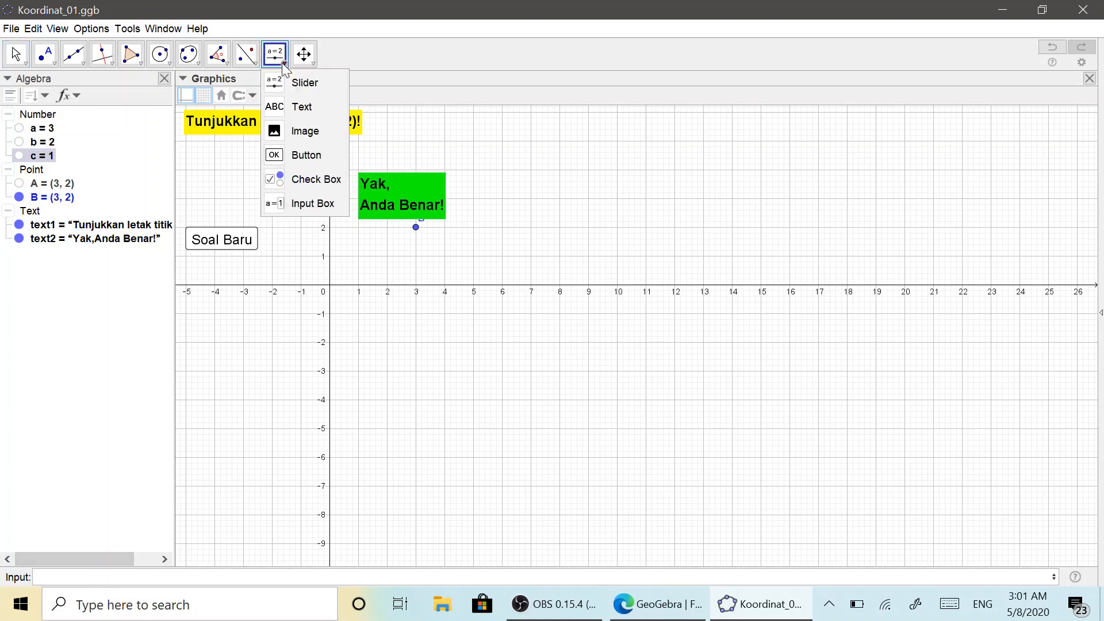
click(306, 154)
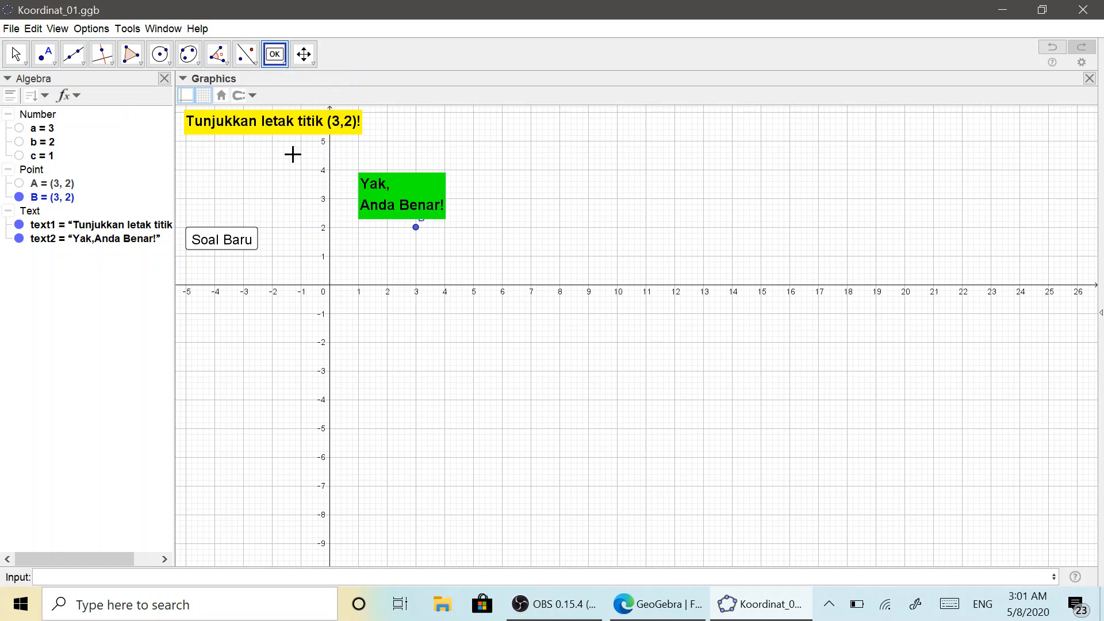
click(188, 199)
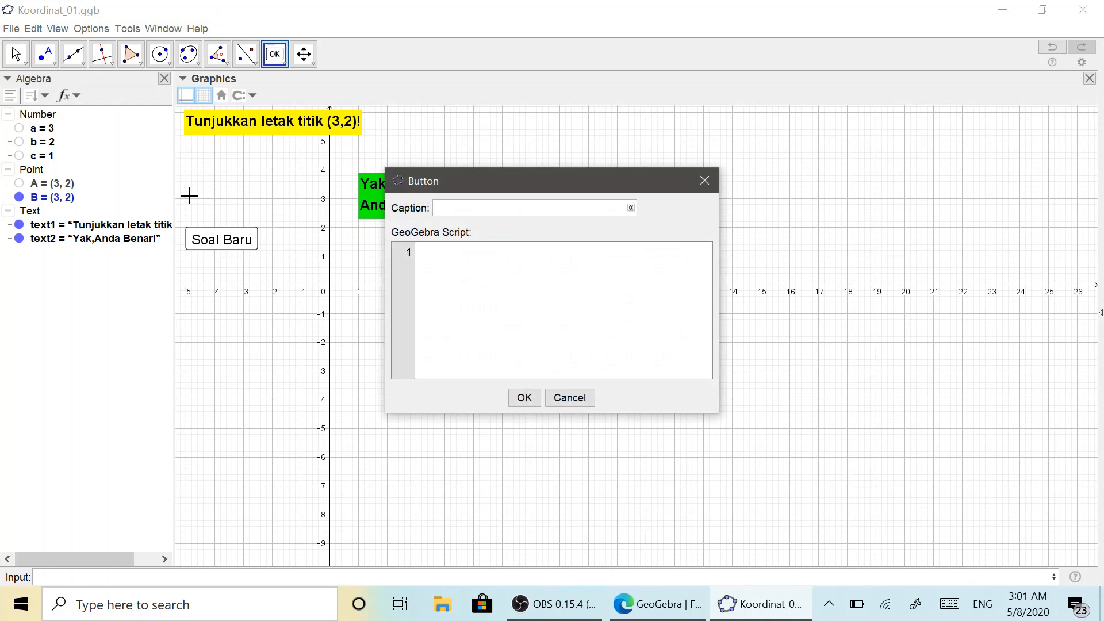
text(Cek)
click(437, 253)
text(Se)
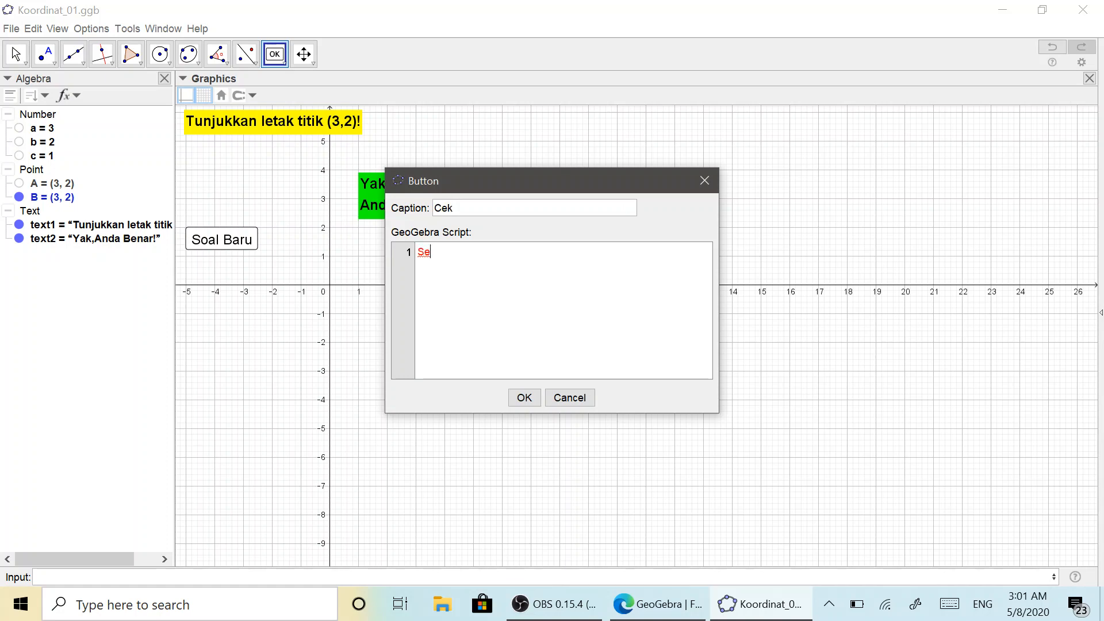
text(tValue[)
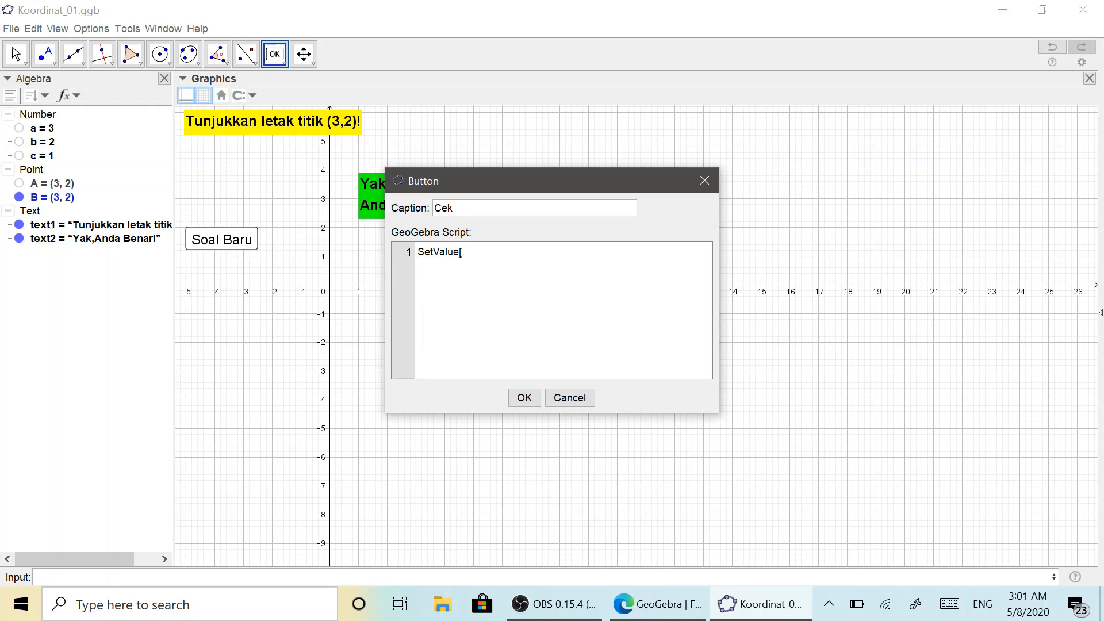
text(c,1])
click(525, 398)
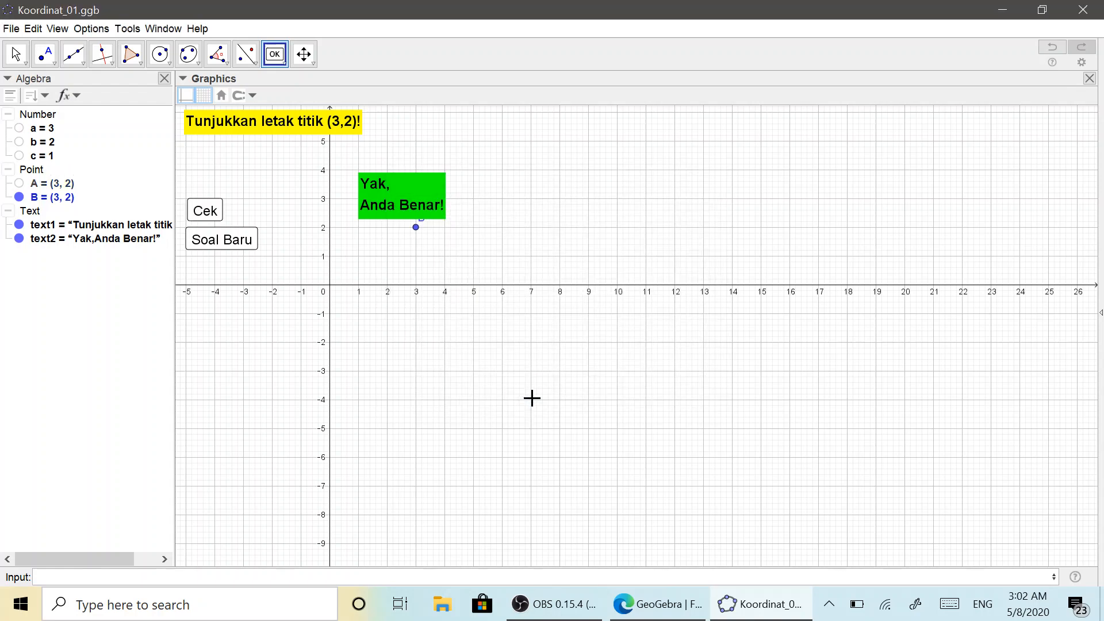
click(15, 54)
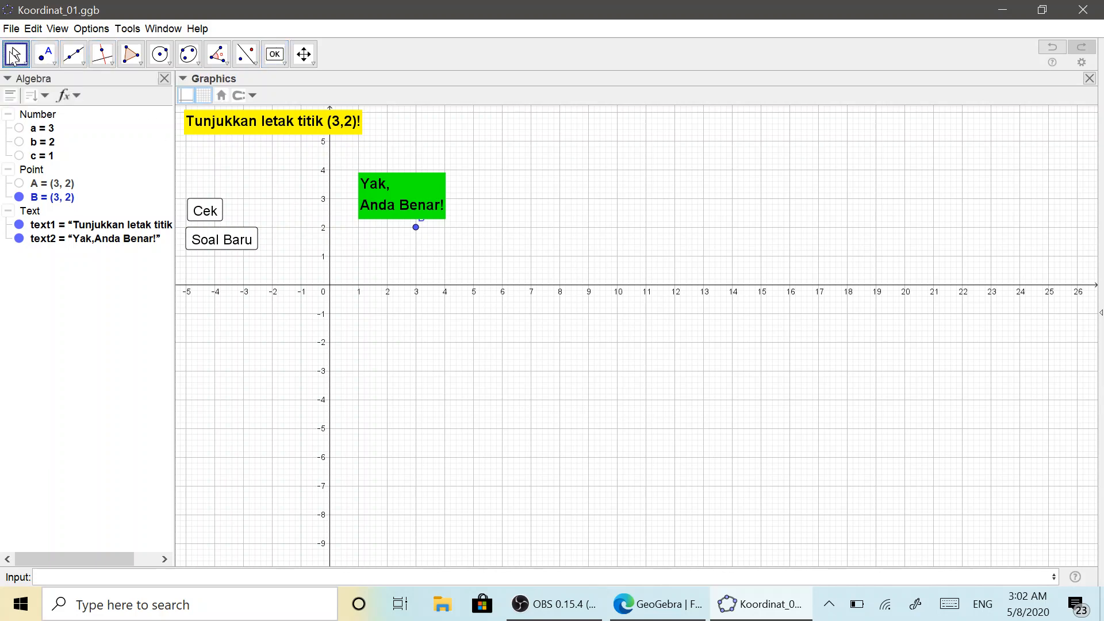
Add the line SetValue[c,0] after UpdateConstruction[] in the Soal Baru button's On Click script and close its properties.
right_click(214, 253)
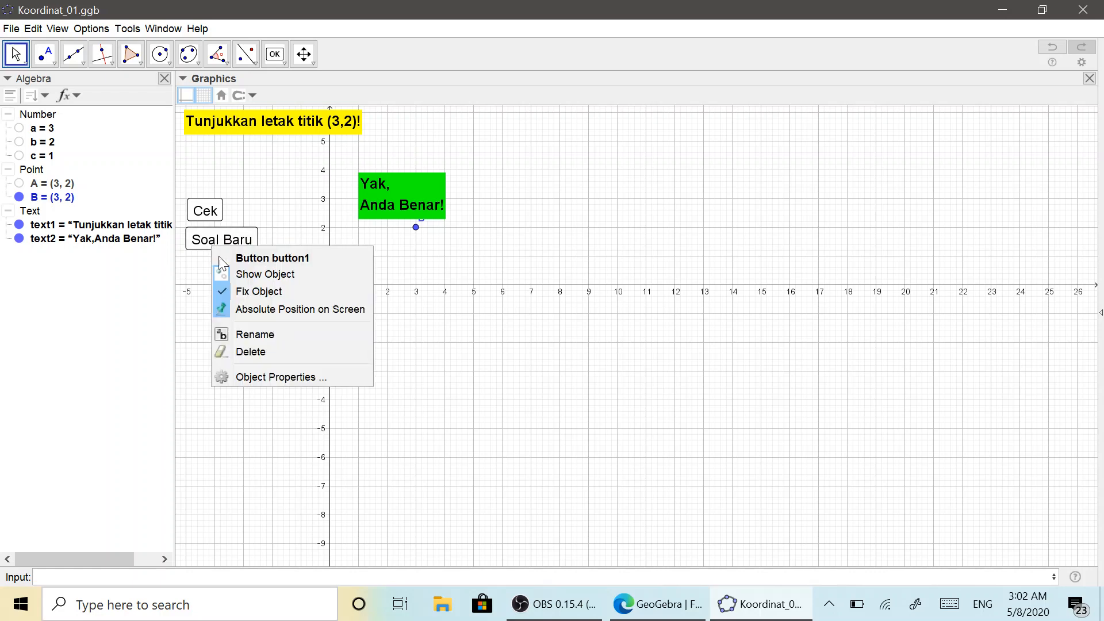
click(275, 377)
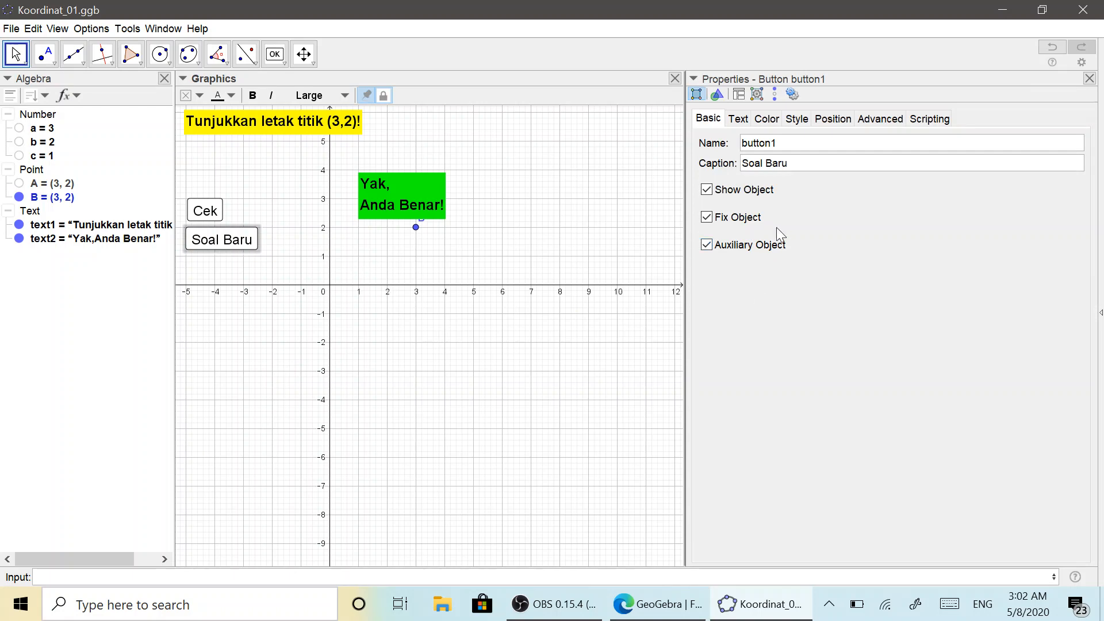
click(920, 122)
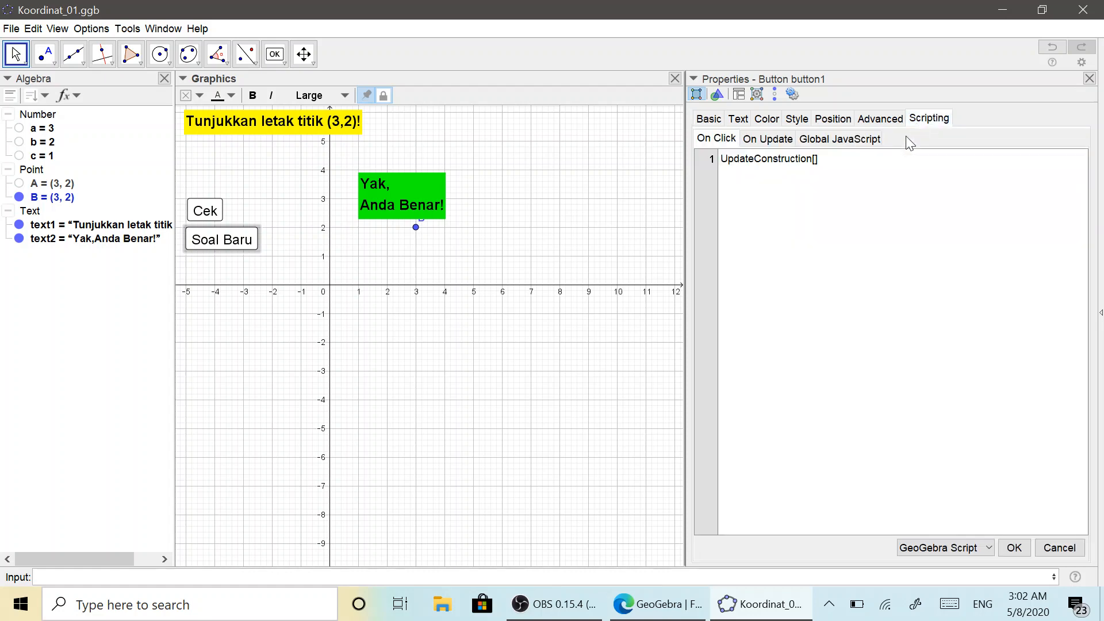
click(820, 160)
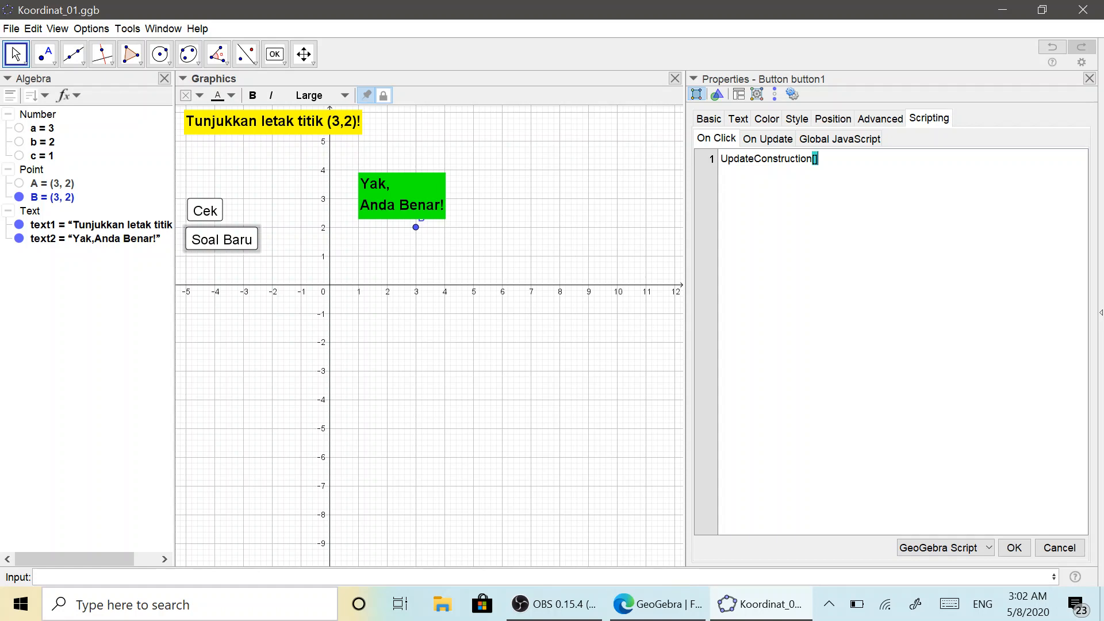
key(Return)
text(SetValue)
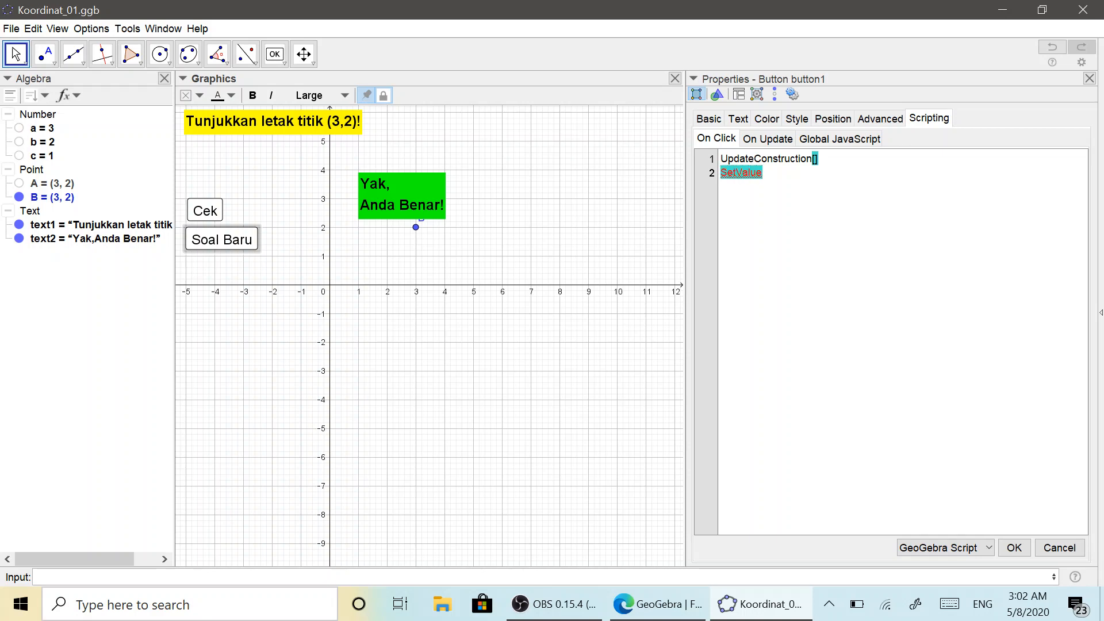
text([)
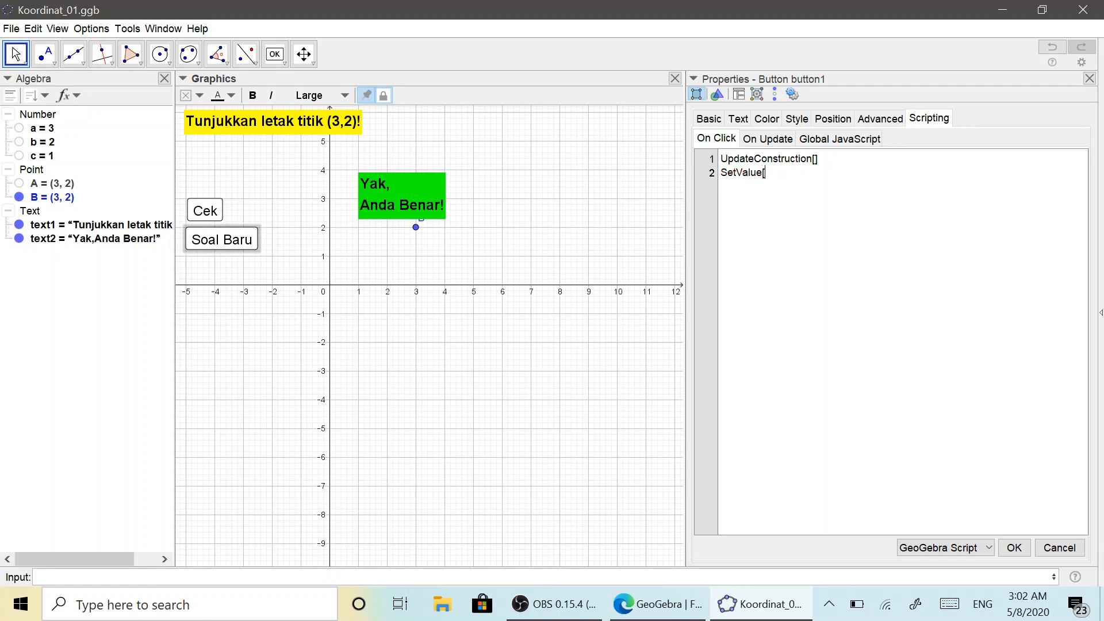
text(c,0])
click(1014, 548)
click(1089, 79)
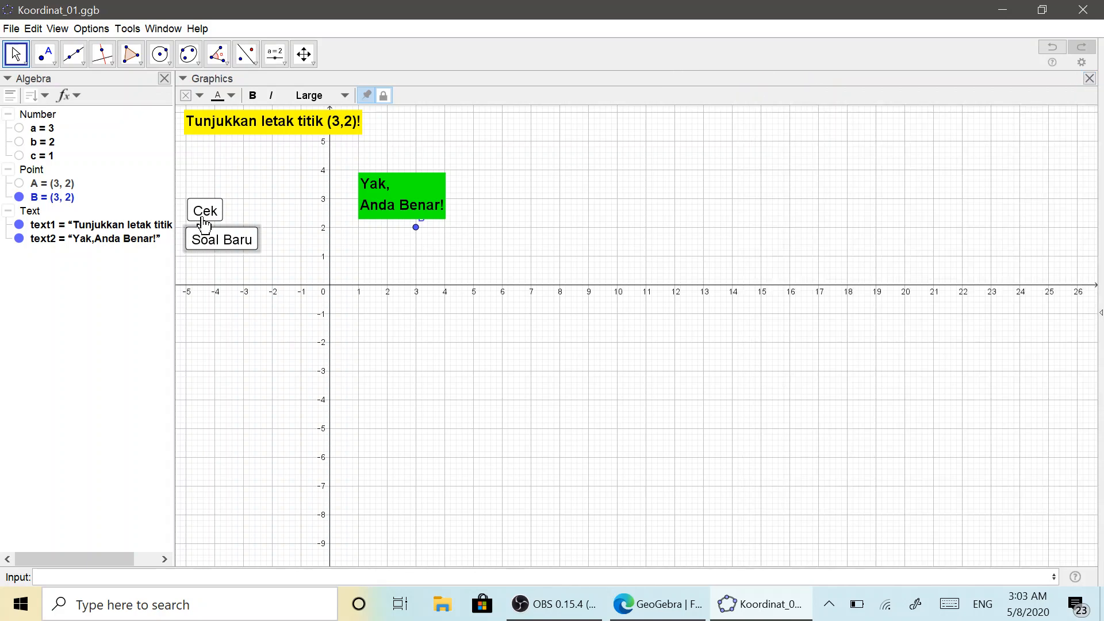
Test the Soal Baru and Cek buttons alternately several times, watching how the question and number c respond.
click(206, 243)
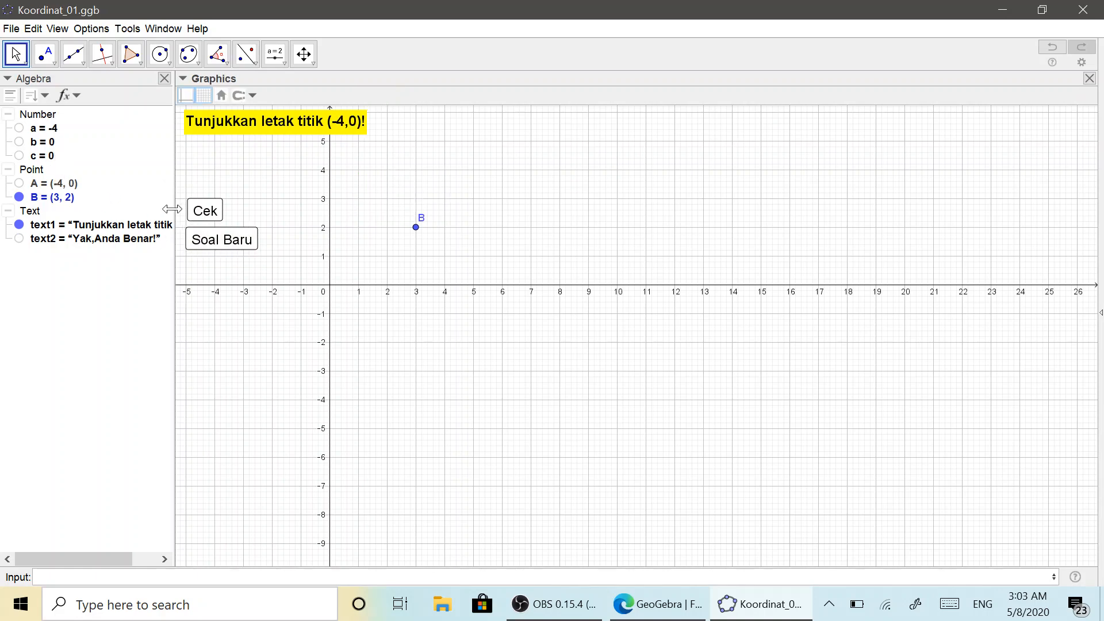
click(207, 210)
click(217, 240)
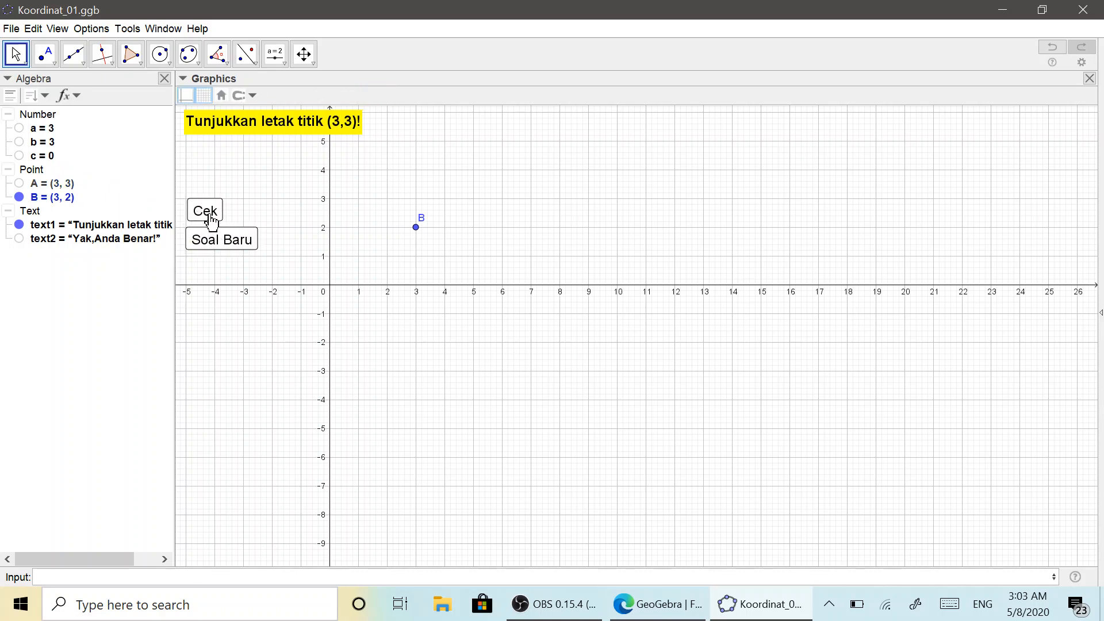
click(209, 214)
click(213, 242)
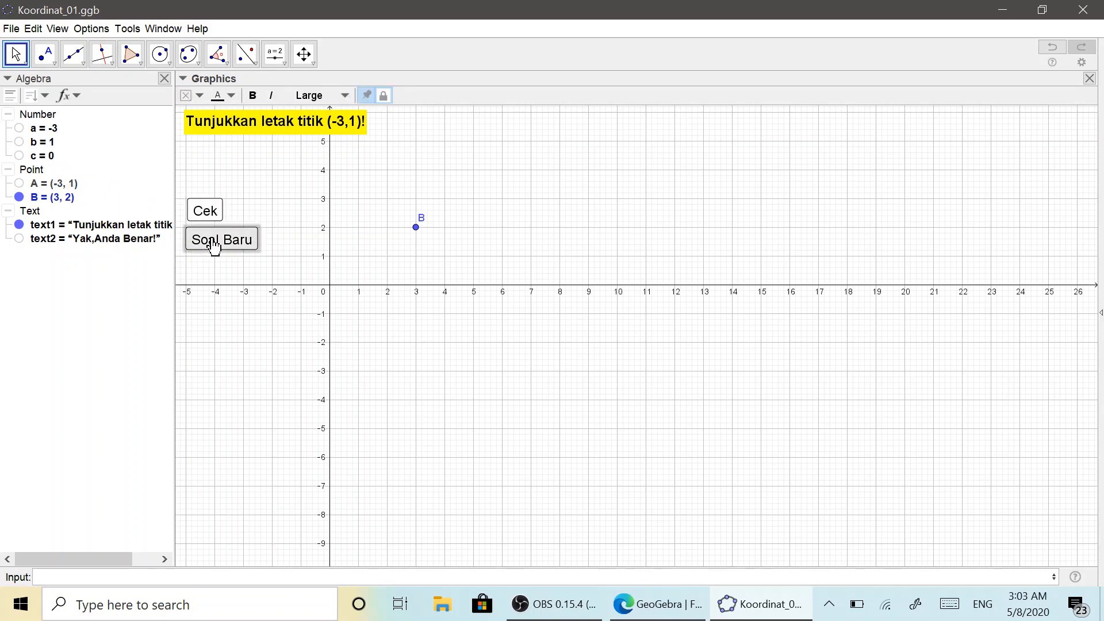
click(206, 215)
click(215, 245)
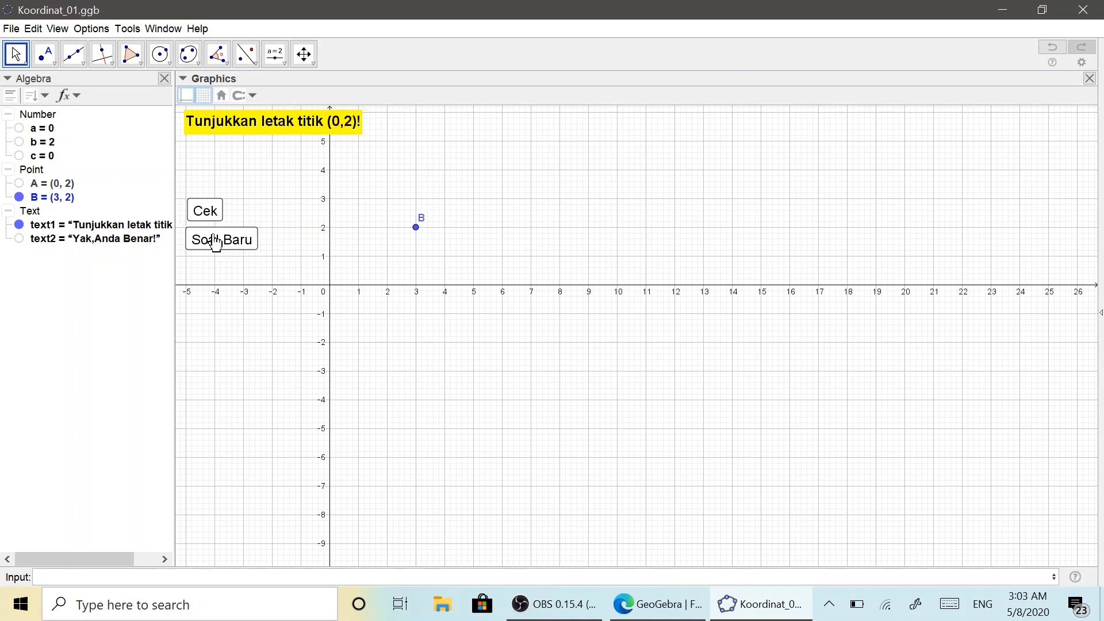
click(207, 212)
Extend the condition to show the "Yak, Anda Benar!" text to B ≟ A ∧ c==1 and close its properties.
click(94, 240)
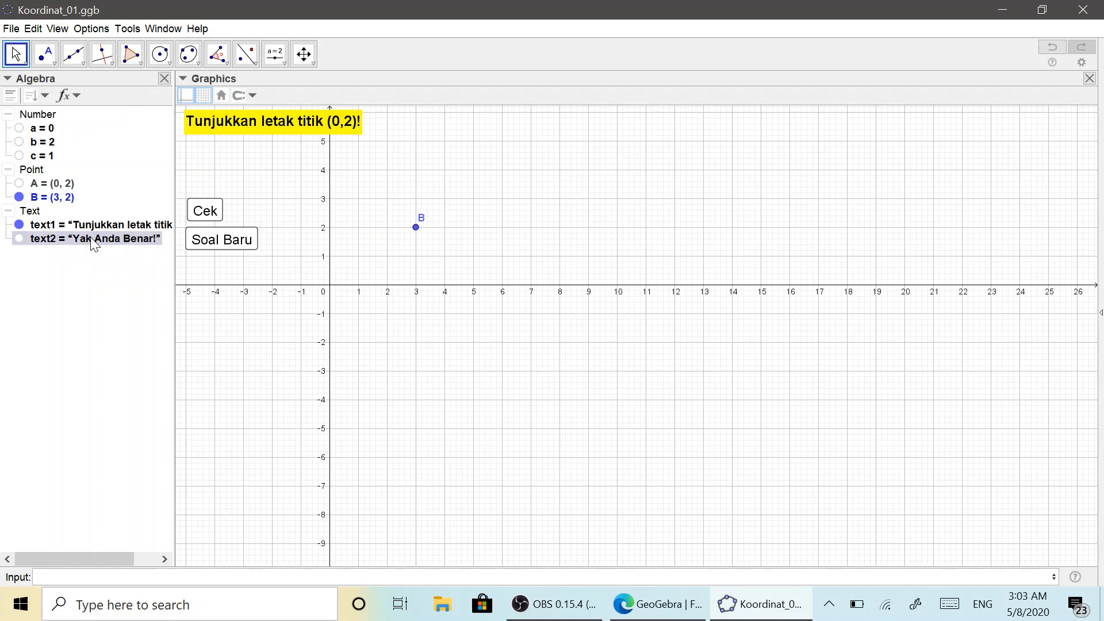
right_click(91, 238)
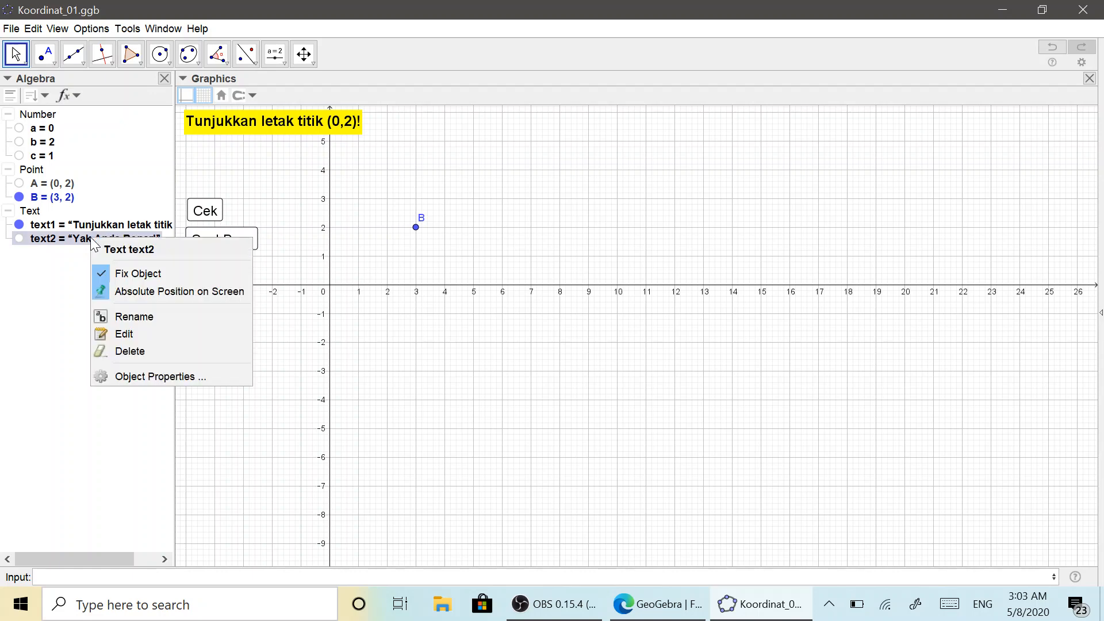
click(142, 376)
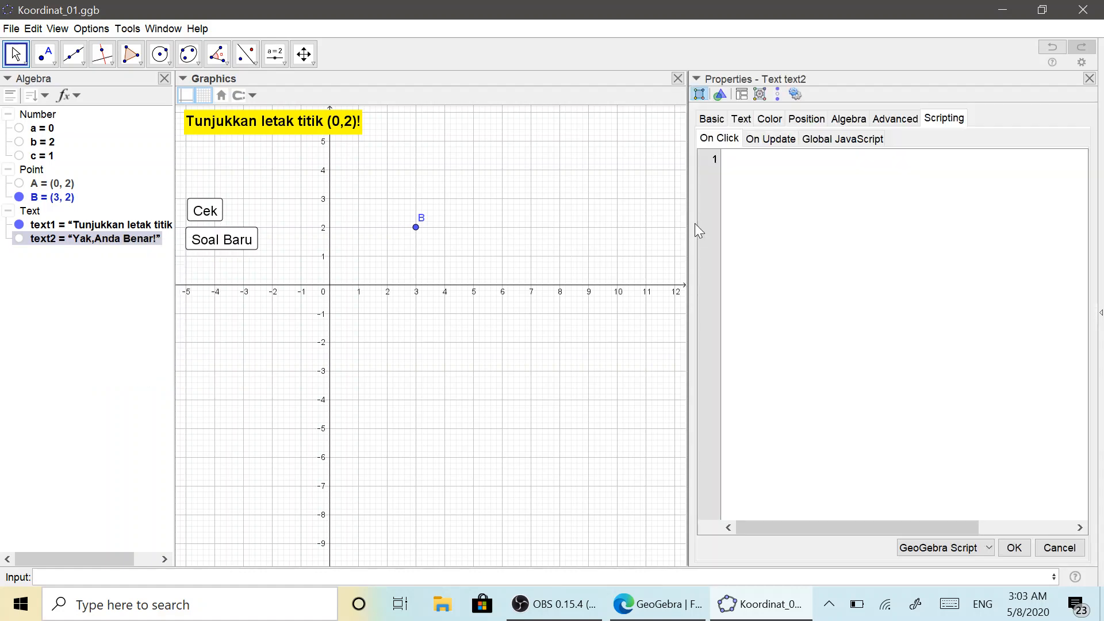
click(895, 121)
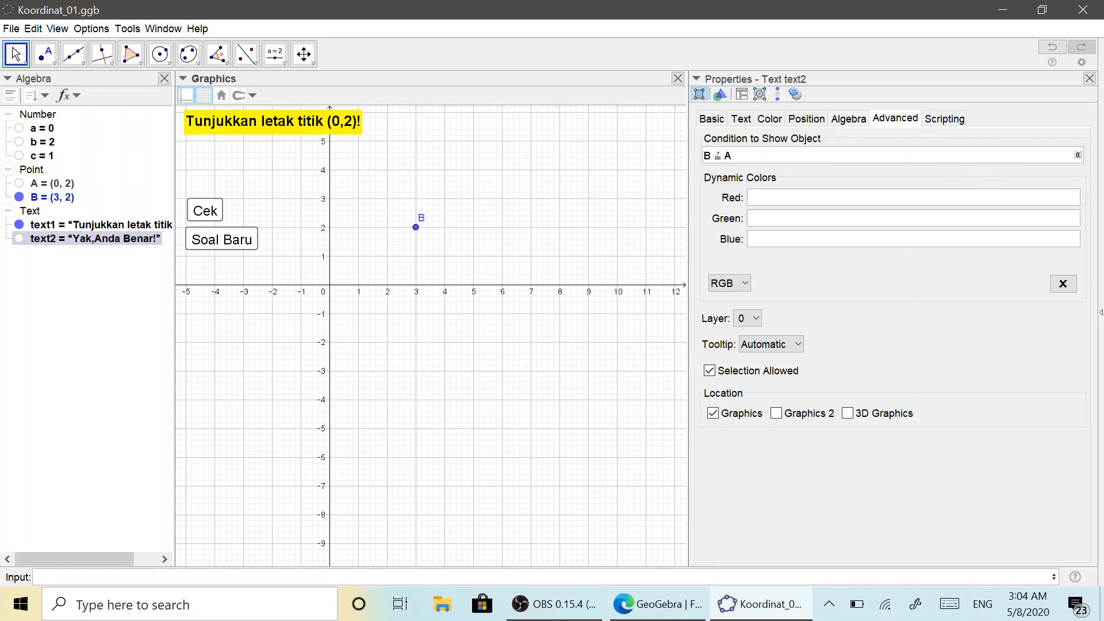
click(1078, 156)
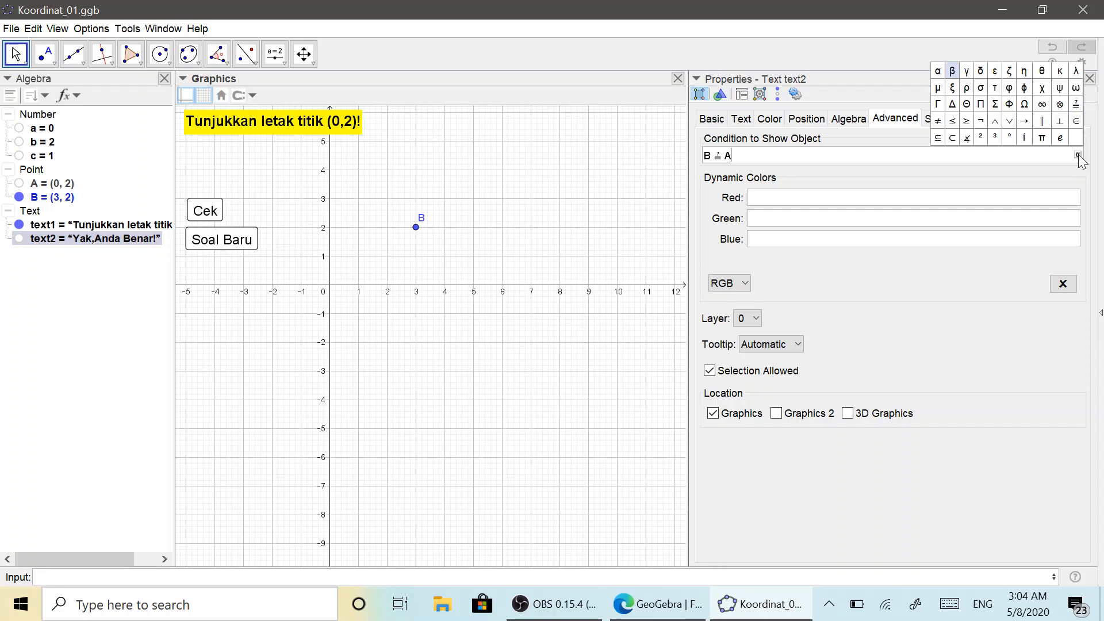
click(995, 122)
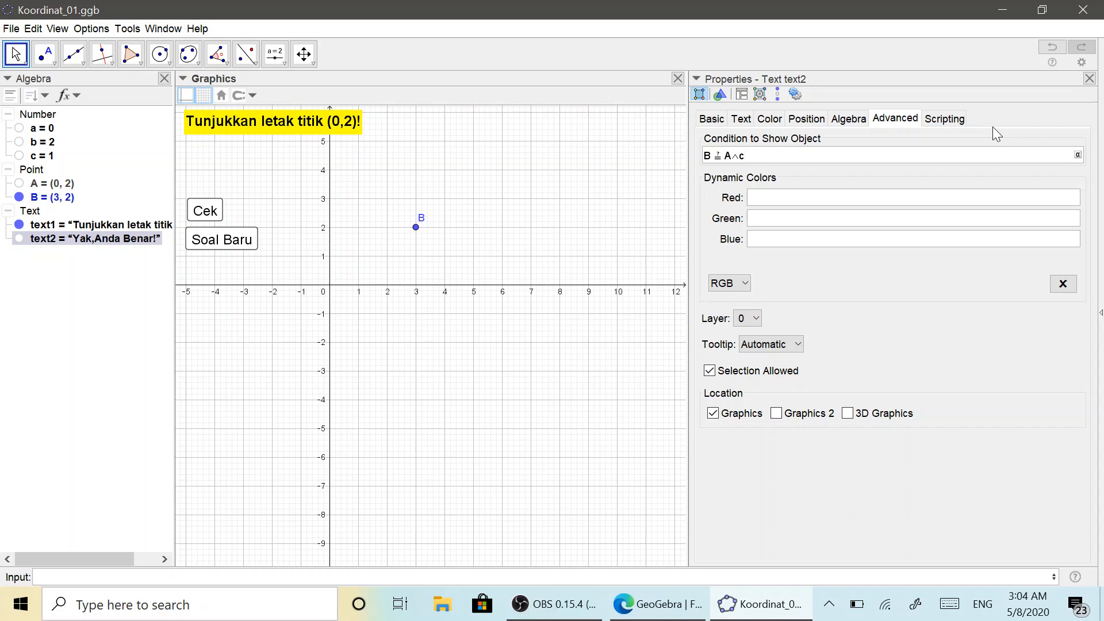
text(==1)
key(Return)
click(1090, 79)
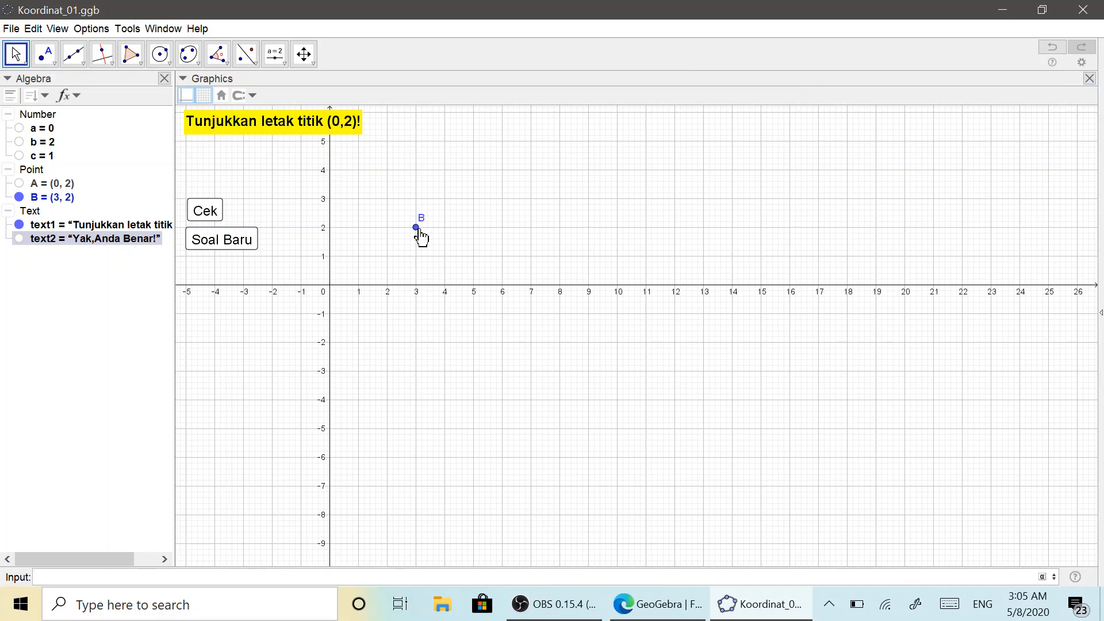
Test the quiz by generating a new question, placing point B at (2, -3) and checking the answer with Cek.
drag(416, 229, 394, 218)
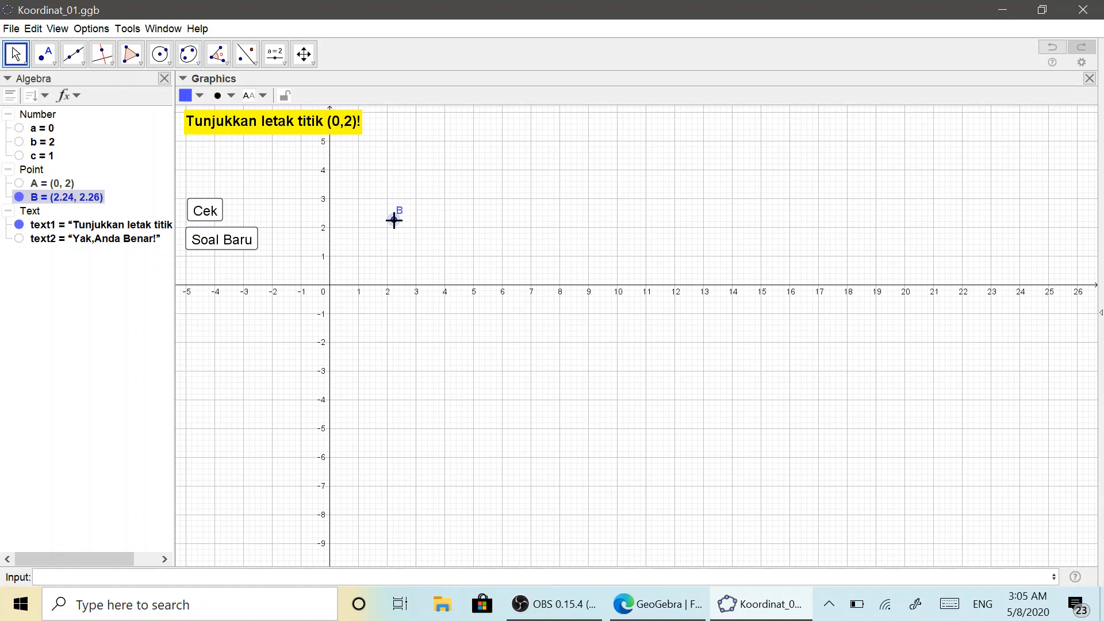
click(234, 244)
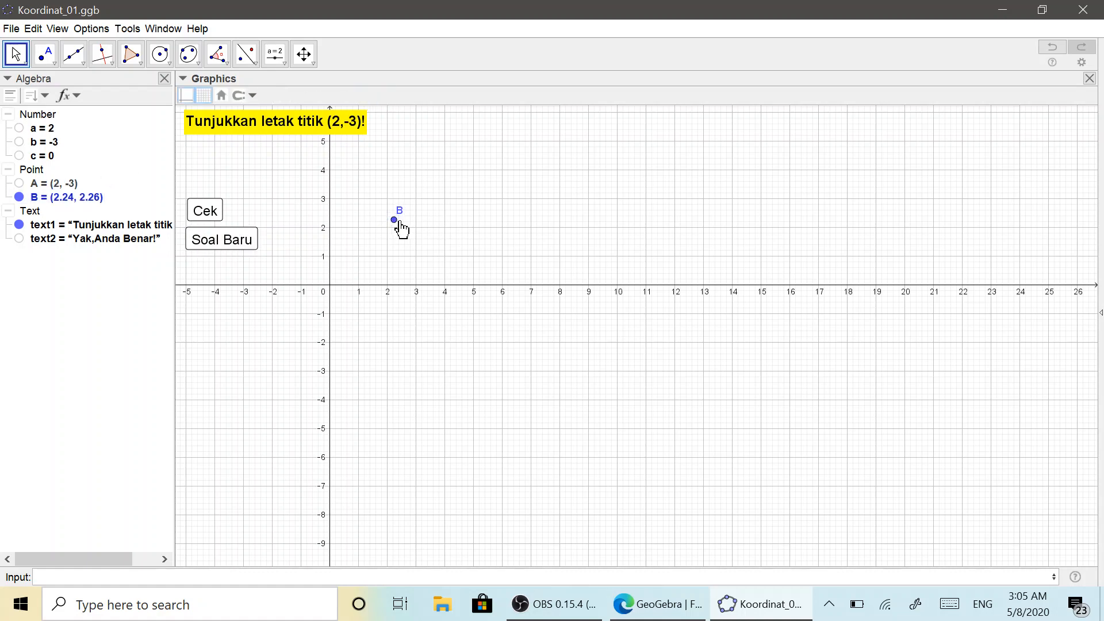
drag(399, 224, 384, 373)
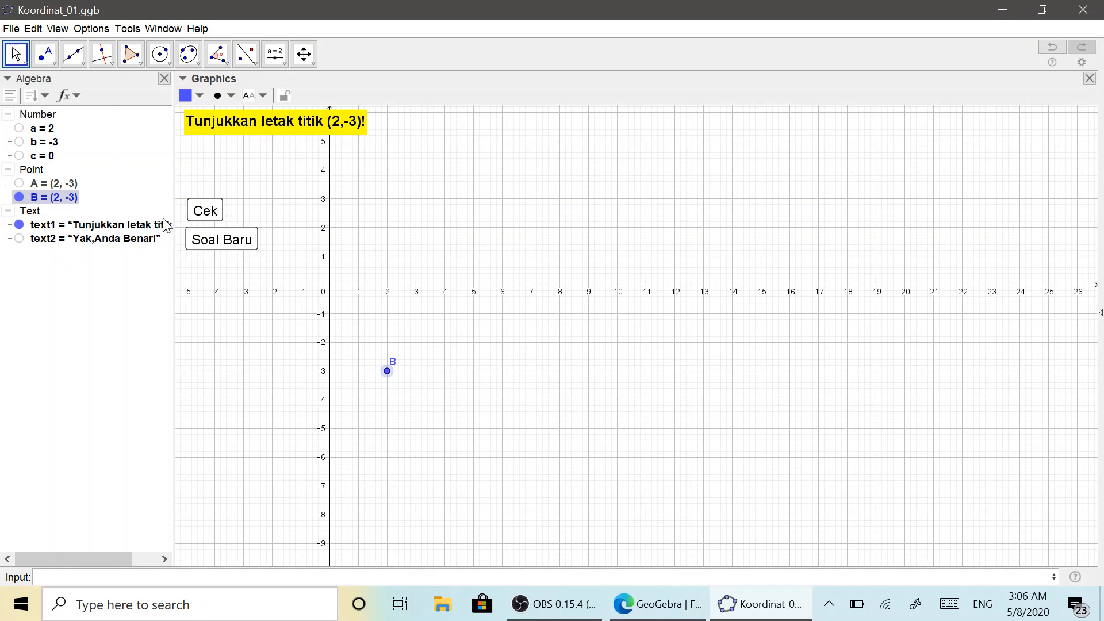
click(209, 216)
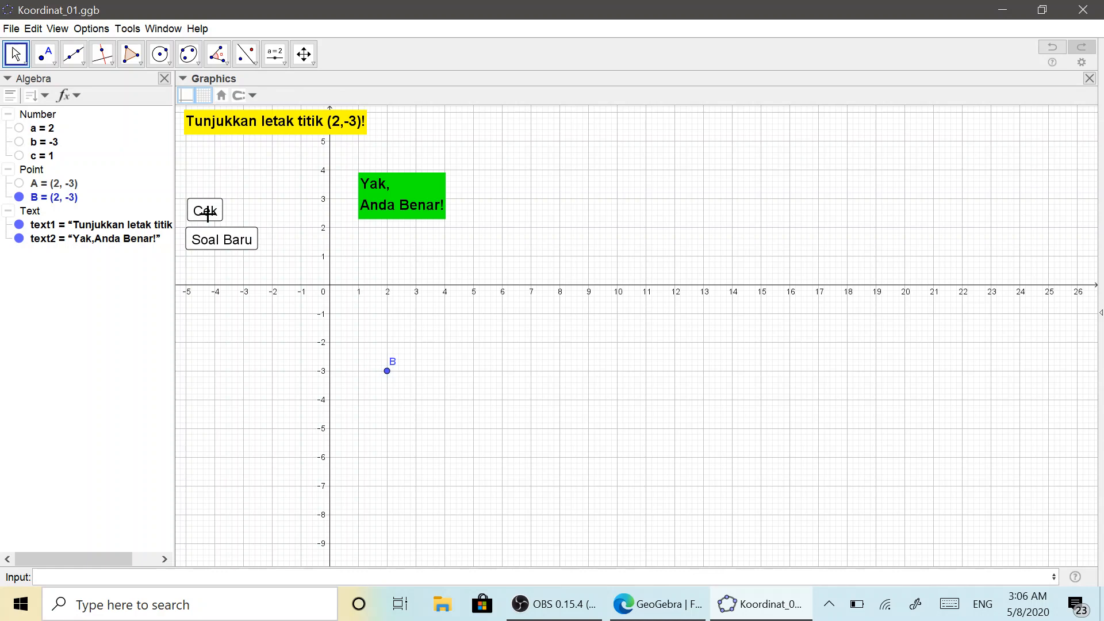
Test Cek with point B left in place on a new question, and on another question with B moved to (0, -5).
click(218, 247)
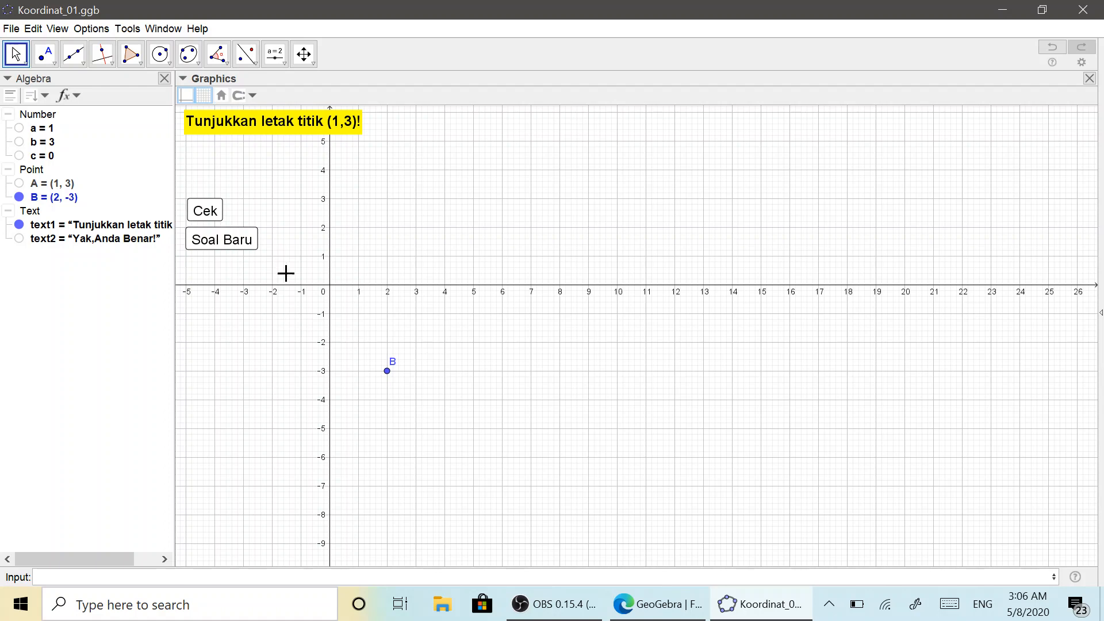
click(208, 210)
click(224, 249)
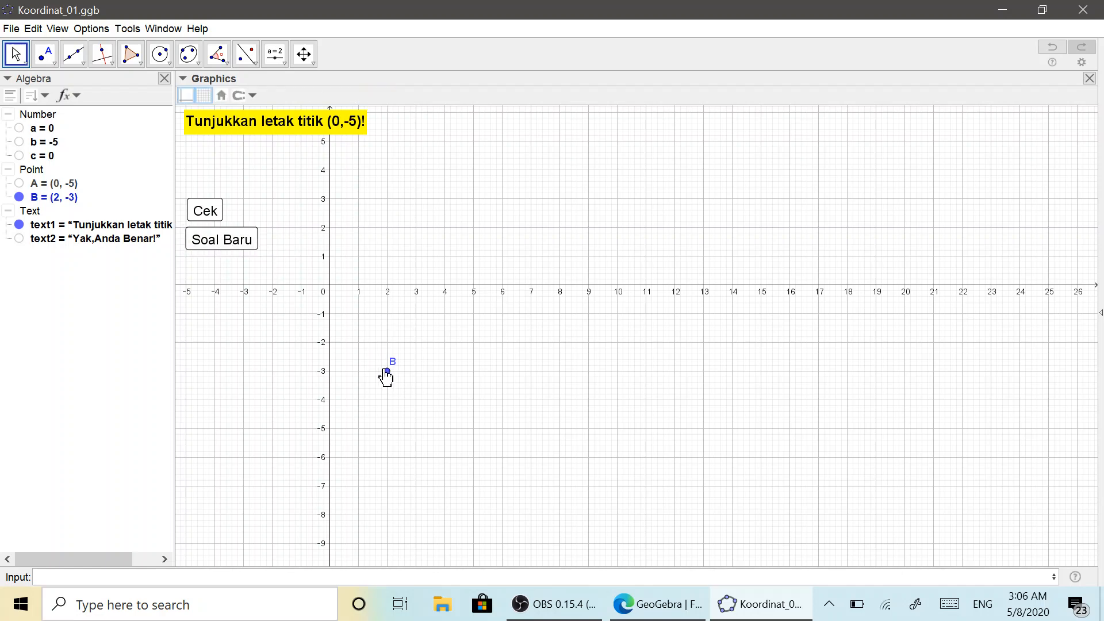
click(386, 377)
drag(388, 377, 331, 429)
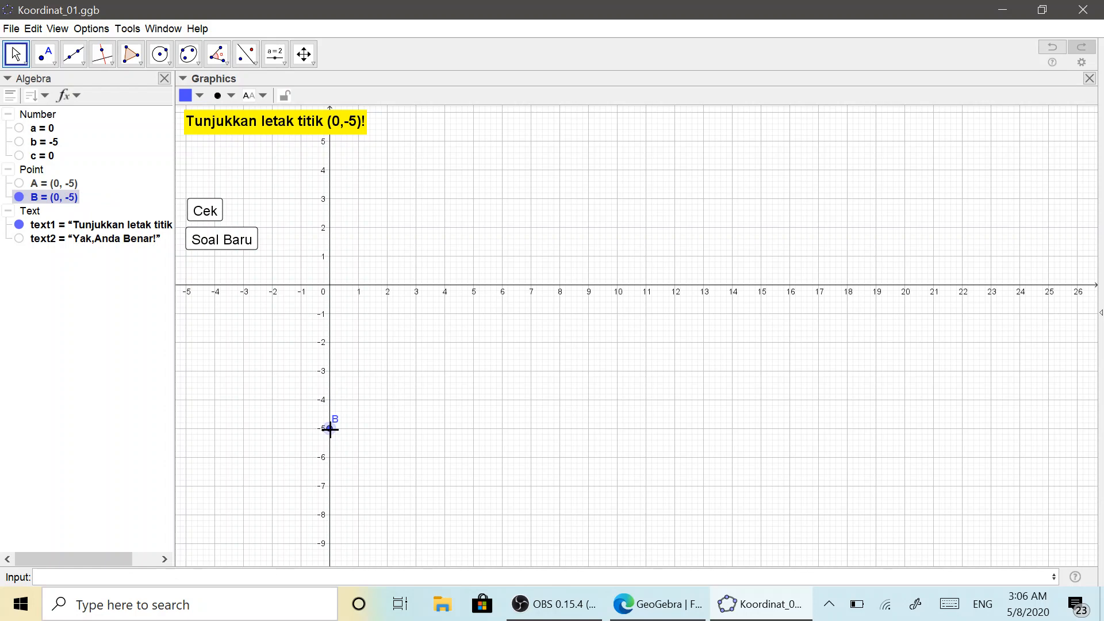
click(210, 222)
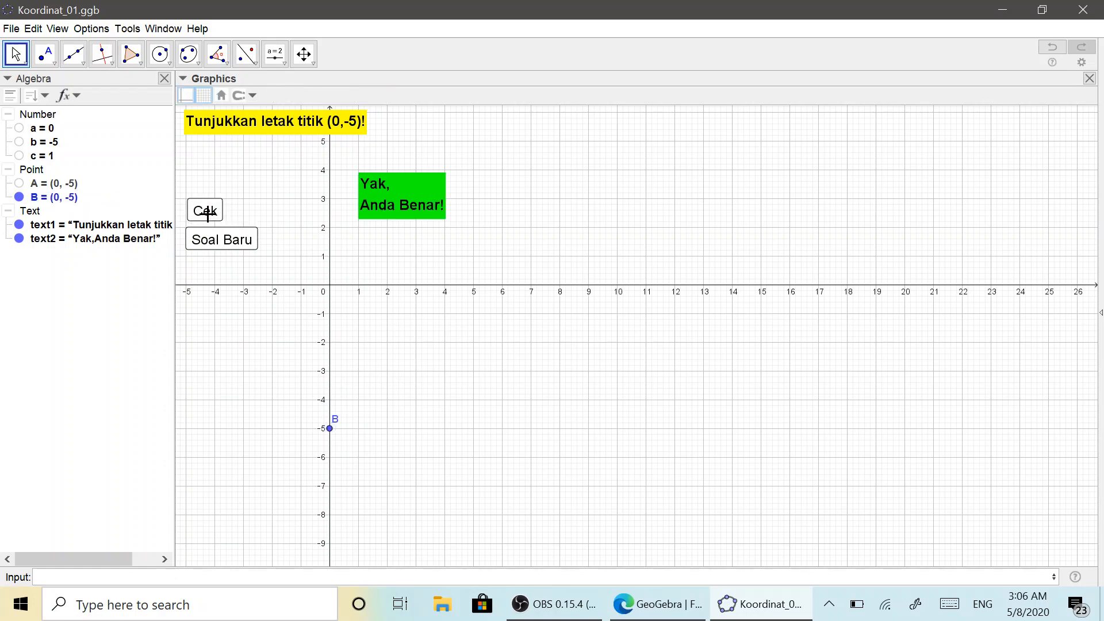
Unlock the green "Yak, Anda Benar!" text, nudge it slightly upward and lock it again.
click(397, 197)
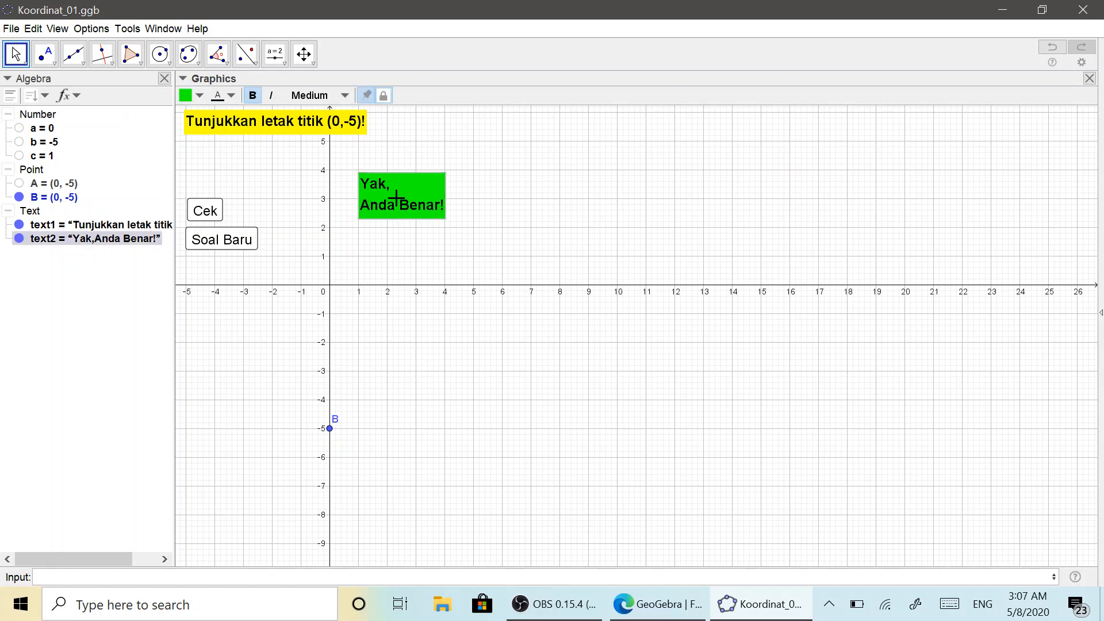
click(384, 95)
drag(397, 214, 397, 214)
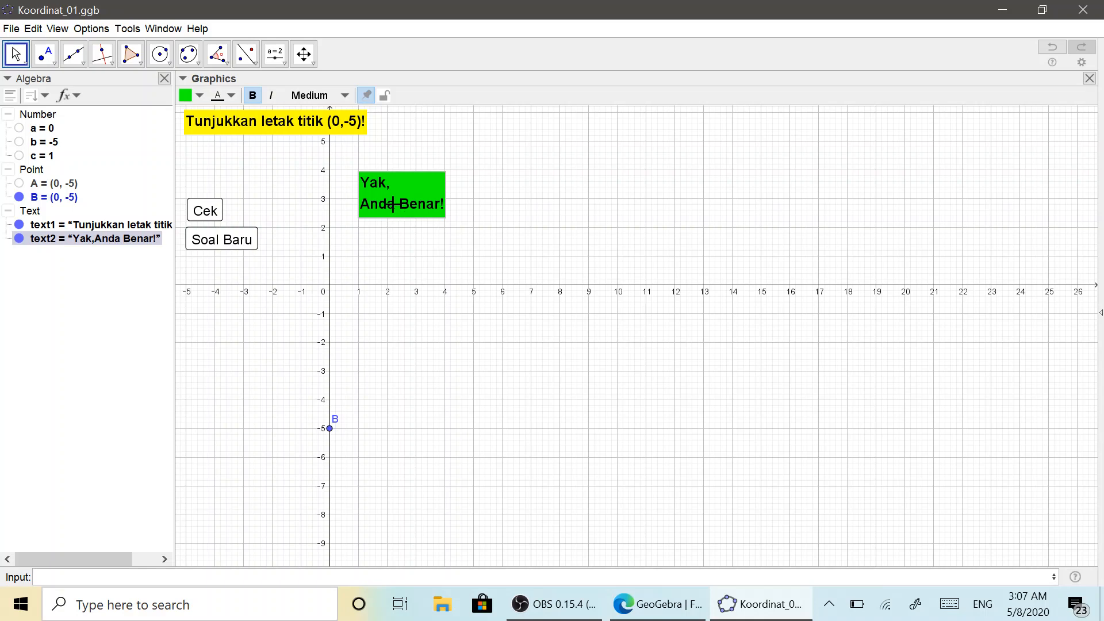
click(385, 96)
Insert a two-line text reading "Maaf," and "Jawabanmu belum tepat." in the empty area beside the green text.
click(275, 54)
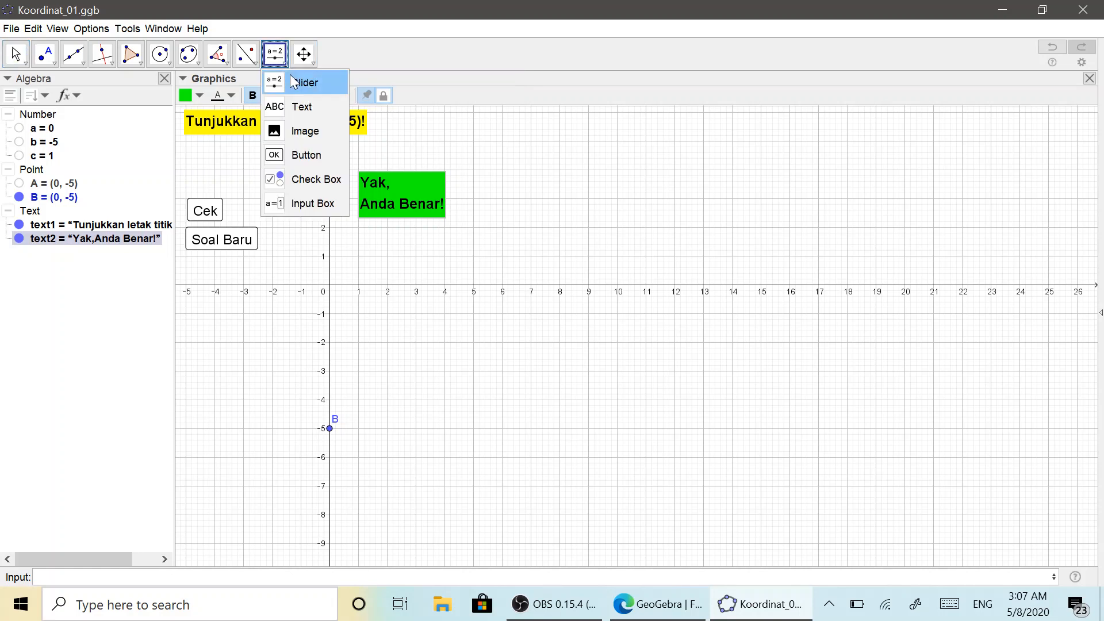
click(288, 107)
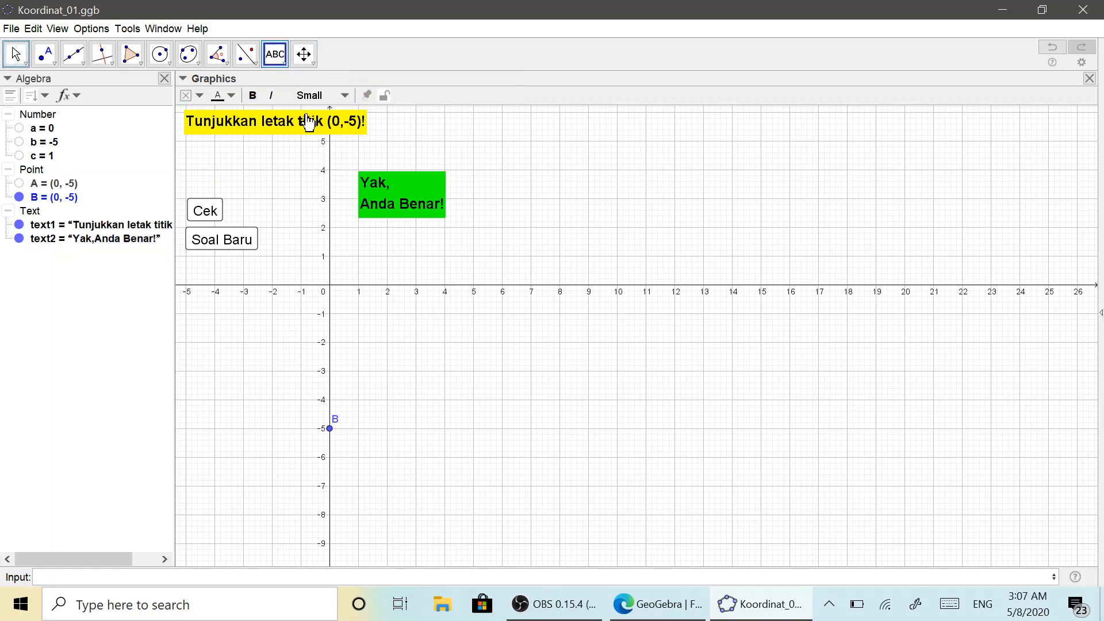
click(556, 229)
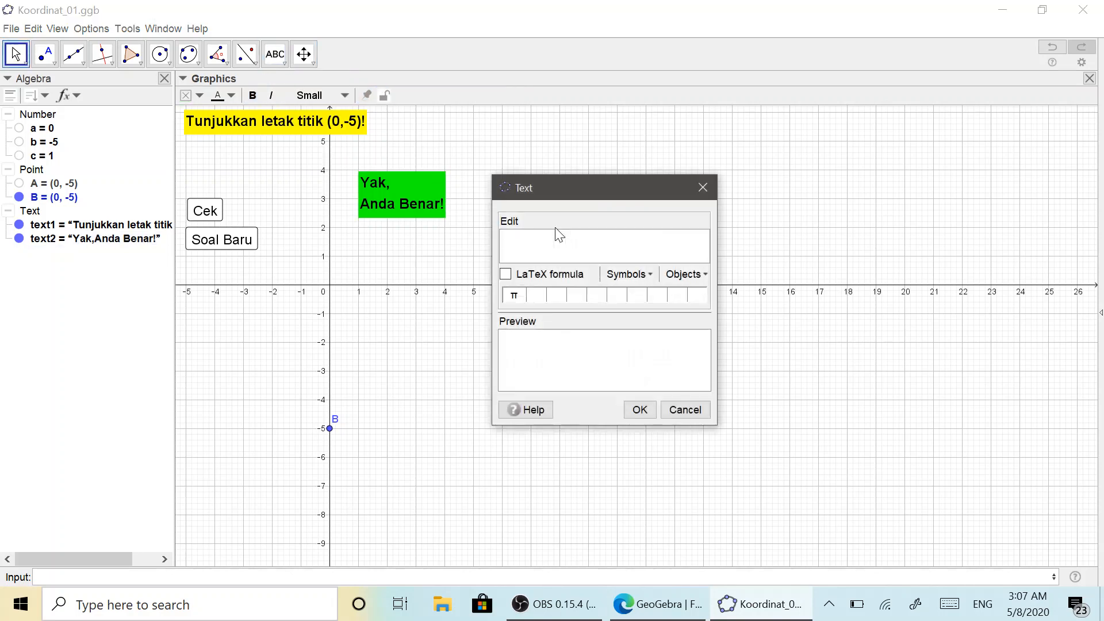
text(Ma)
text(af, )
text(Jawaban)
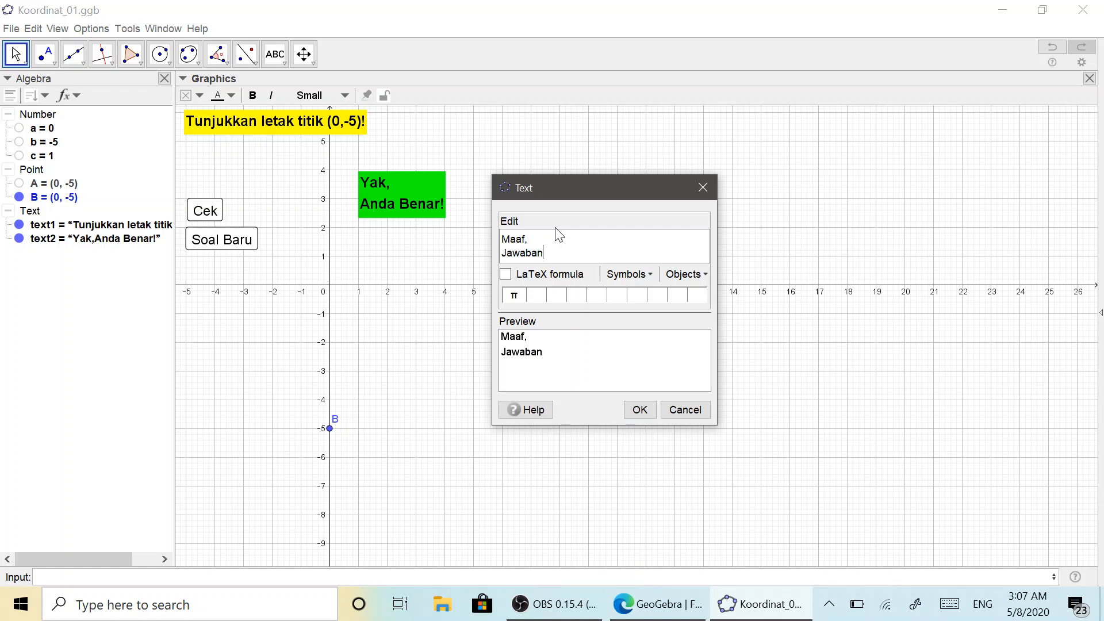
text(mu belum tepat)
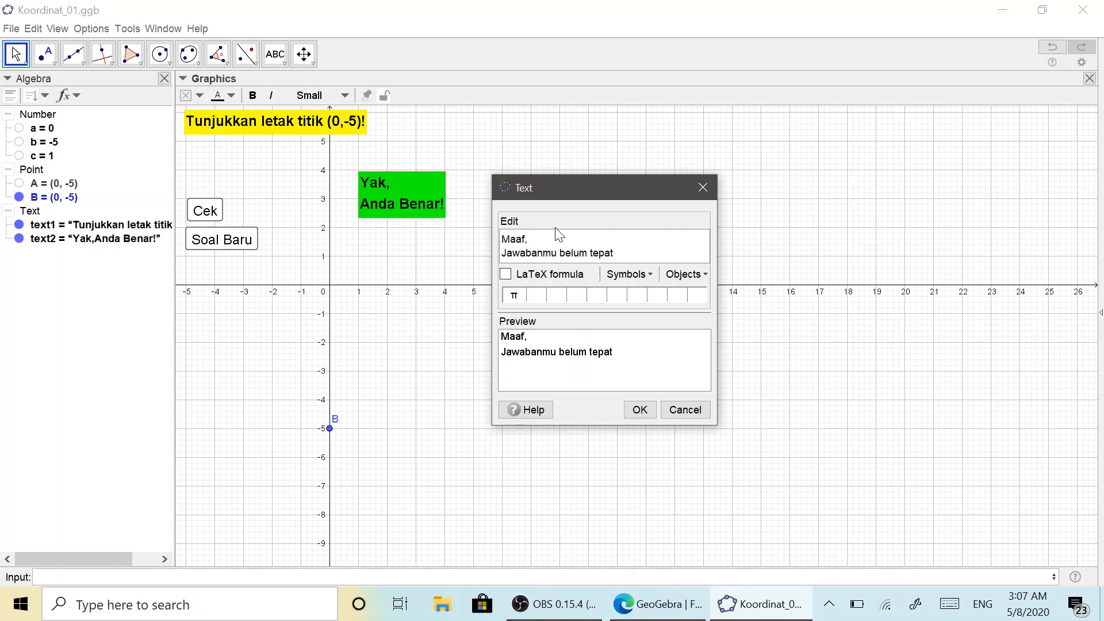
text(.)
click(638, 412)
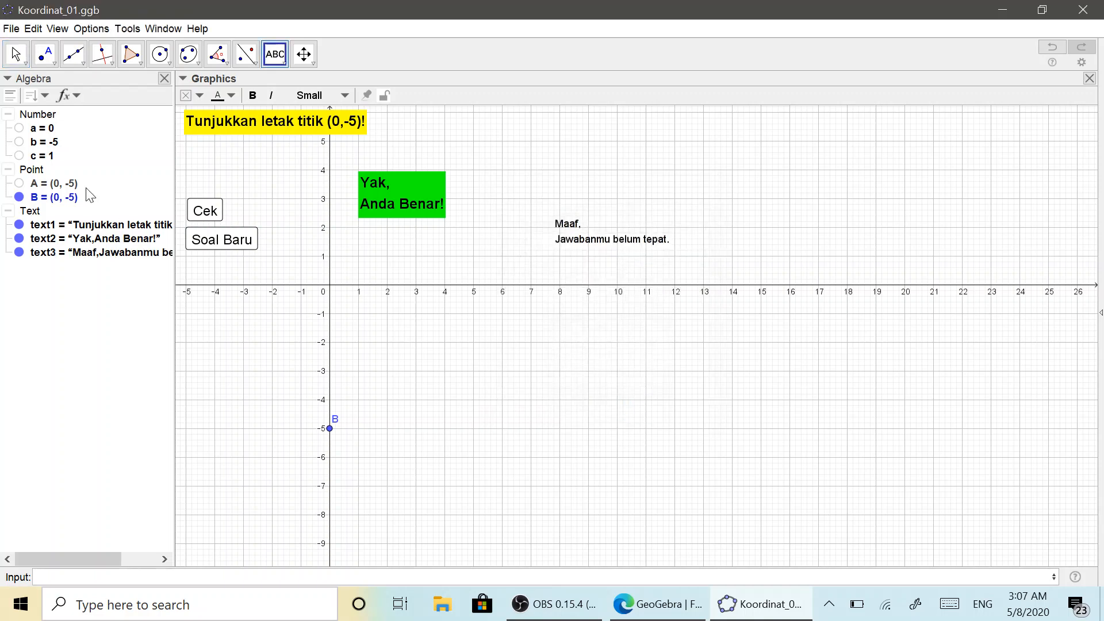
click(12, 58)
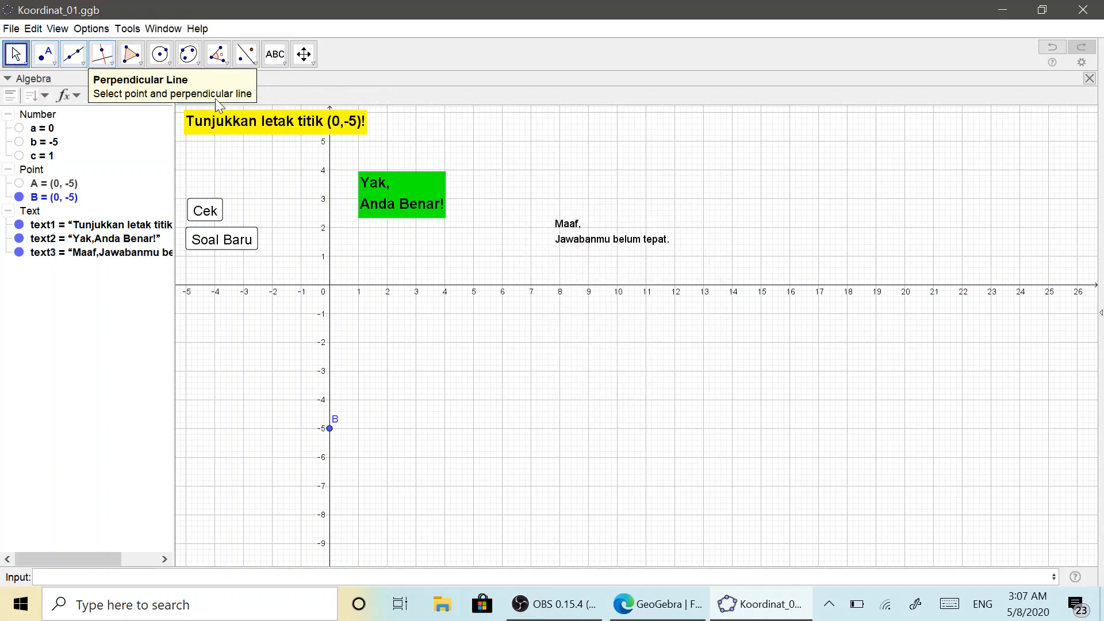
Format the "Maaf" text as Medium, bold, with an orange background, and place it over the green text.
click(559, 240)
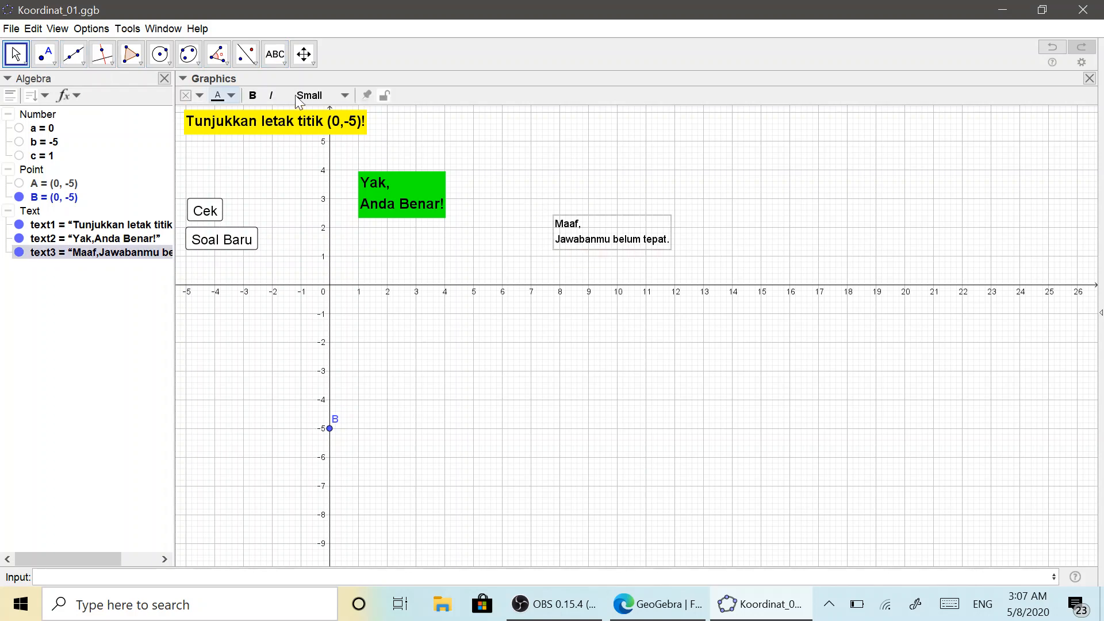
click(344, 95)
click(303, 165)
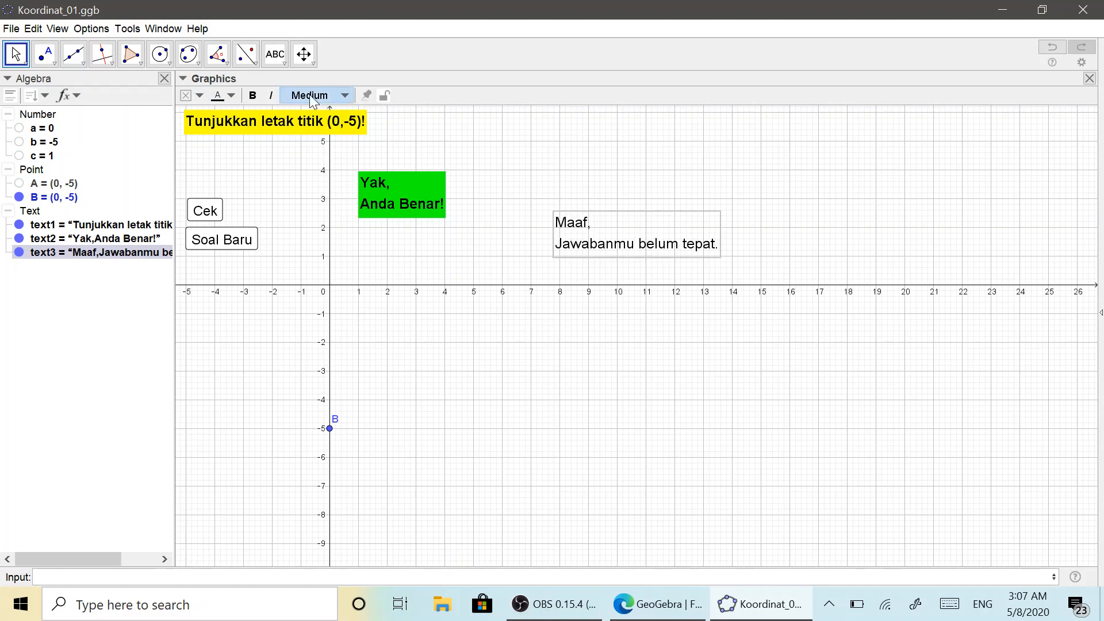
click(253, 95)
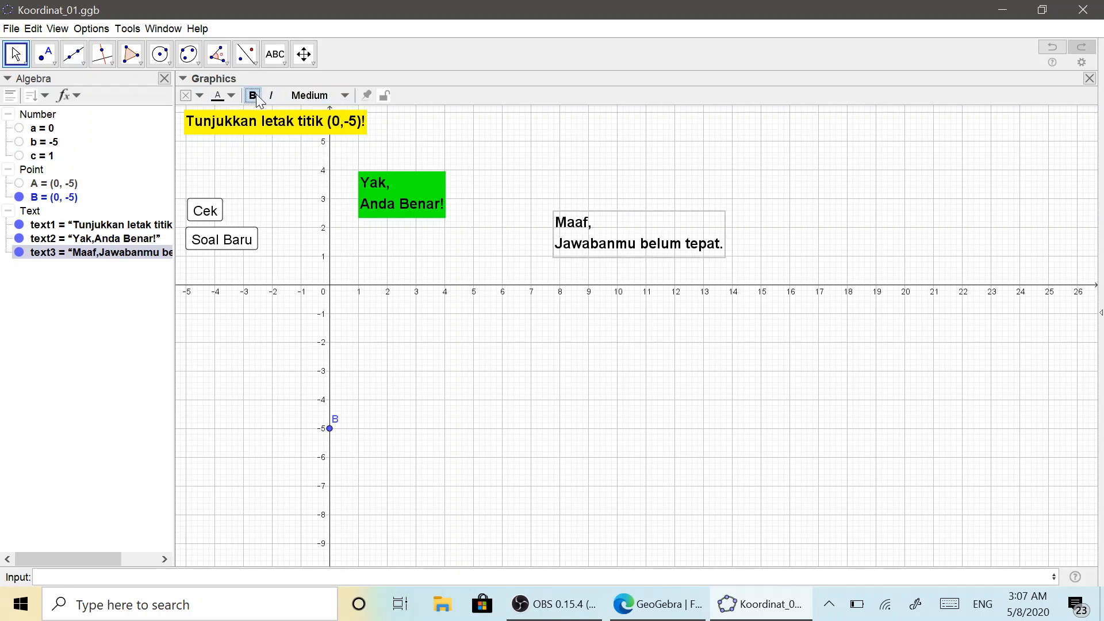
click(199, 95)
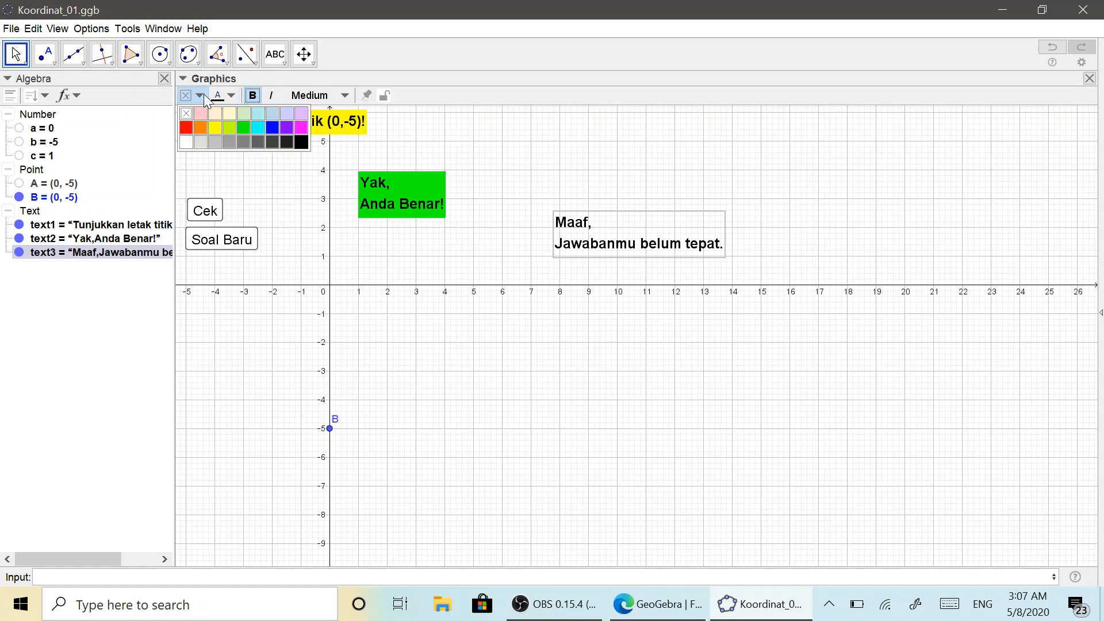
click(203, 129)
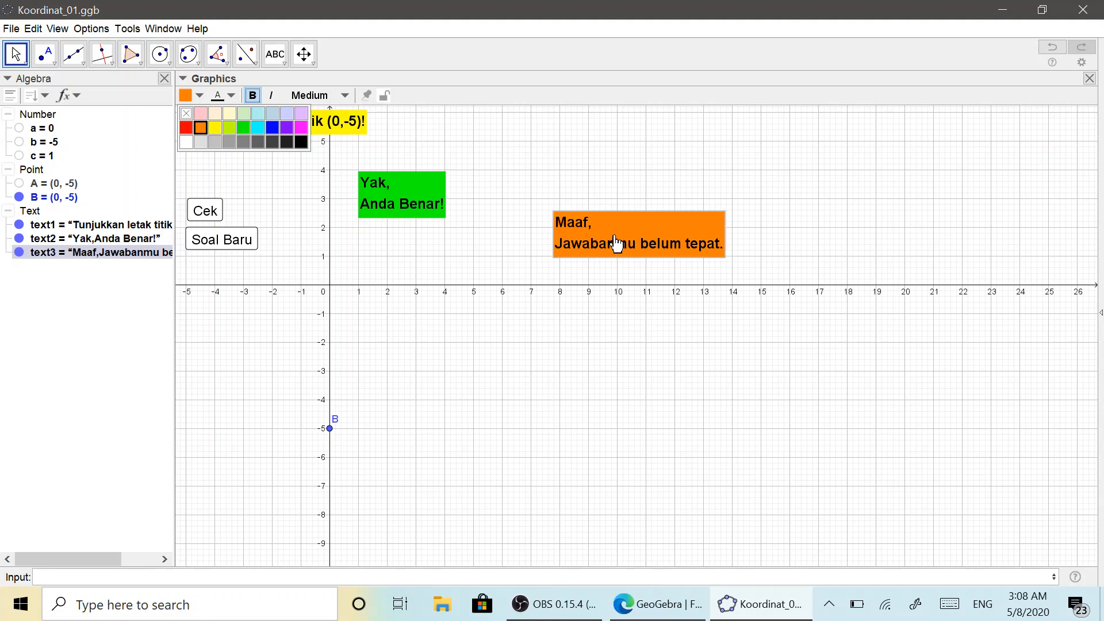
drag(616, 244, 420, 204)
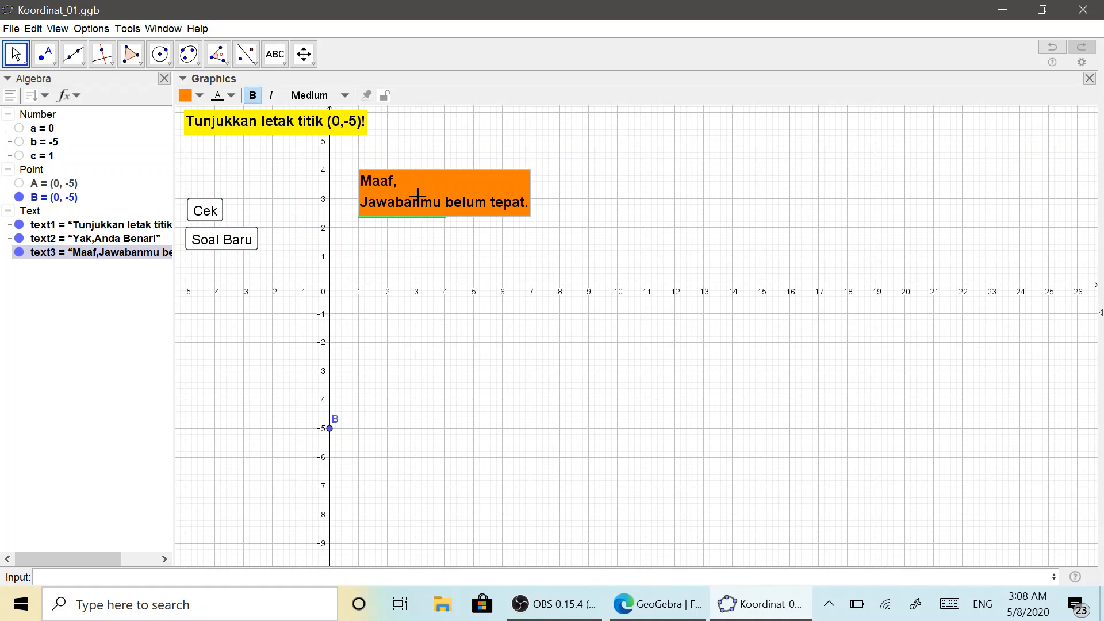
Set the orange "Maaf" text's condition to show object to c==1∧B≠A and close its properties.
right_click(125, 256)
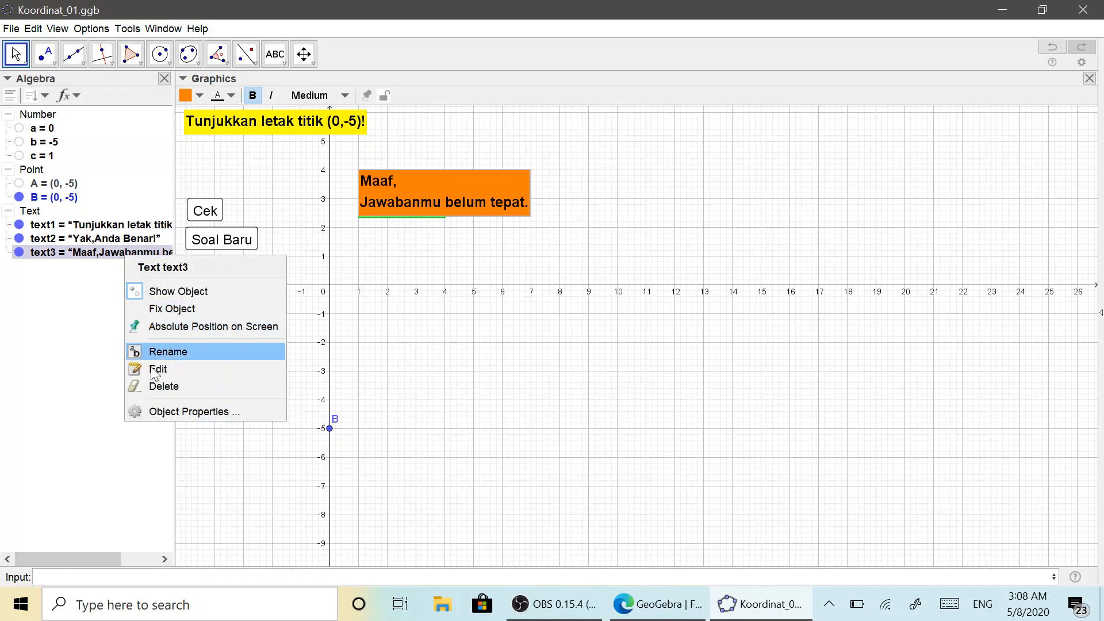
click(160, 411)
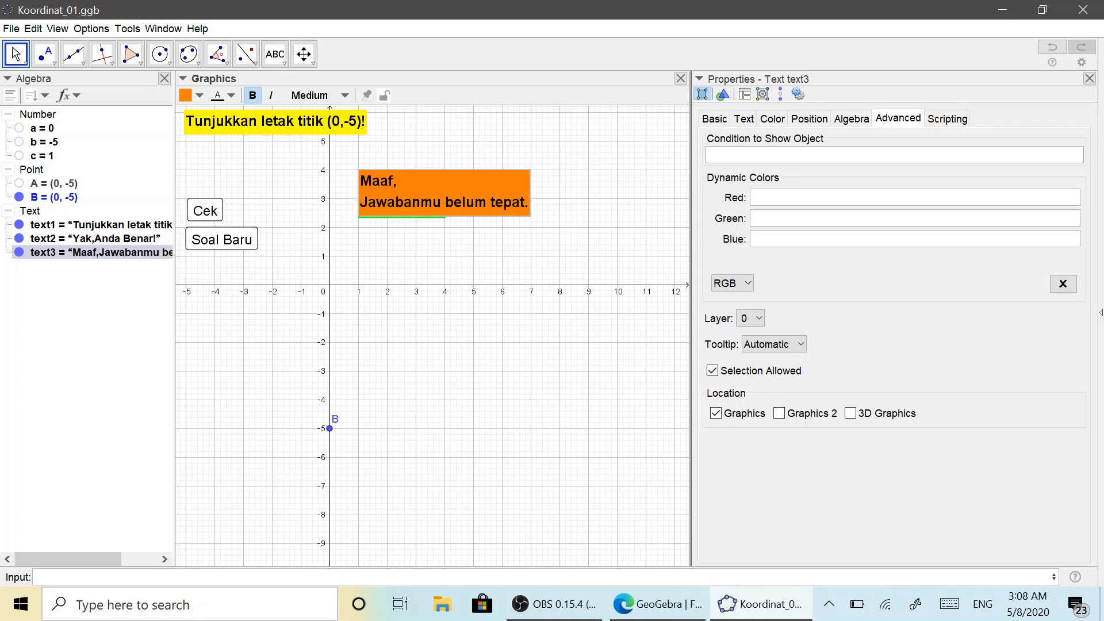
text(c)
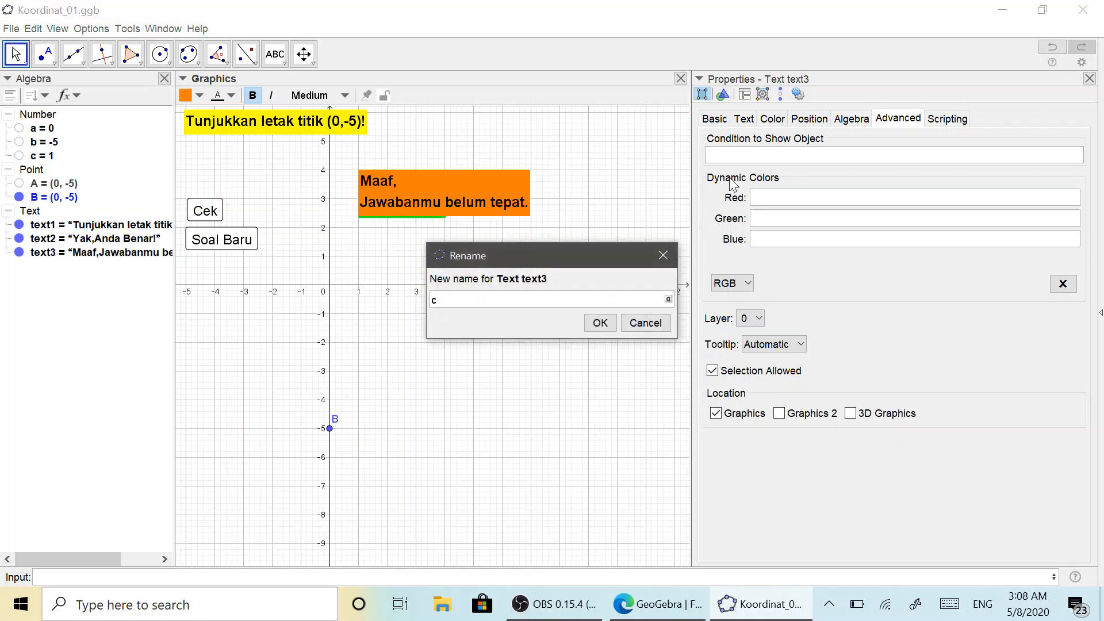
click(638, 322)
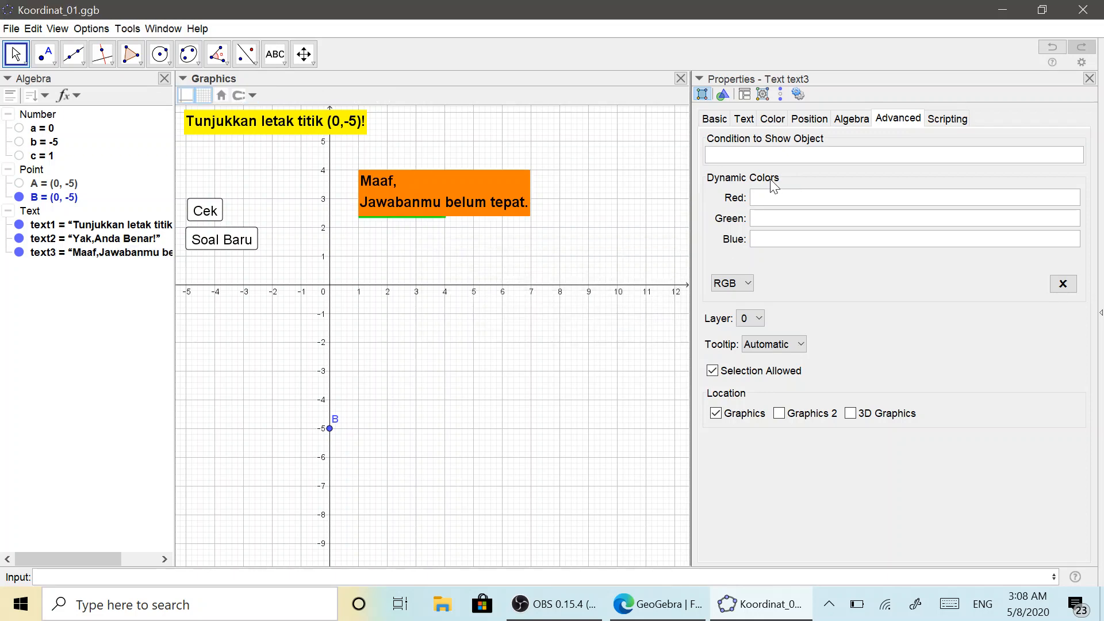
click(862, 155)
text(c)
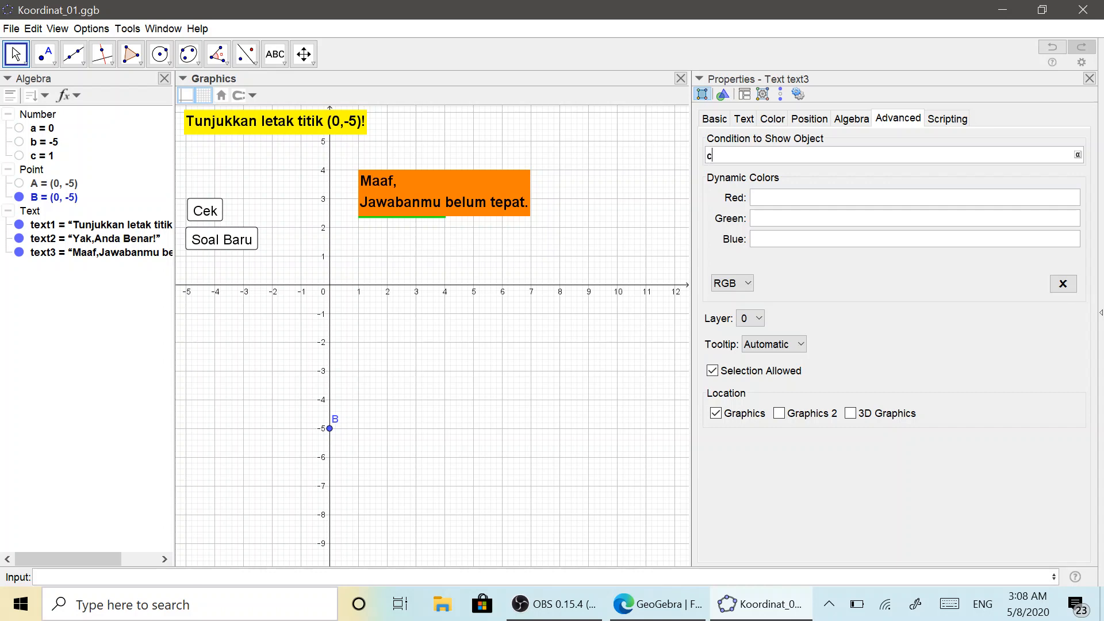
text(==1)
click(1078, 155)
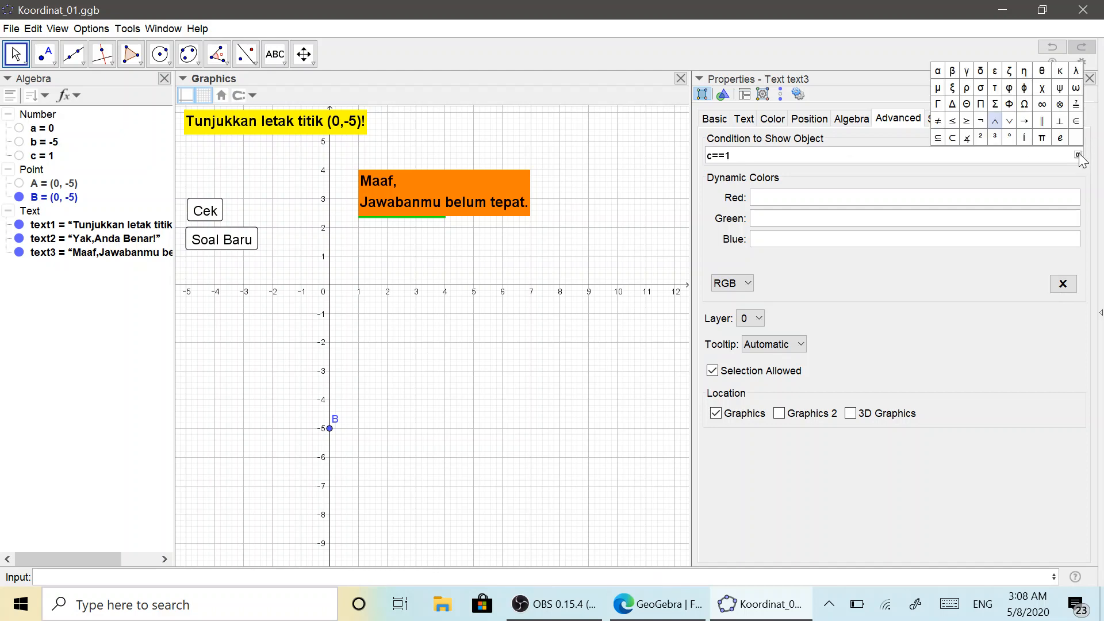
click(997, 121)
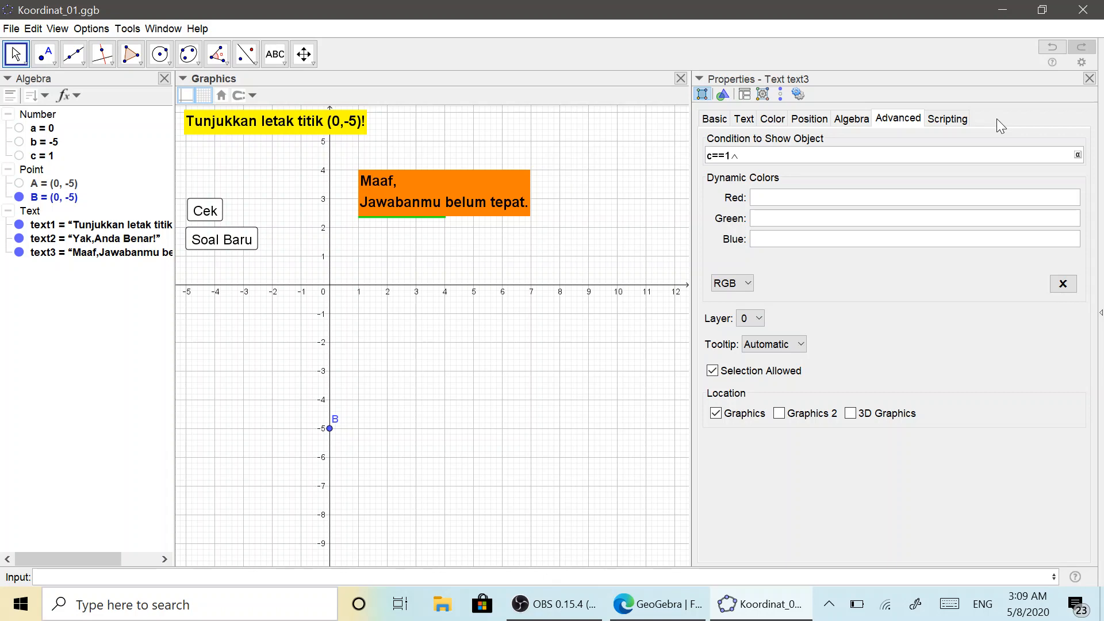
text(B)
click(1079, 155)
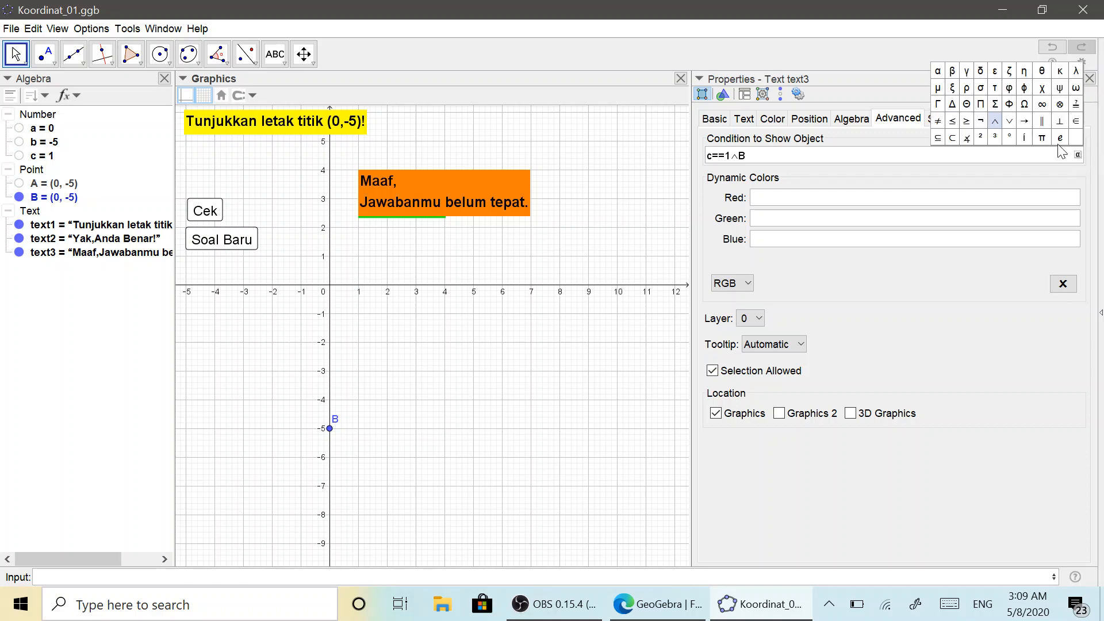
click(938, 121)
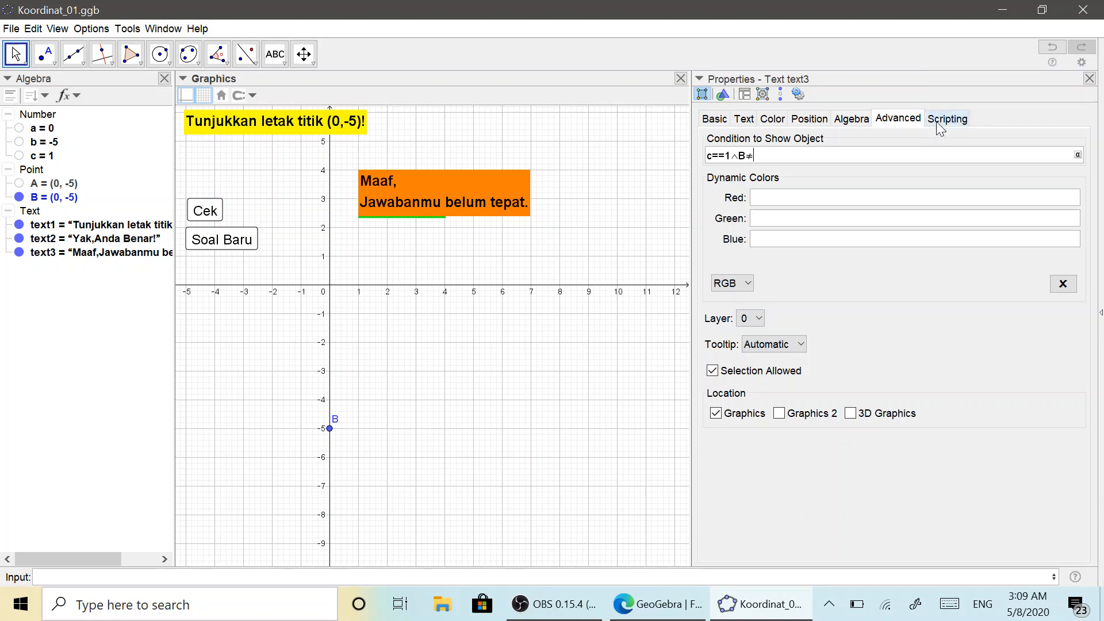
text(A)
key(Return)
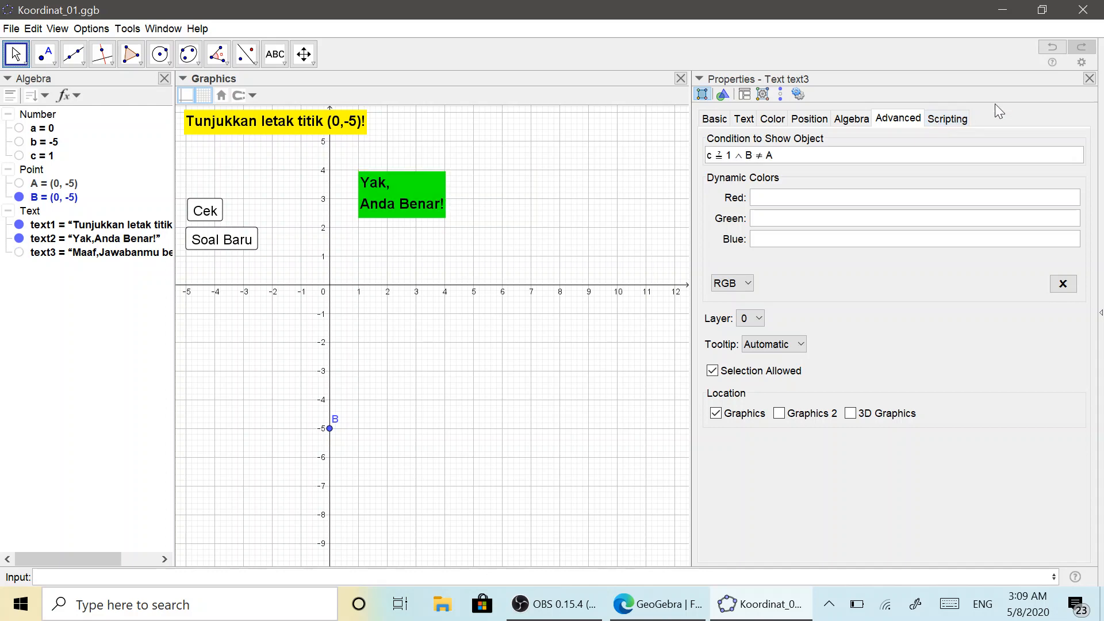
click(1090, 79)
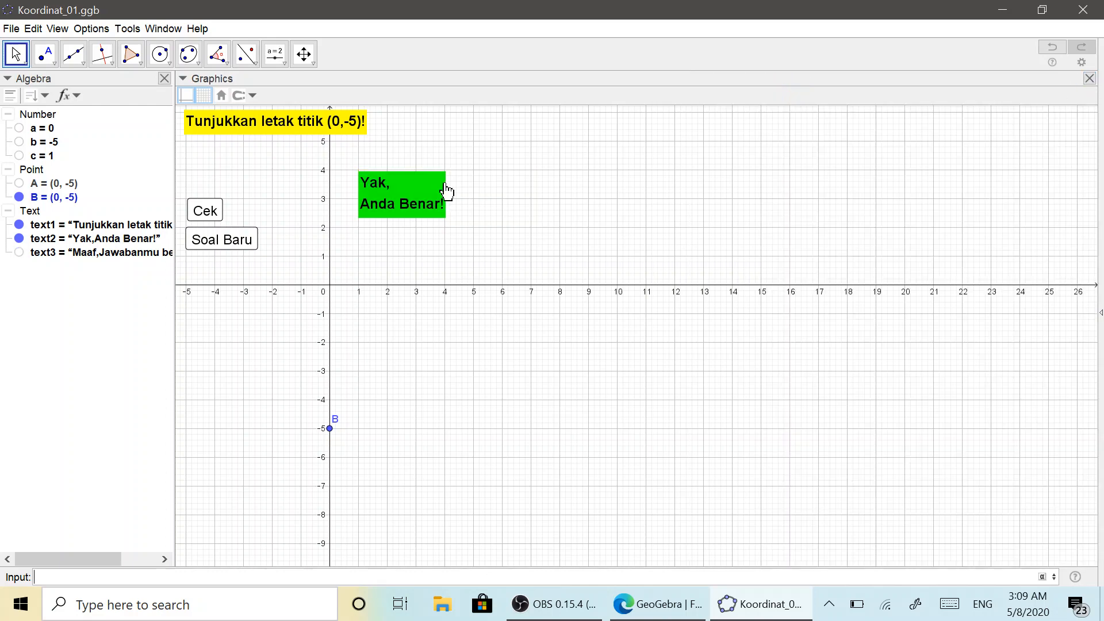
Check a new question with point B left in place, and fix the displayed "Maaf" text with an absolute screen position and a lock.
click(230, 237)
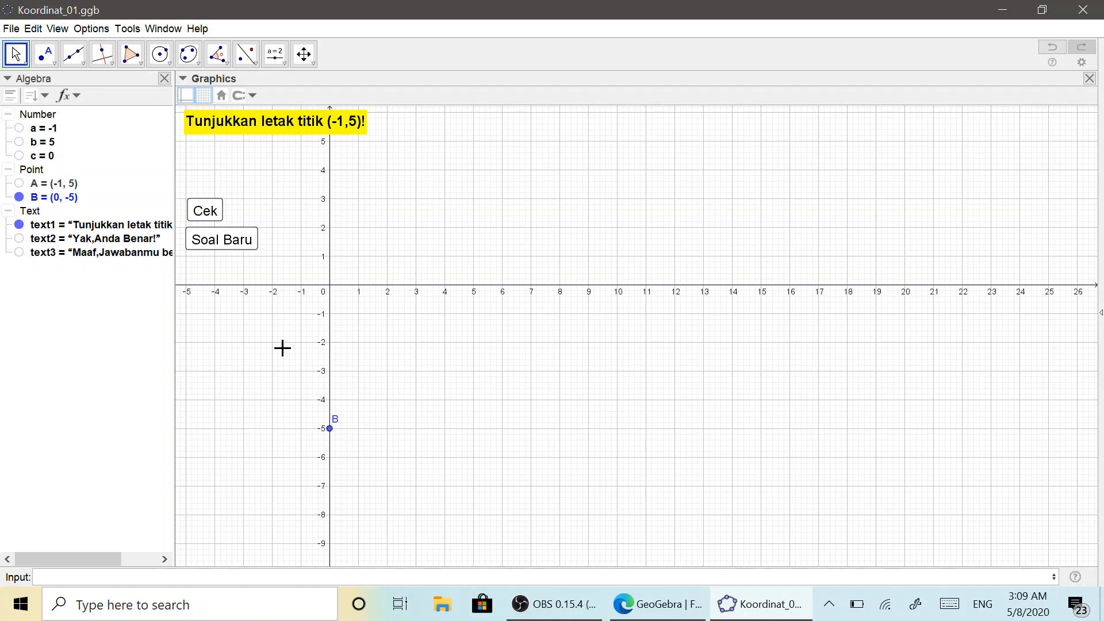
click(213, 208)
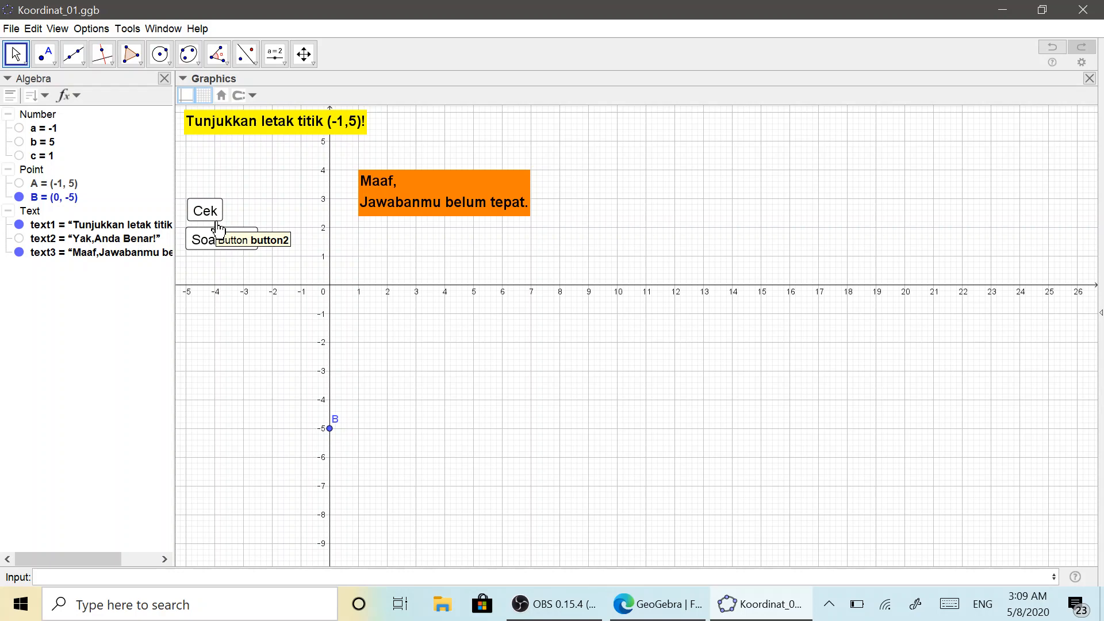
click(417, 210)
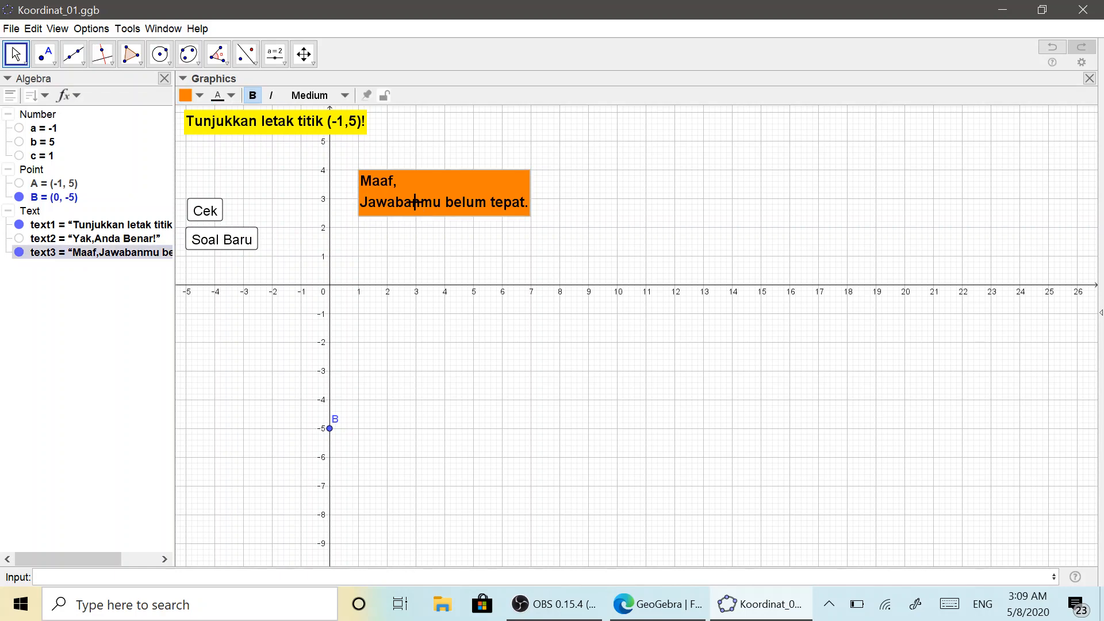
click(384, 97)
click(368, 94)
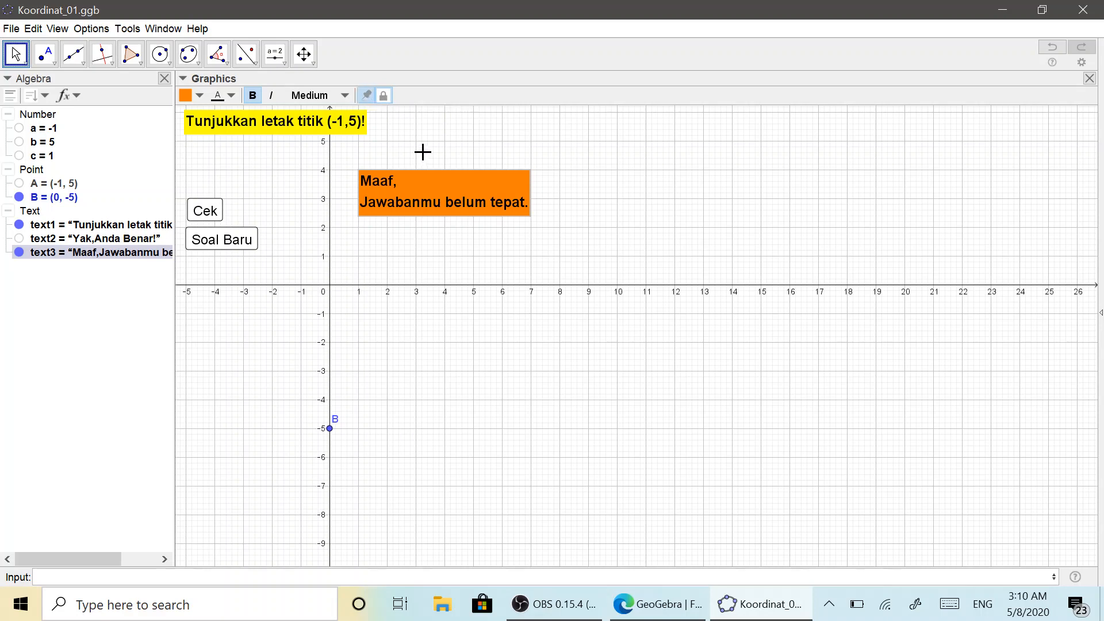
Test Cek on a new question with B at (-3, 2), and move B to the correct answer (-3, -2).
click(226, 244)
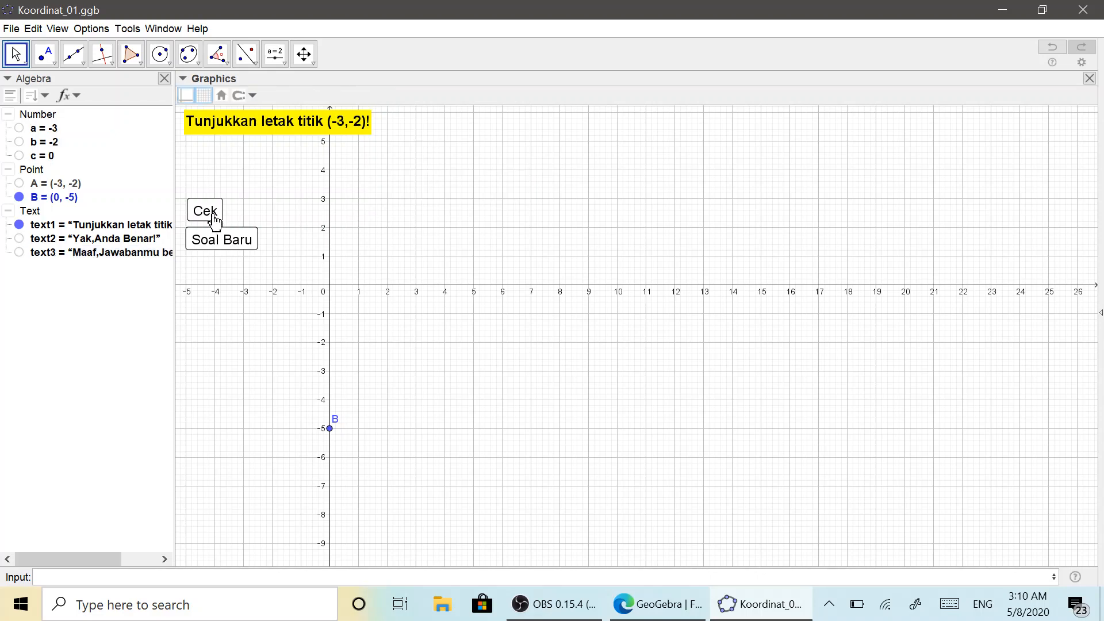
drag(330, 429, 339, 254)
drag(467, 247, 581, 251)
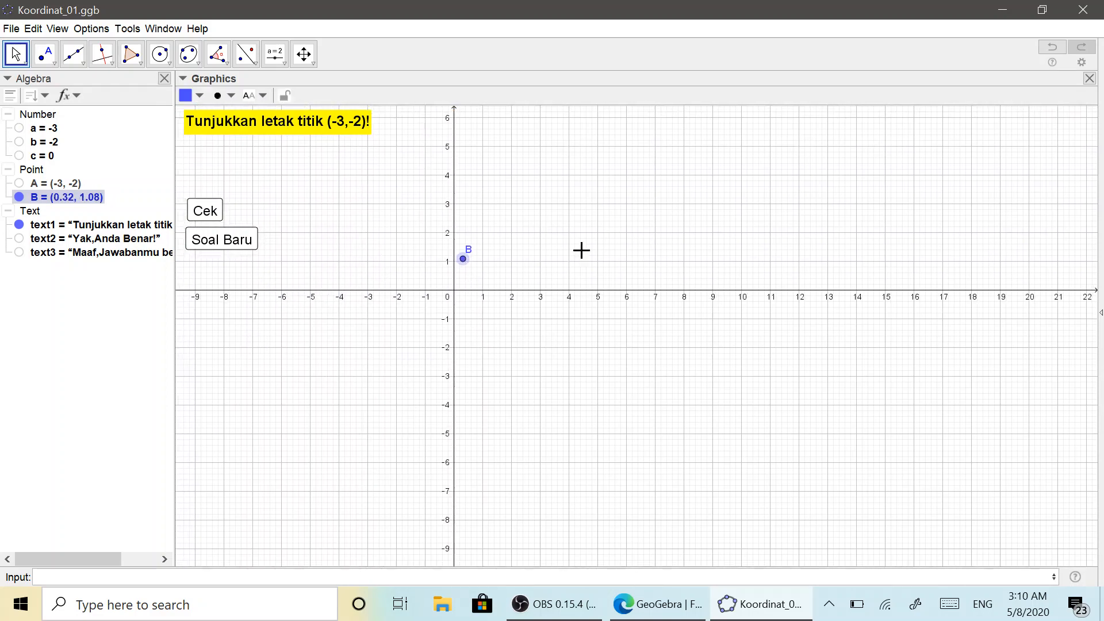
drag(463, 259, 369, 237)
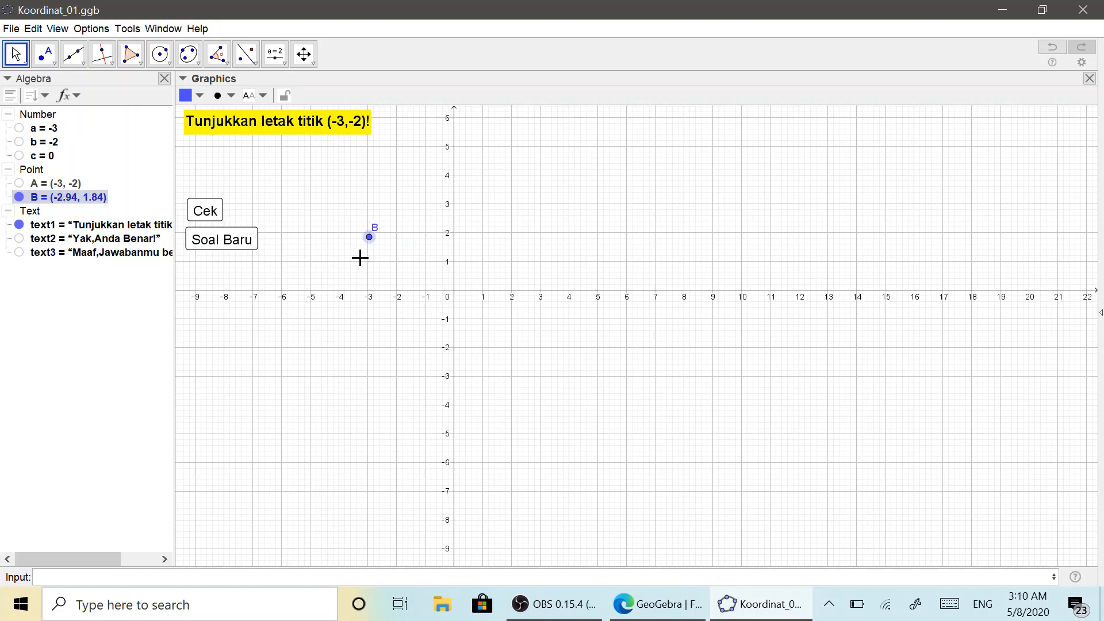
drag(369, 240, 369, 237)
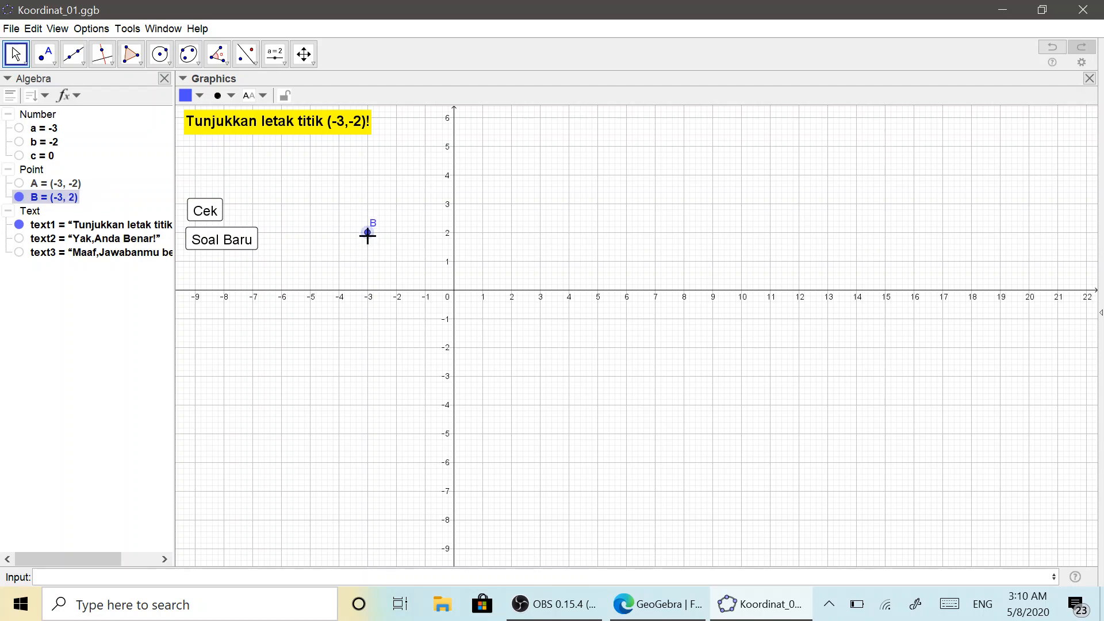
click(213, 210)
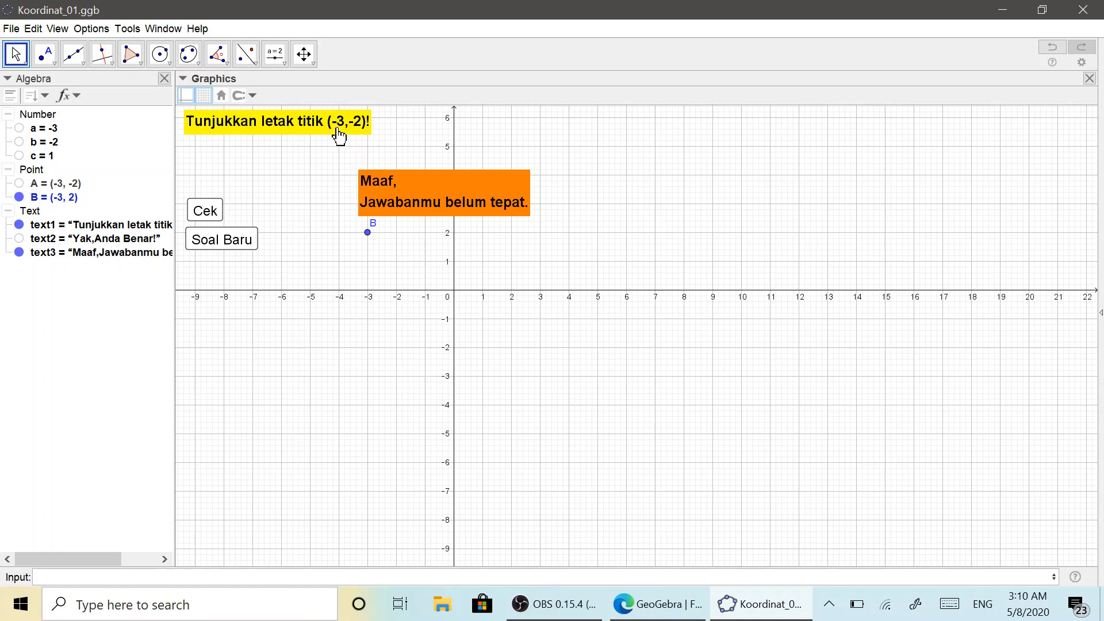
click(368, 233)
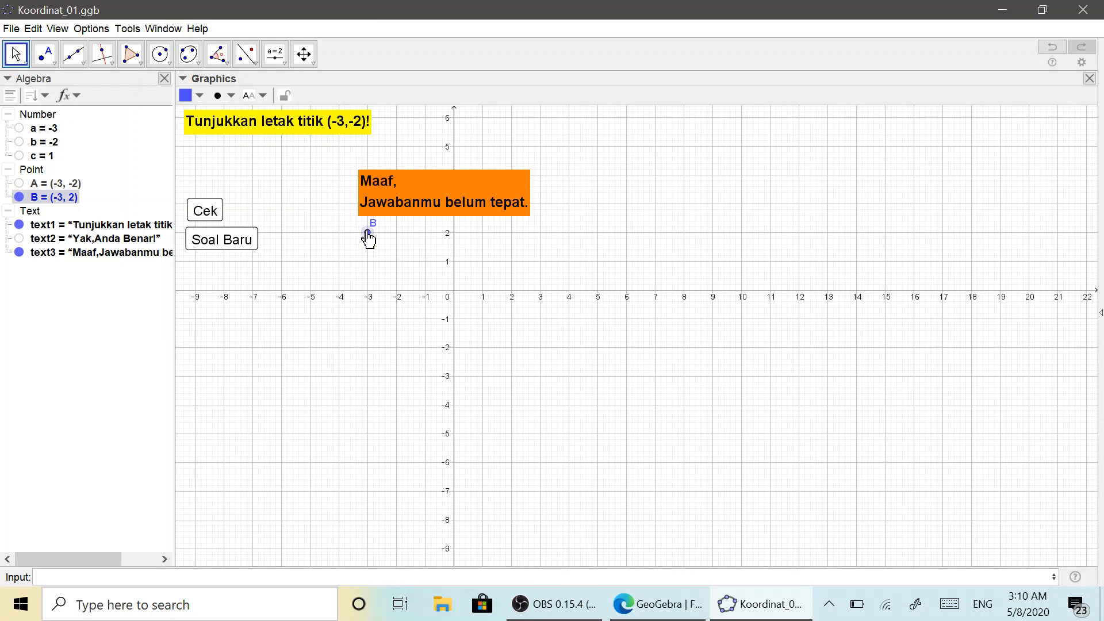
drag(368, 233, 370, 357)
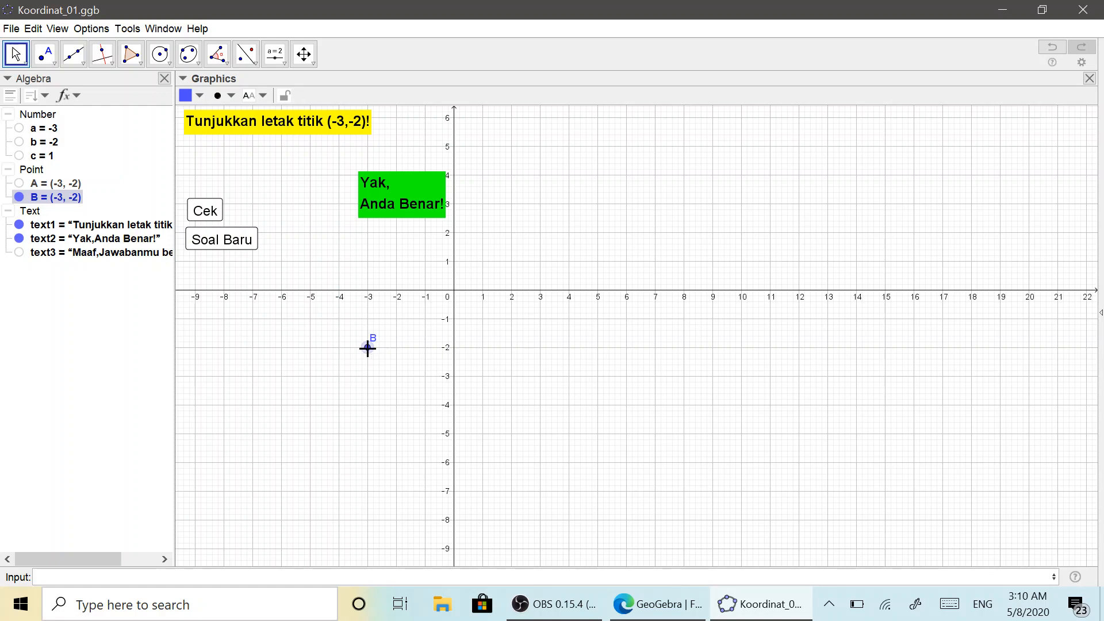
Generate a new question, show the hidden point A, and label it with the caption "B".
click(216, 245)
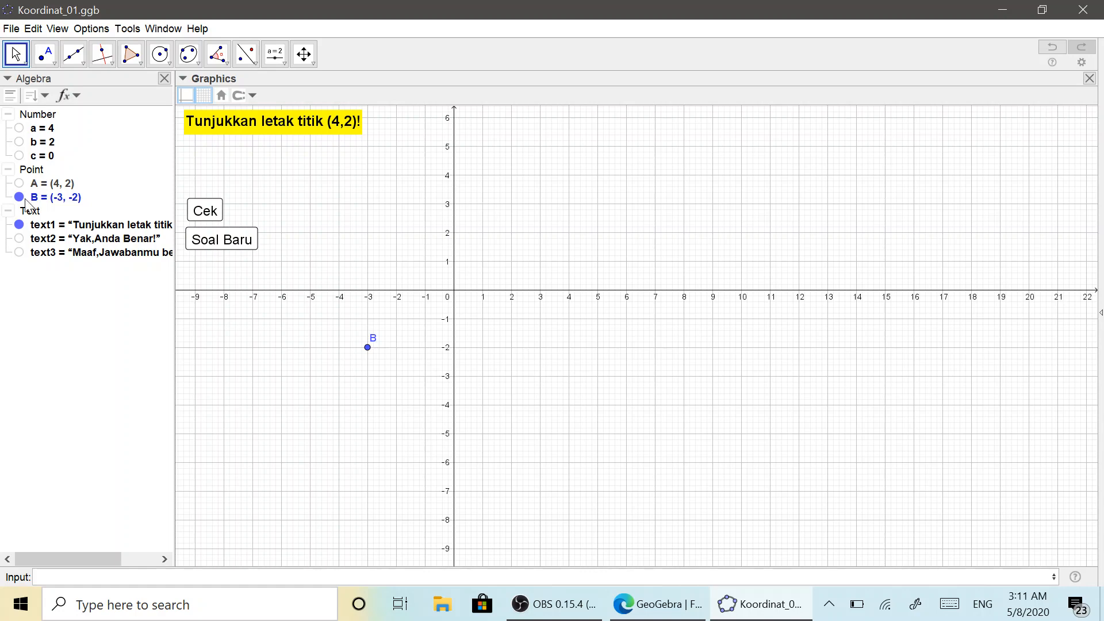
click(19, 184)
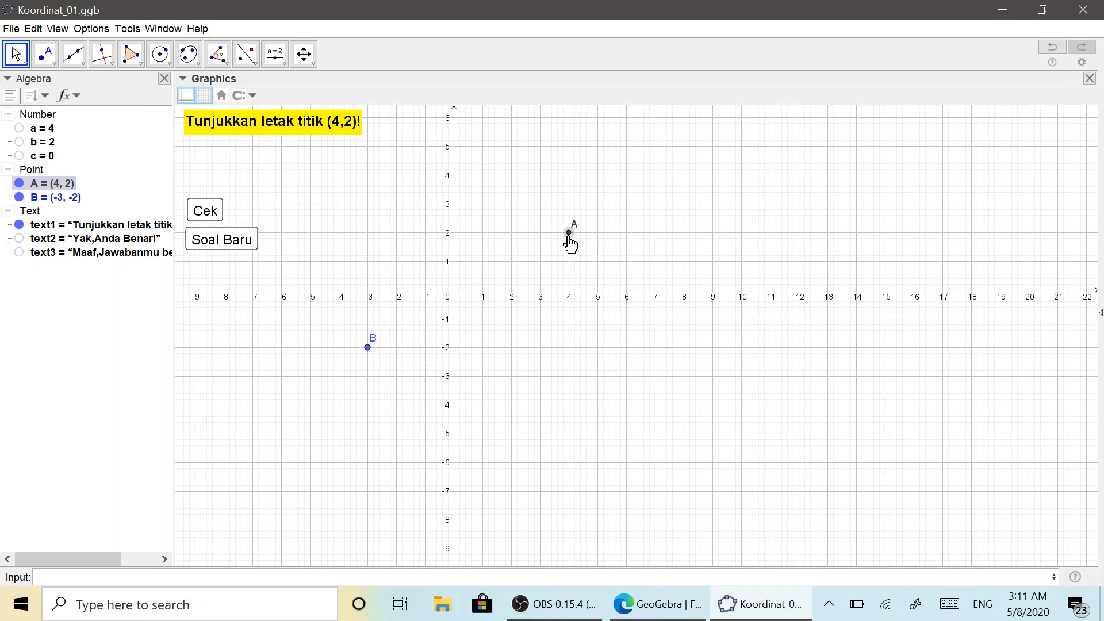
right_click(568, 235)
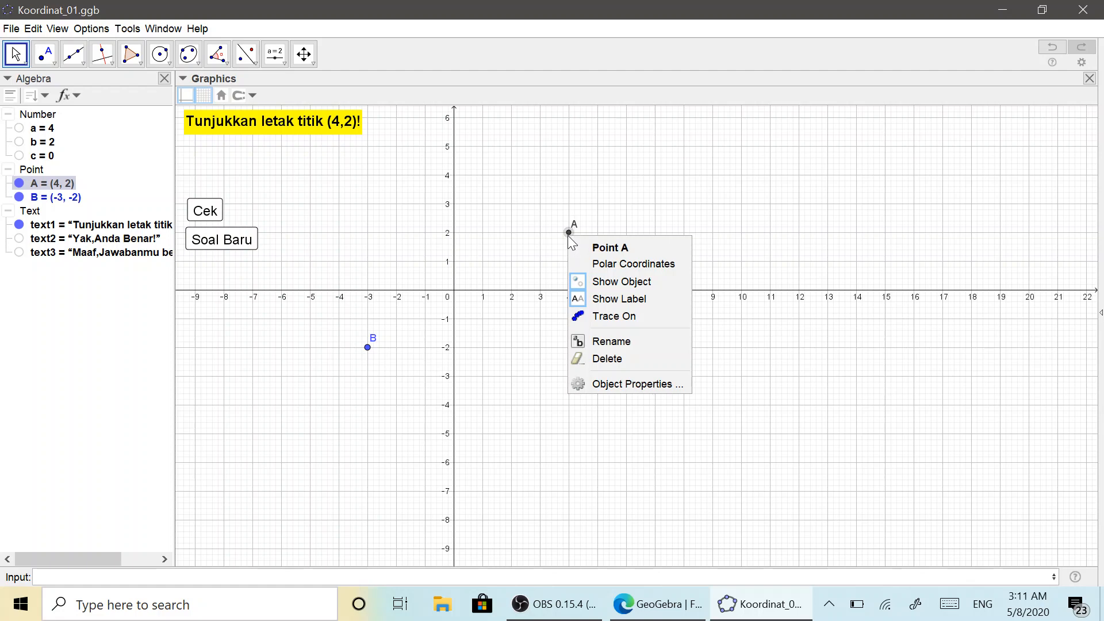
click(619, 385)
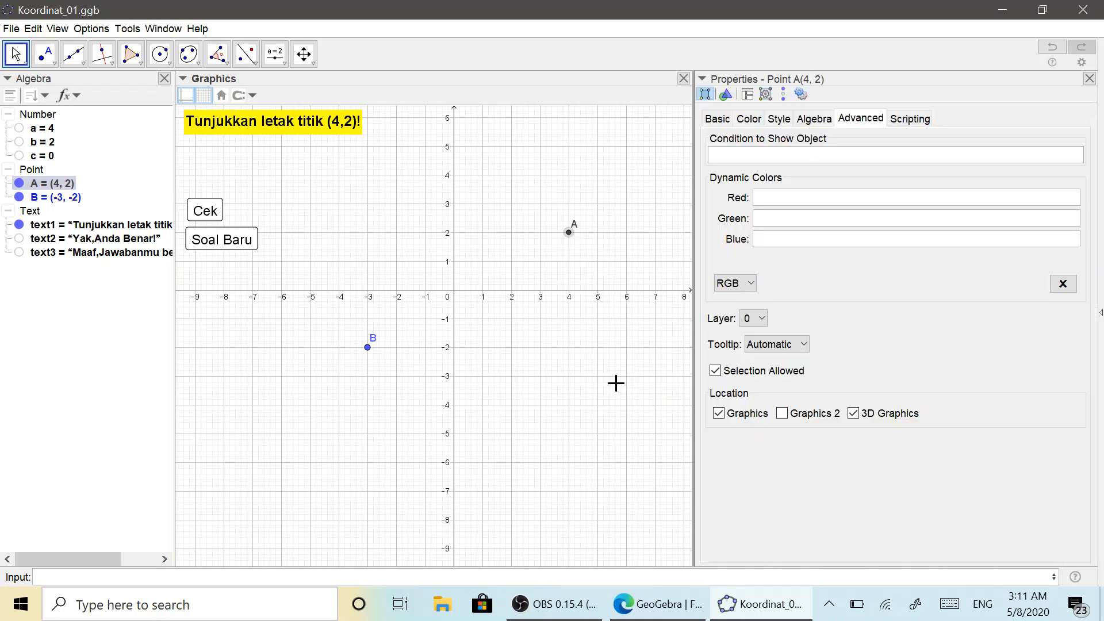
click(719, 121)
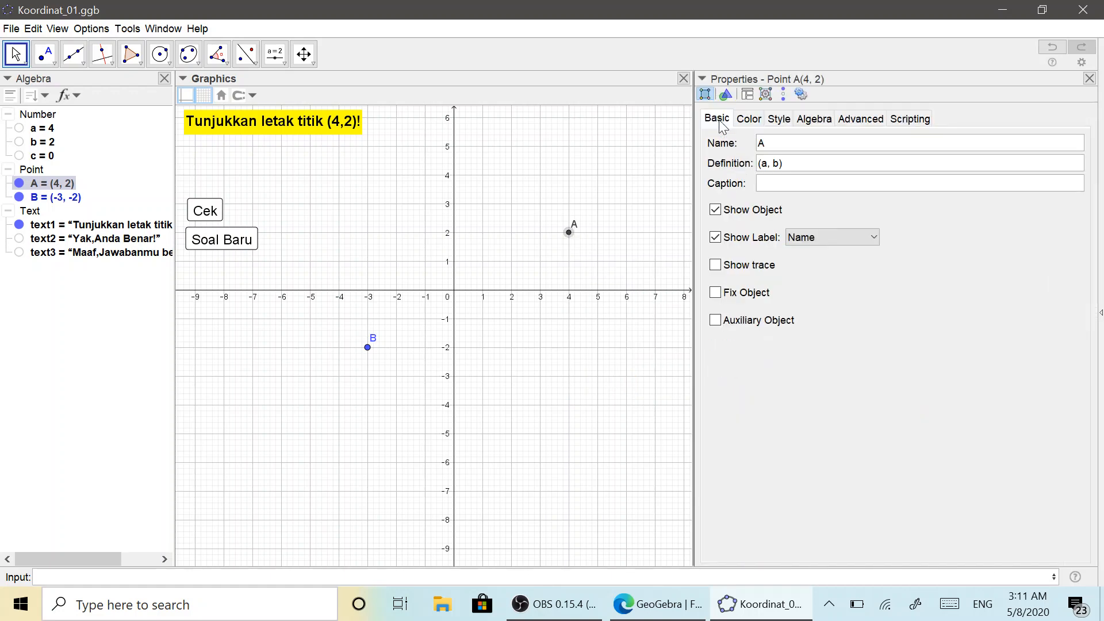
click(781, 182)
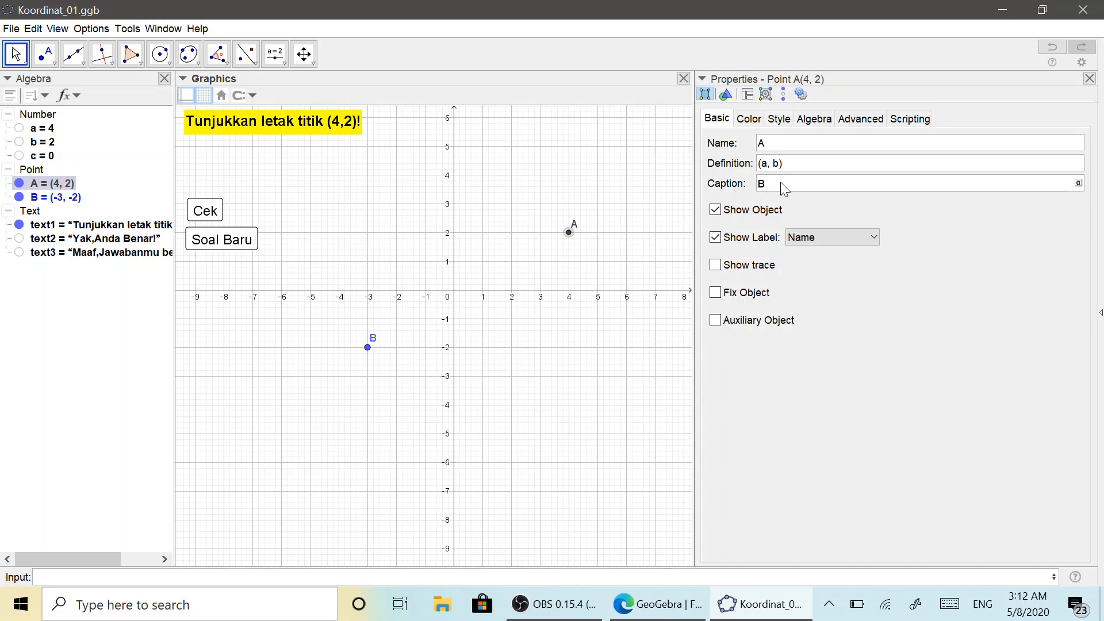
click(871, 239)
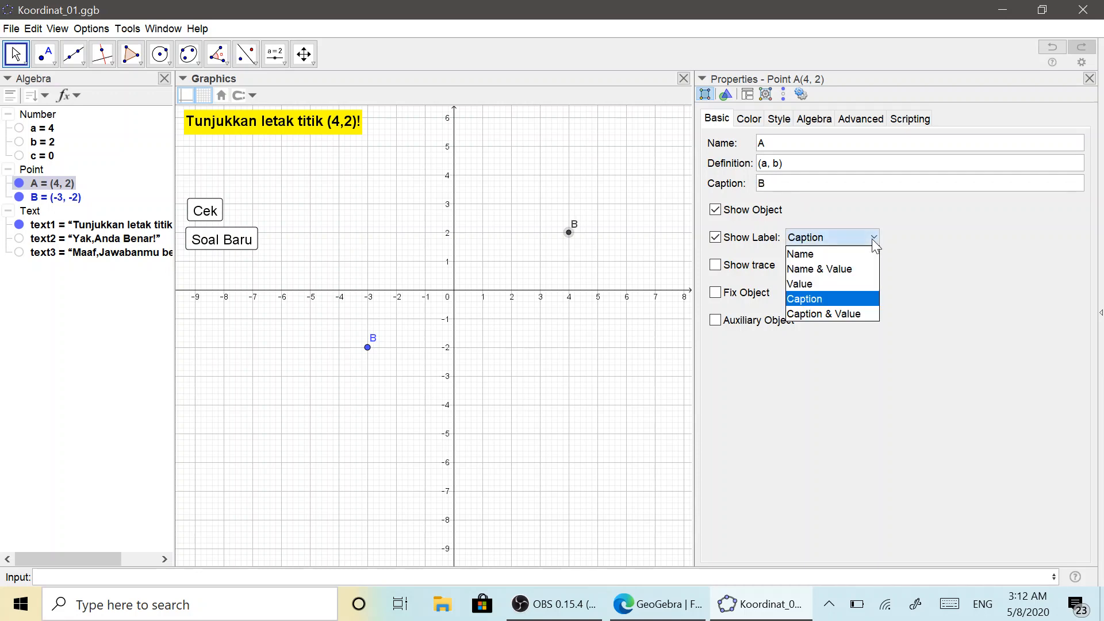
click(868, 298)
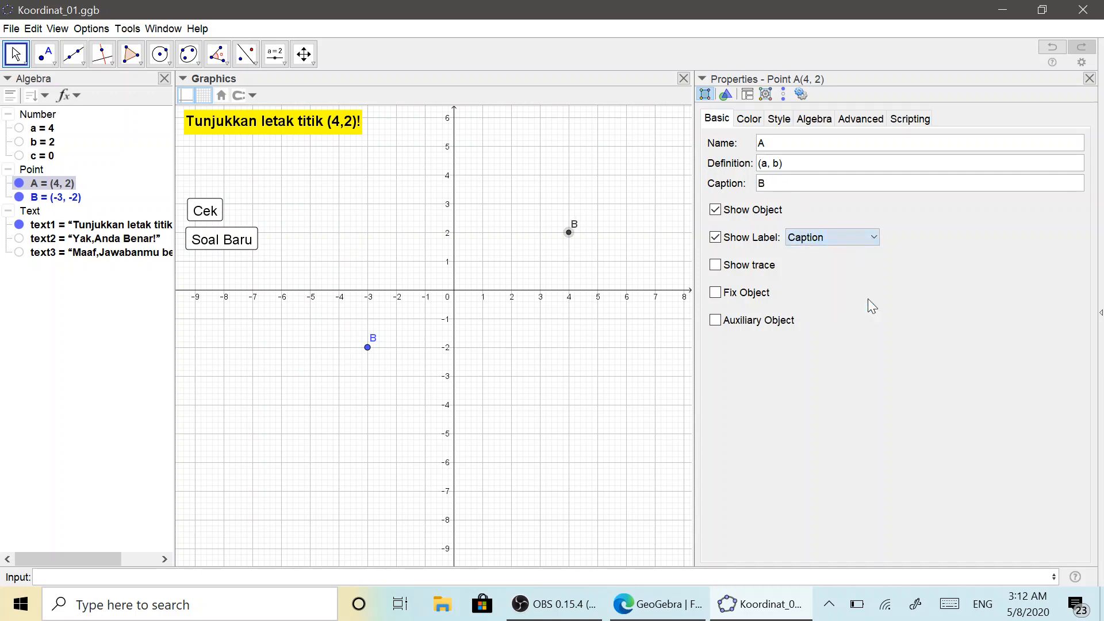
Colour point A red and set its condition to show object to c==1.
click(758, 120)
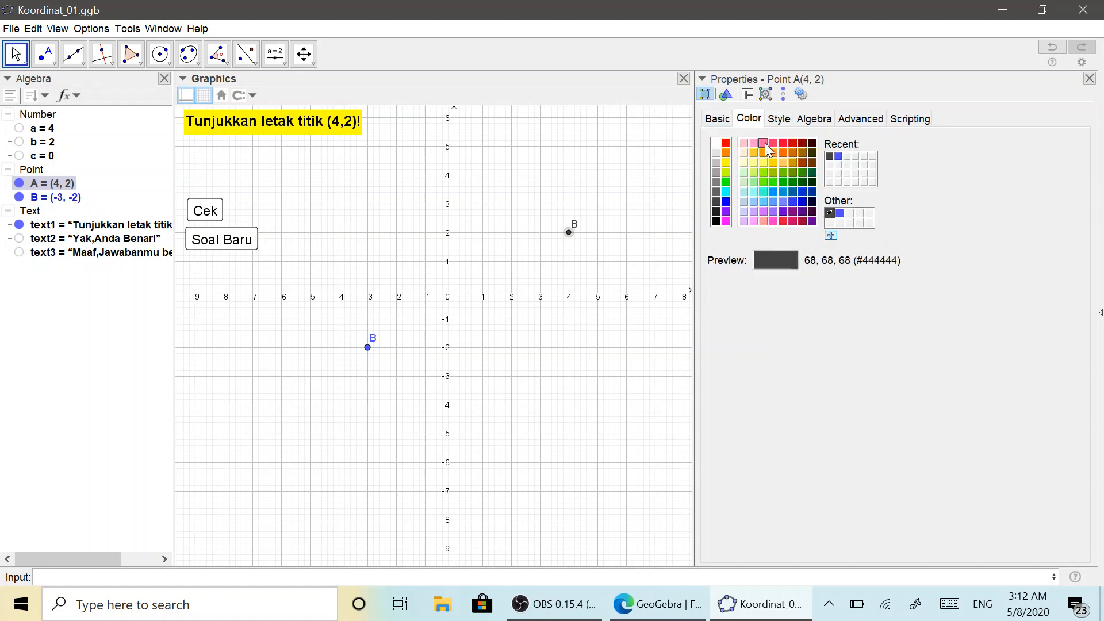
click(726, 143)
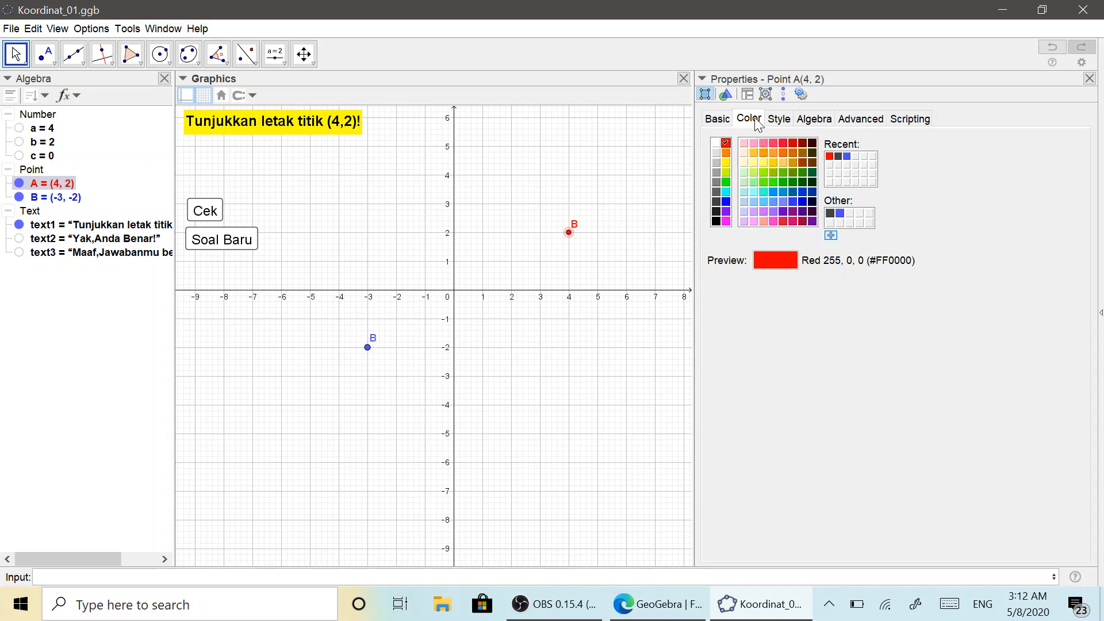
click(862, 121)
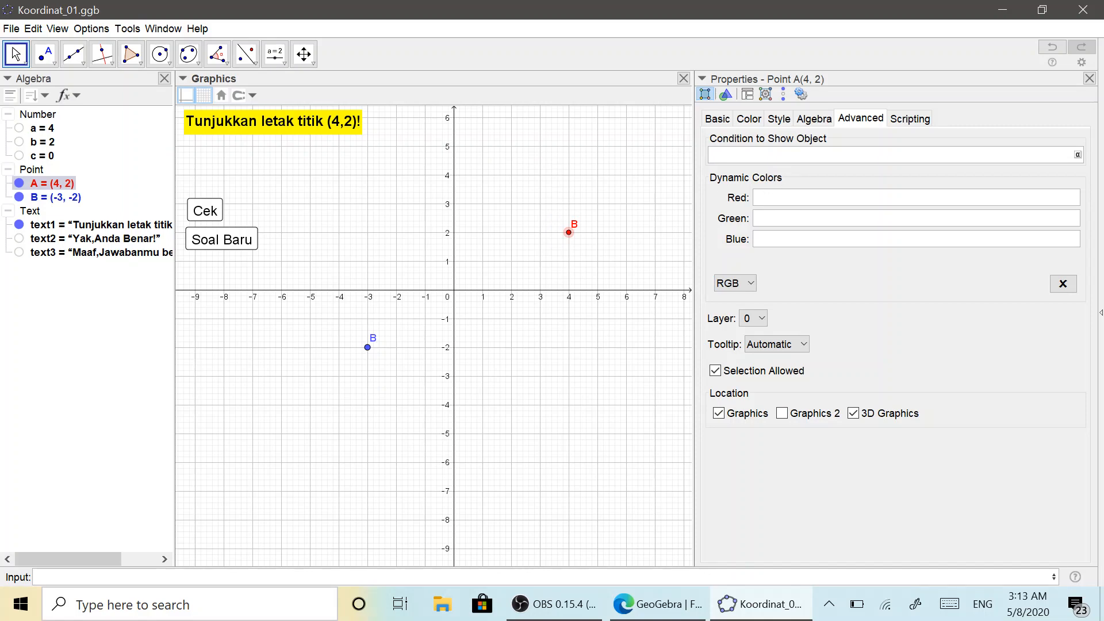
text(c==1)
key(Return)
click(1090, 78)
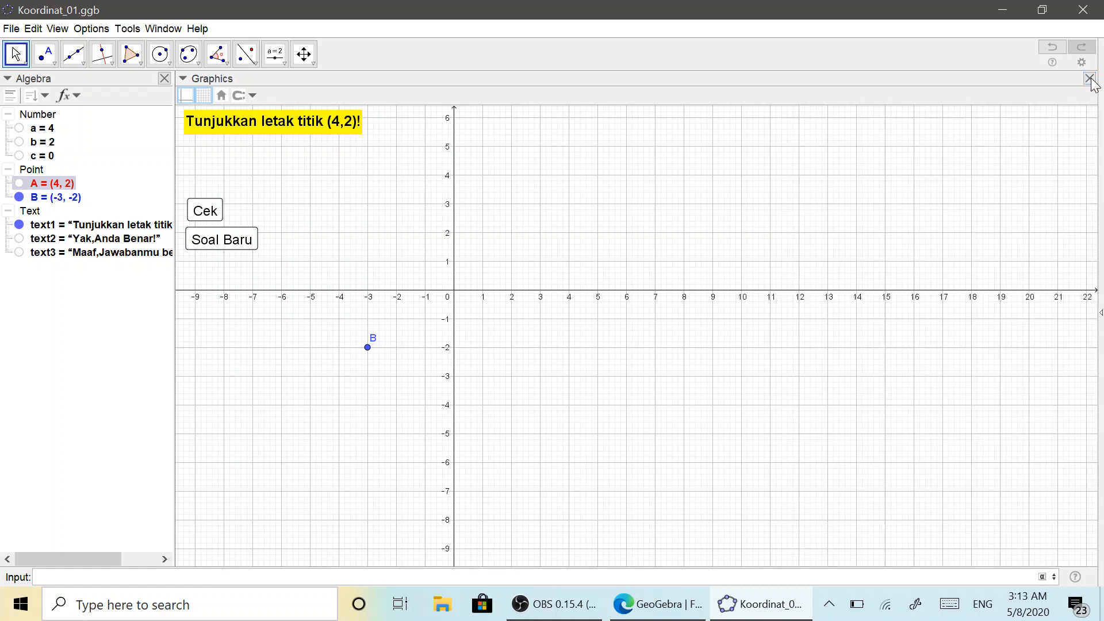
Test Cek on new questions with B left at (-3, -2), for both a wrong and a correct answer, and generate another question.
click(223, 244)
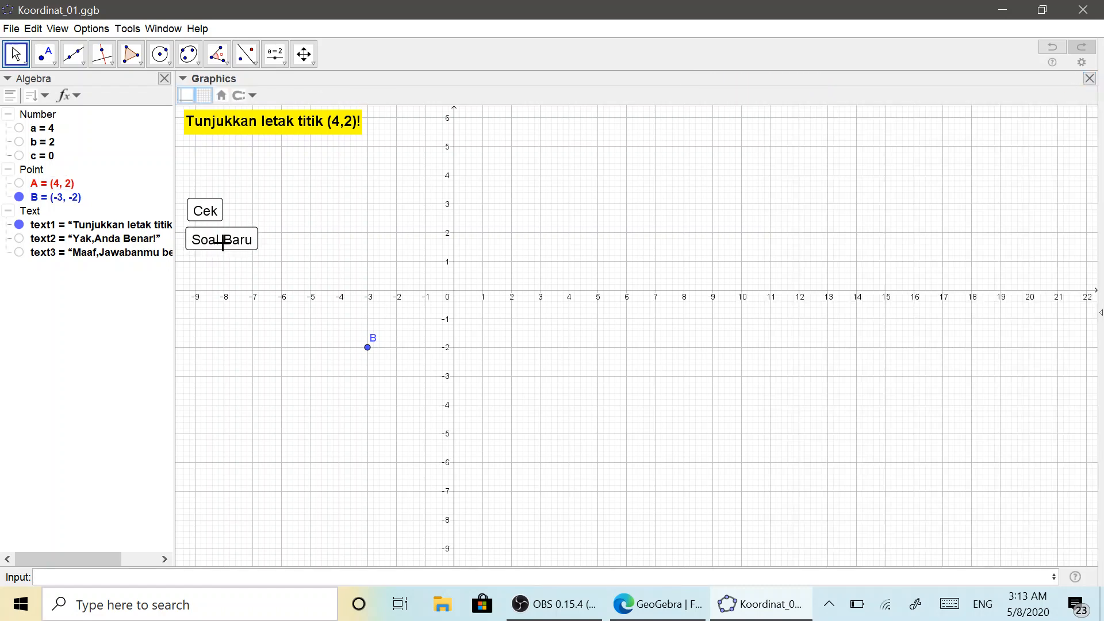
click(220, 240)
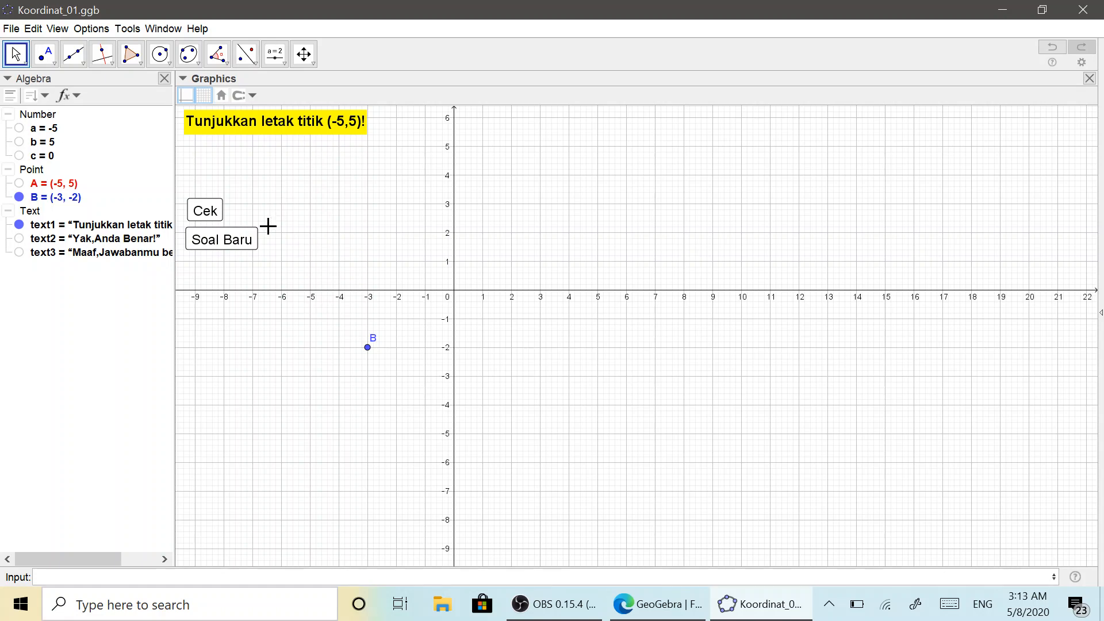
click(211, 214)
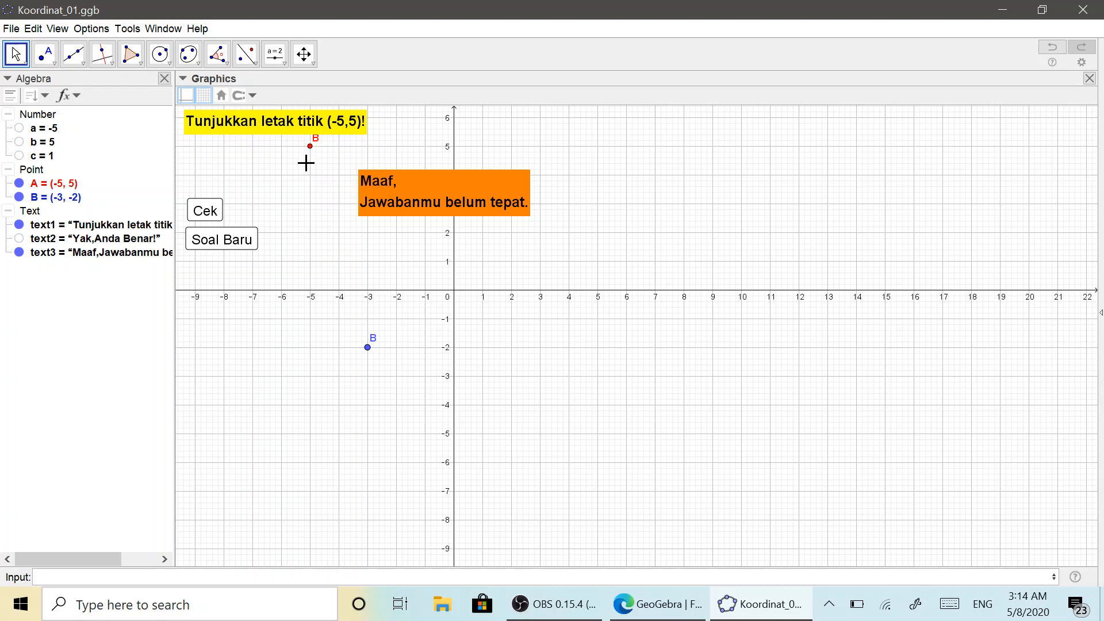
click(244, 237)
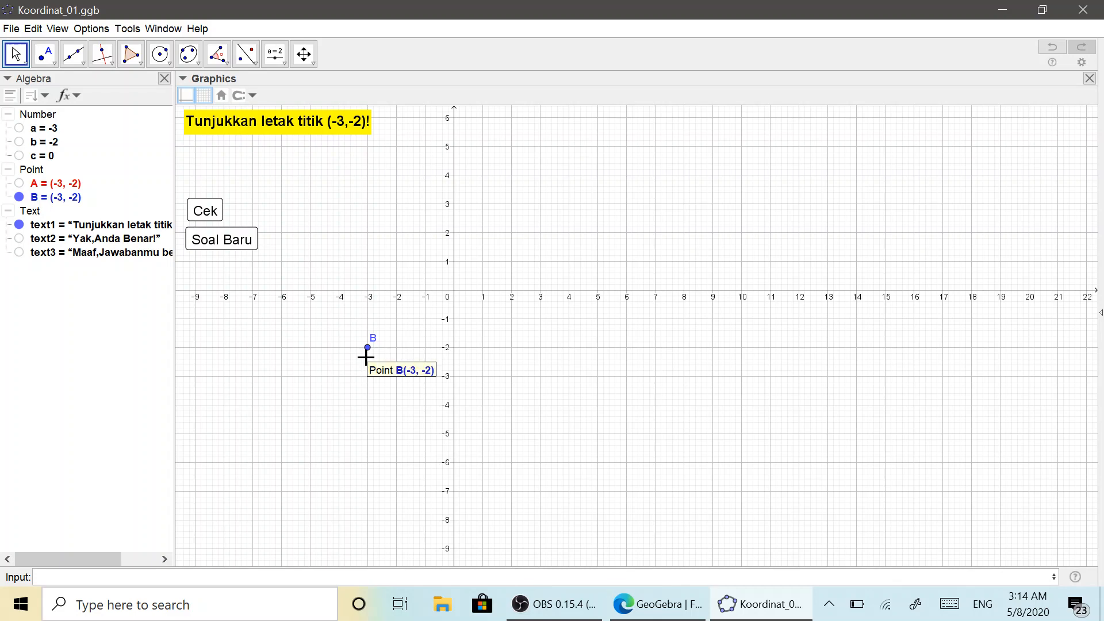
click(207, 213)
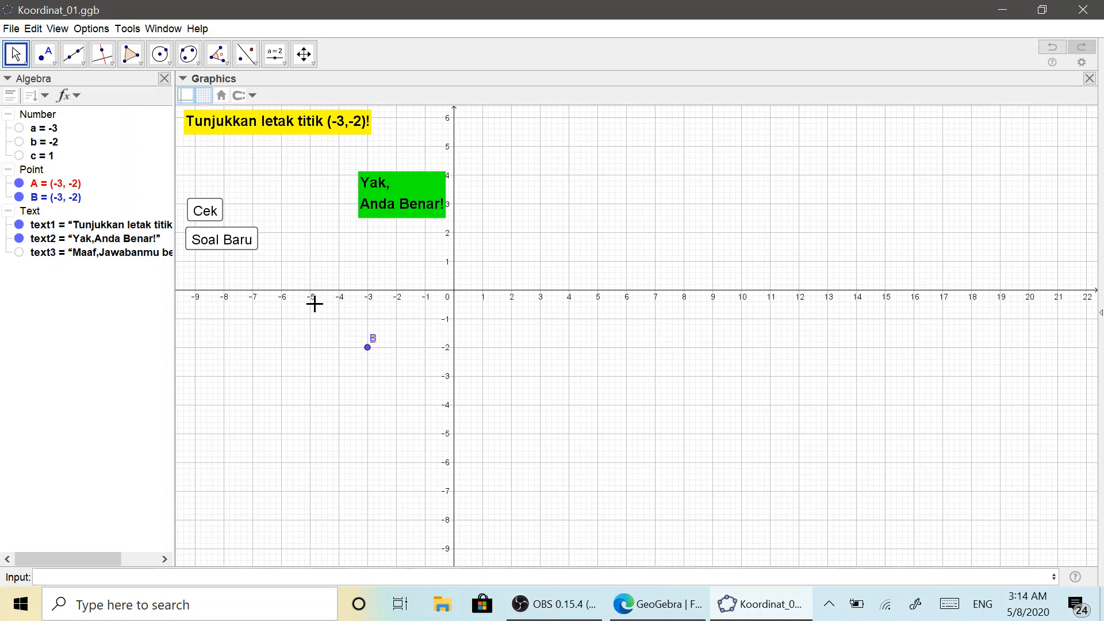
click(241, 246)
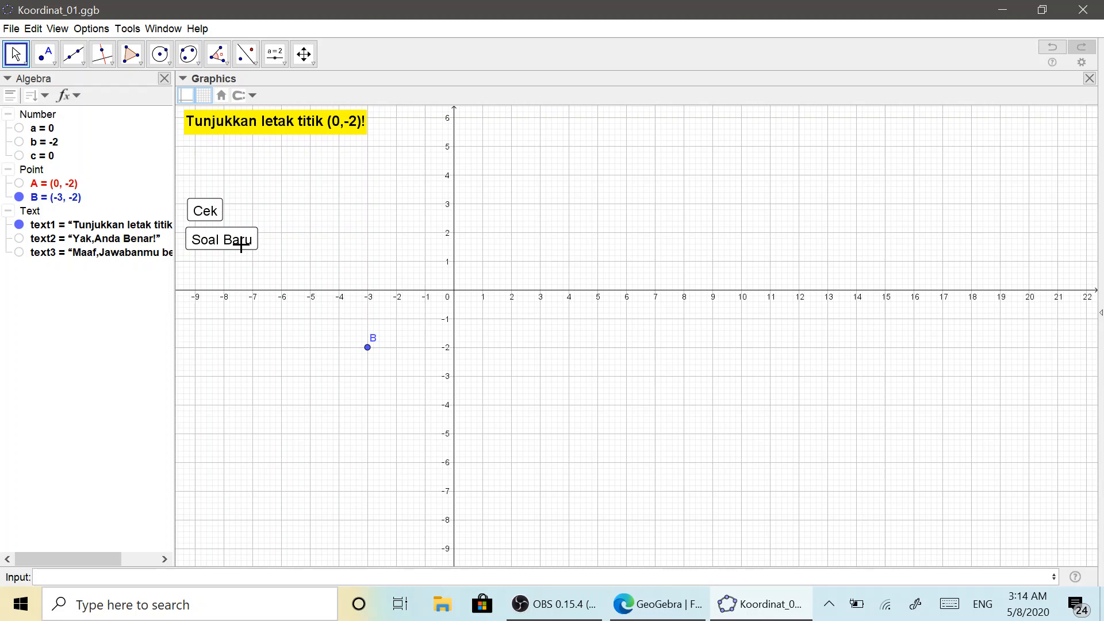
Save the quiz as a new file named Koordinat_02.ggb in the Geogebra folder.
click(11, 29)
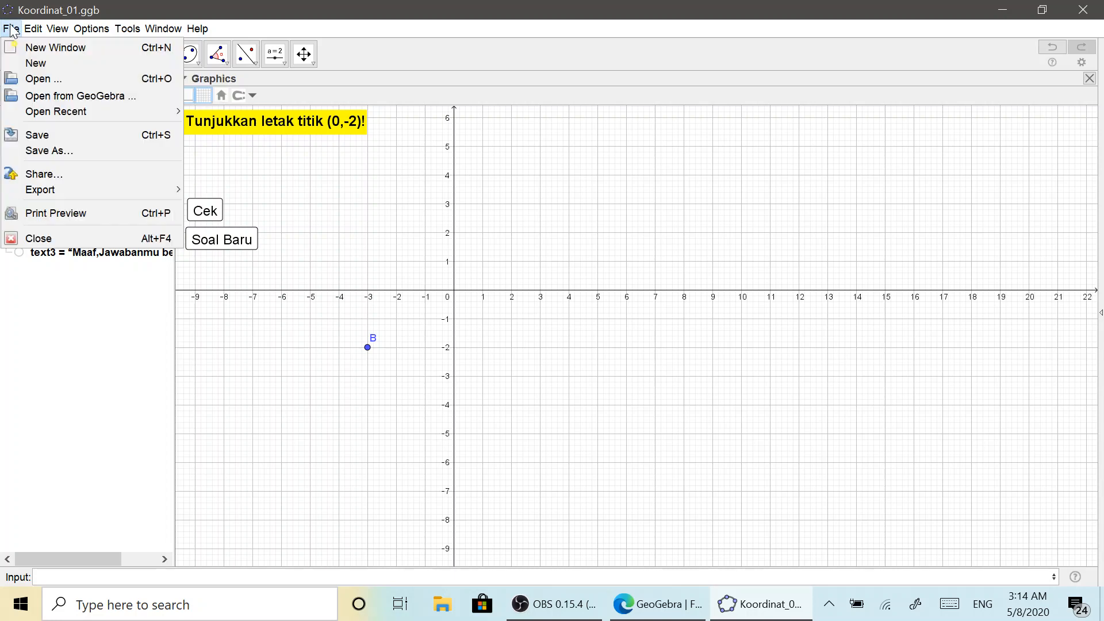
click(50, 149)
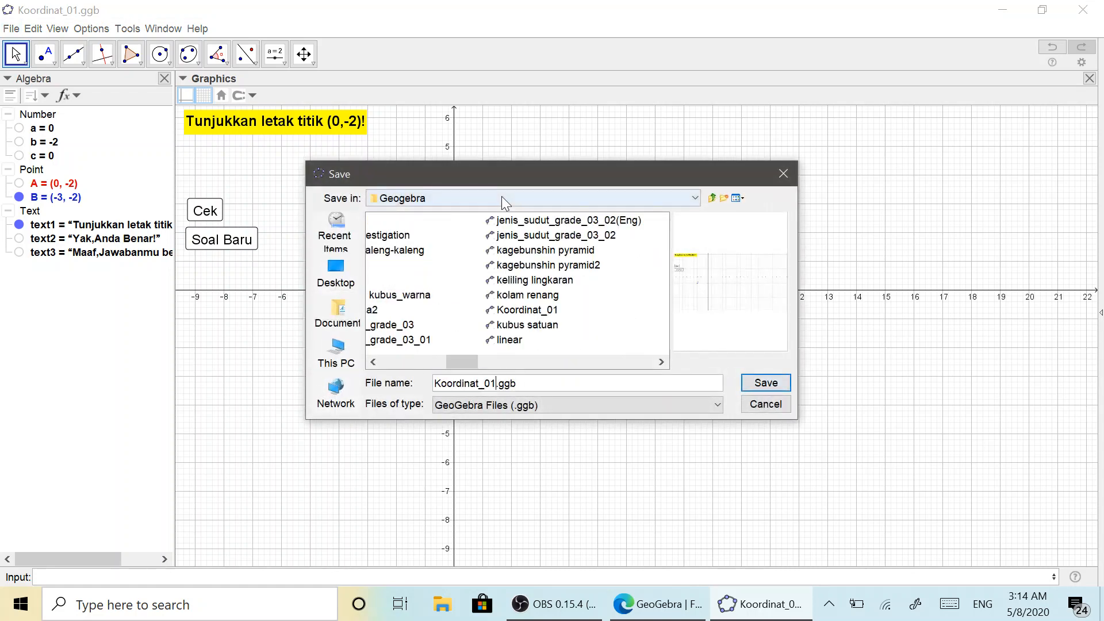
key(Left)
key(Left)
key(Left)
key(Left)
key(BackSpace)
text(2)
click(765, 384)
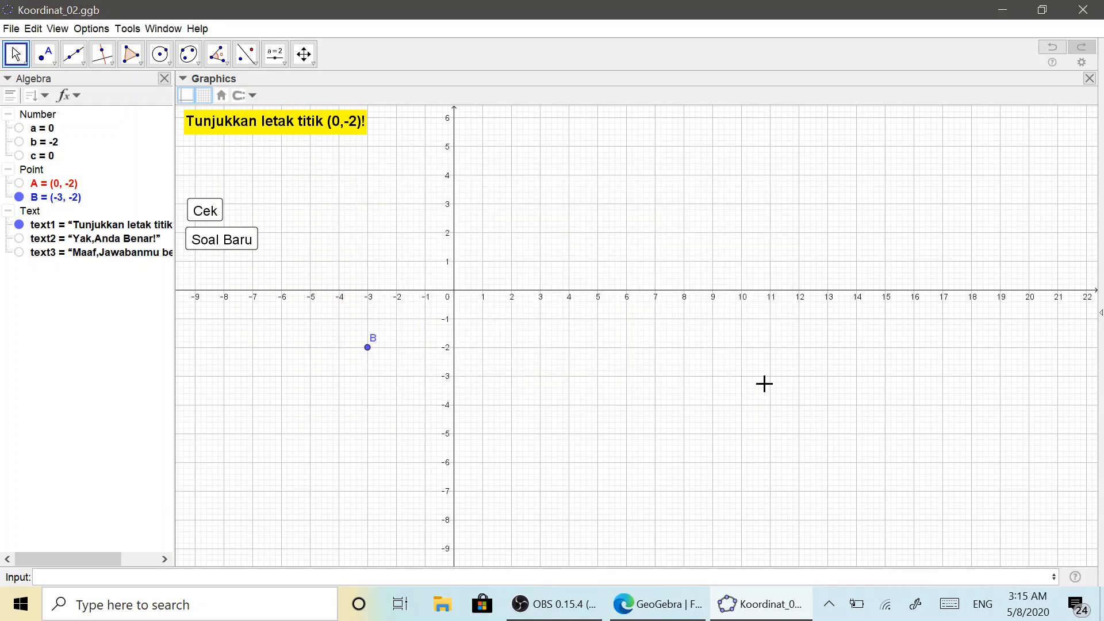
Close the Algebra view and restore the maximized GeoGebra window to a smaller size.
click(164, 79)
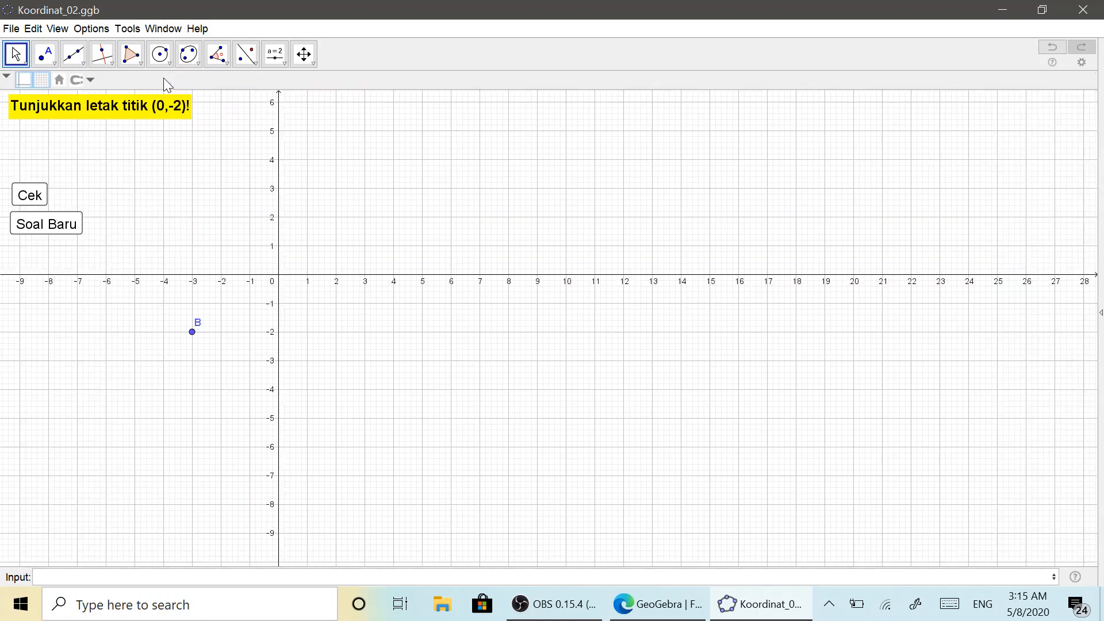
click(1039, 11)
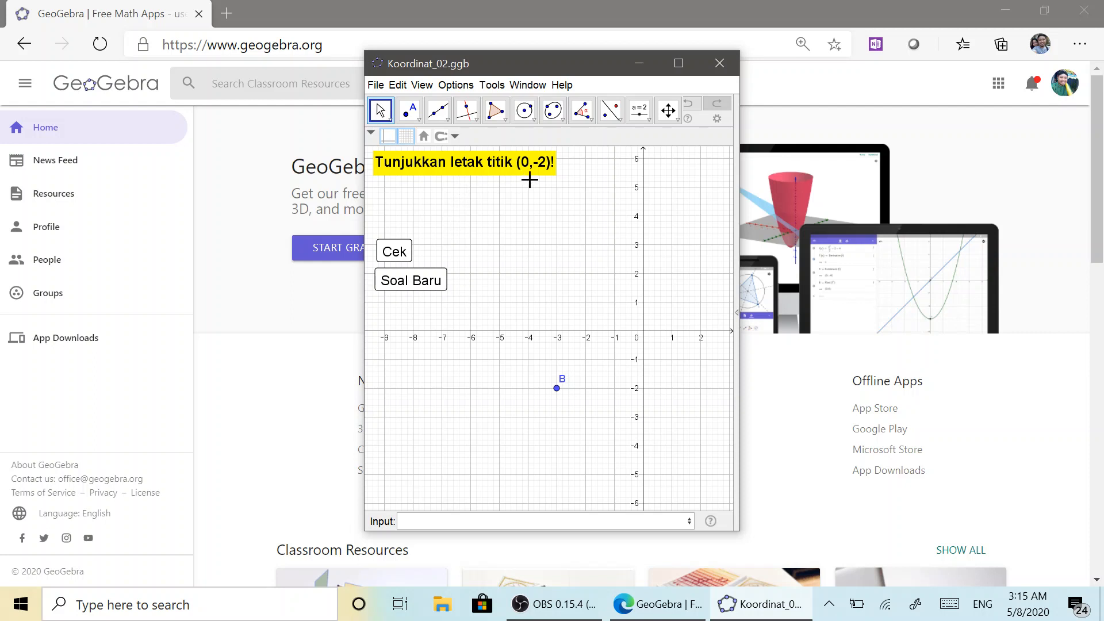
Test Cek on the current question, and again on a new question with B moved to the wrong location (0, 3).
click(406, 251)
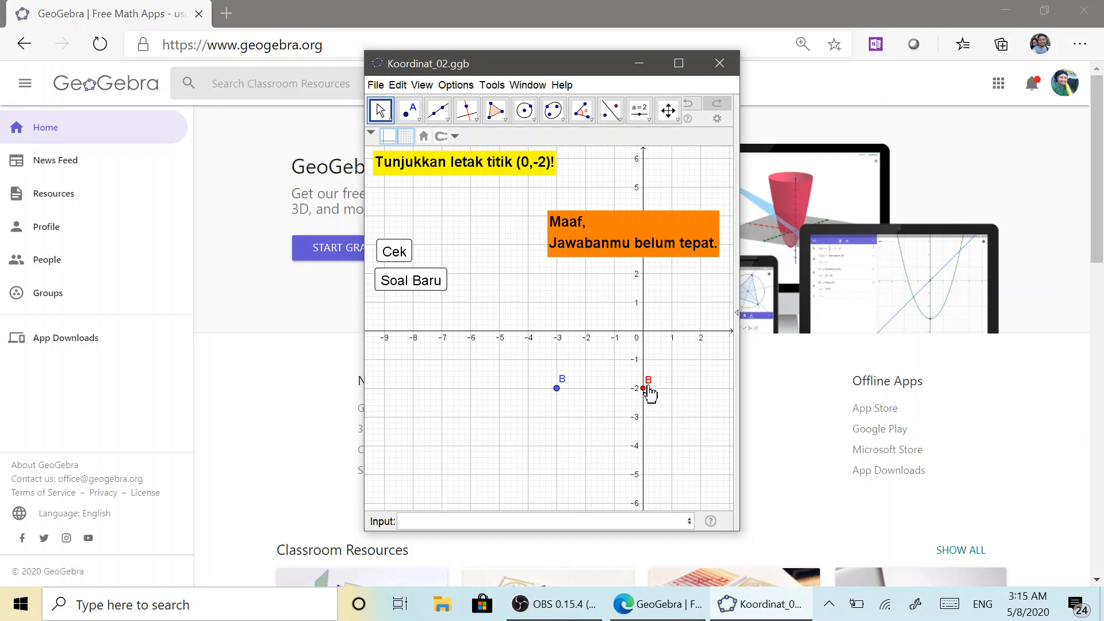
click(430, 288)
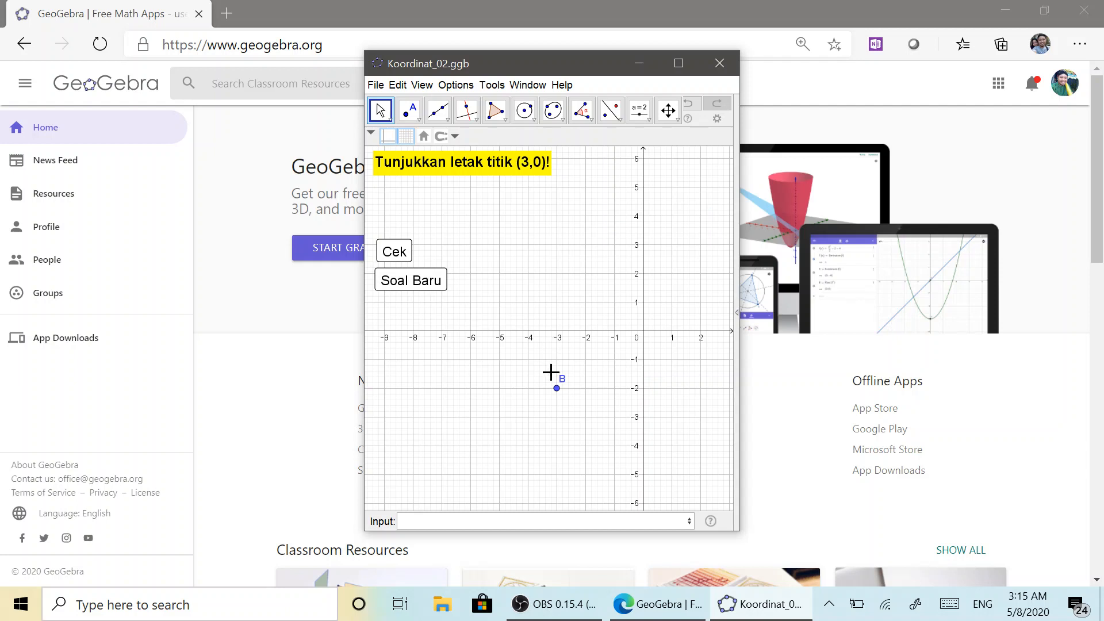
click(557, 389)
drag(558, 395, 643, 245)
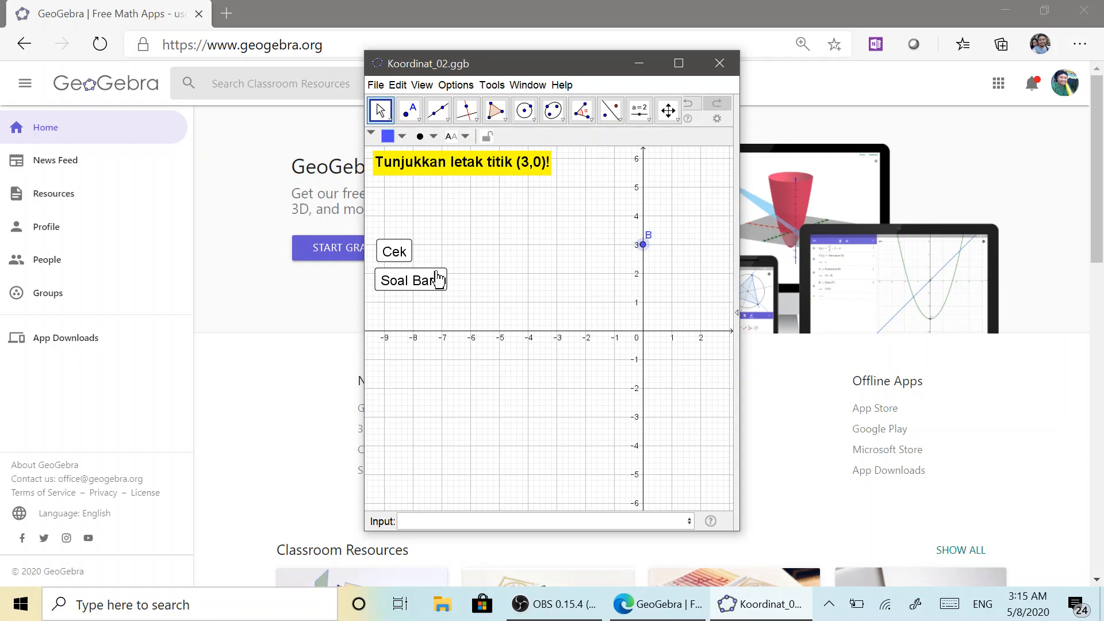
click(401, 253)
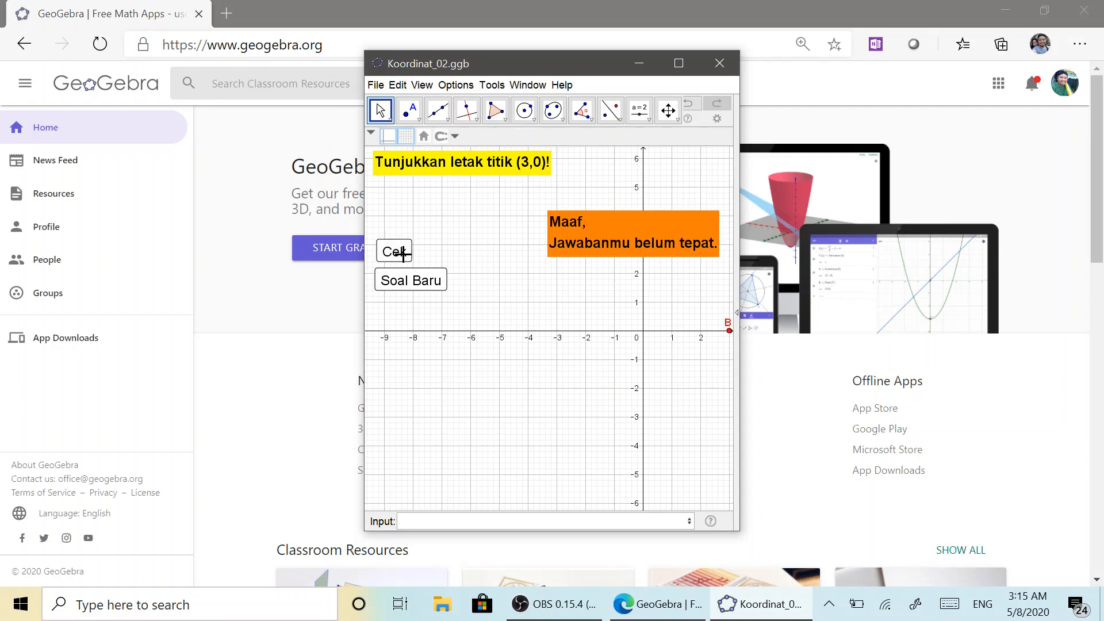
drag(586, 306, 563, 339)
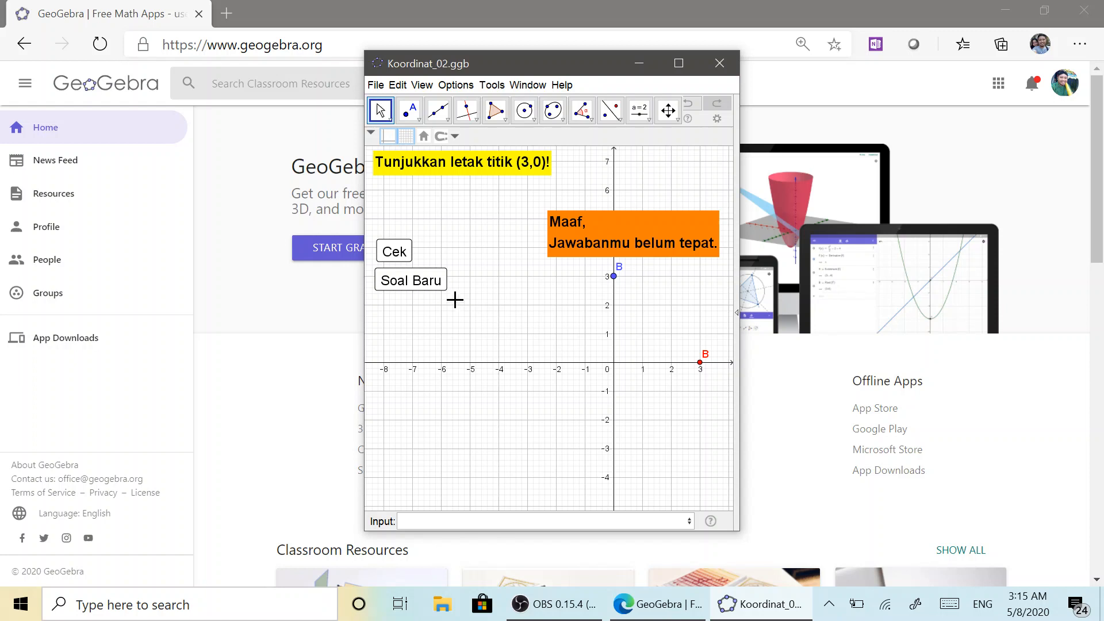
Generate a new question, move B to the origin (0, 0), check the answer, and request another question.
click(418, 288)
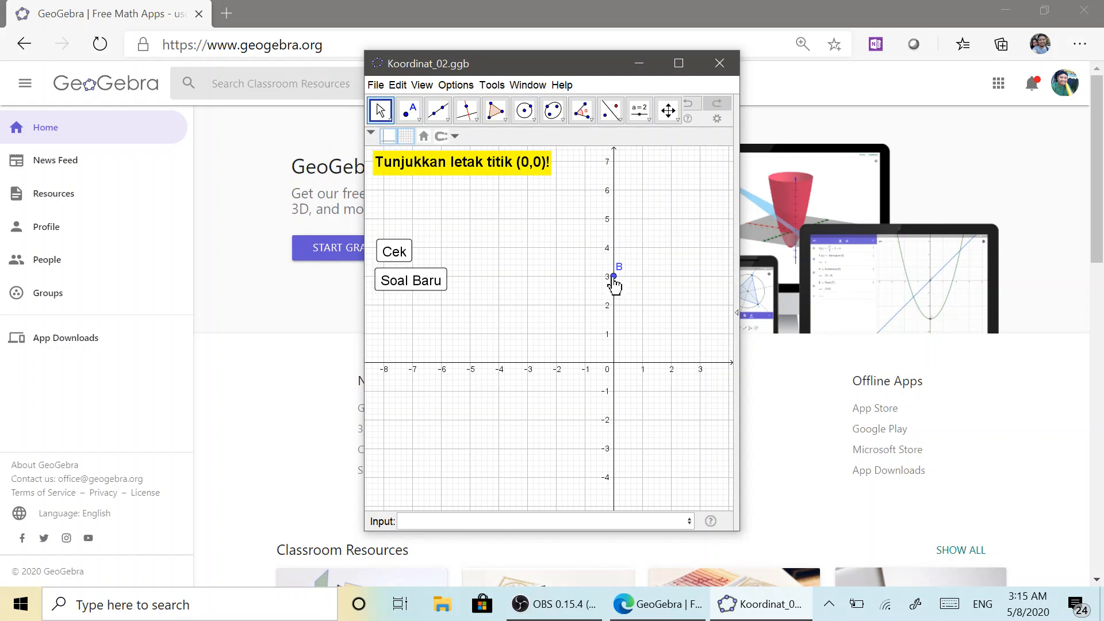
drag(615, 278, 614, 362)
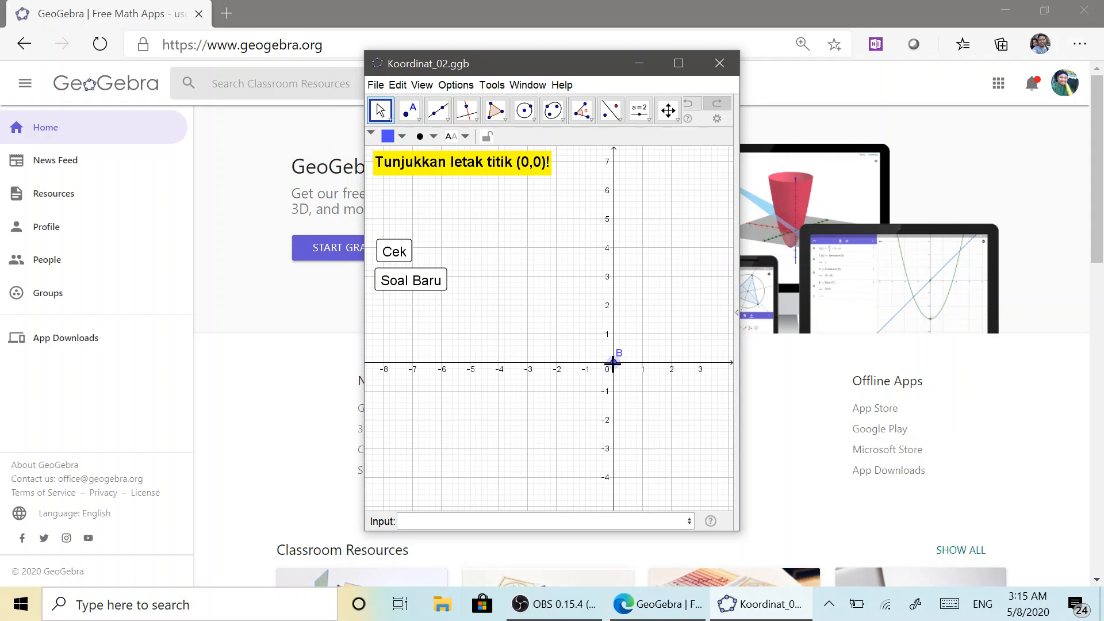
click(395, 252)
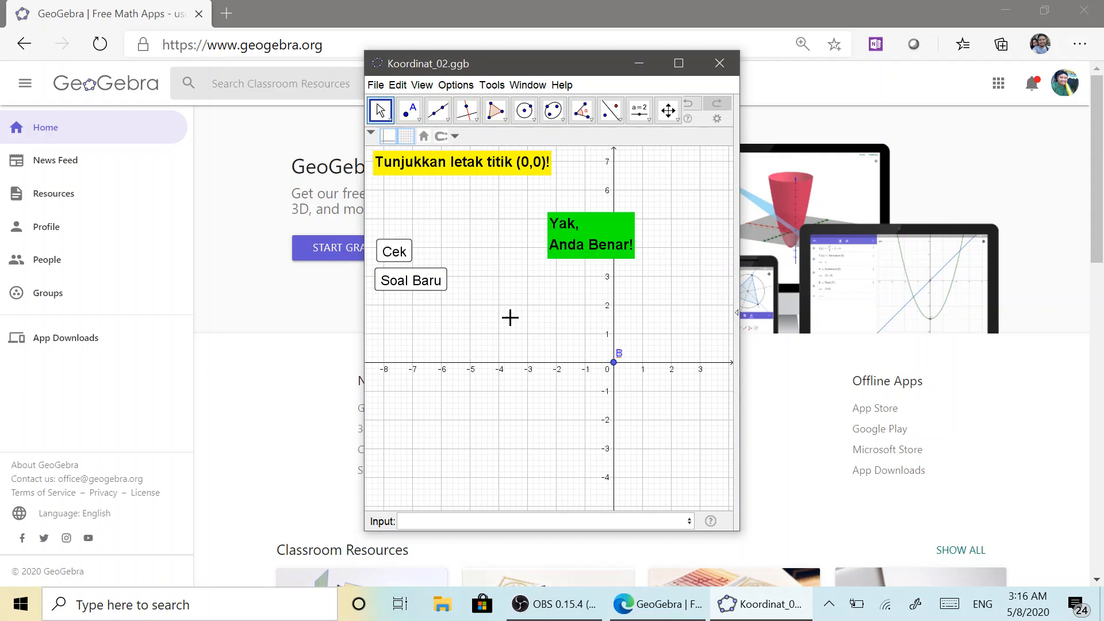
click(433, 286)
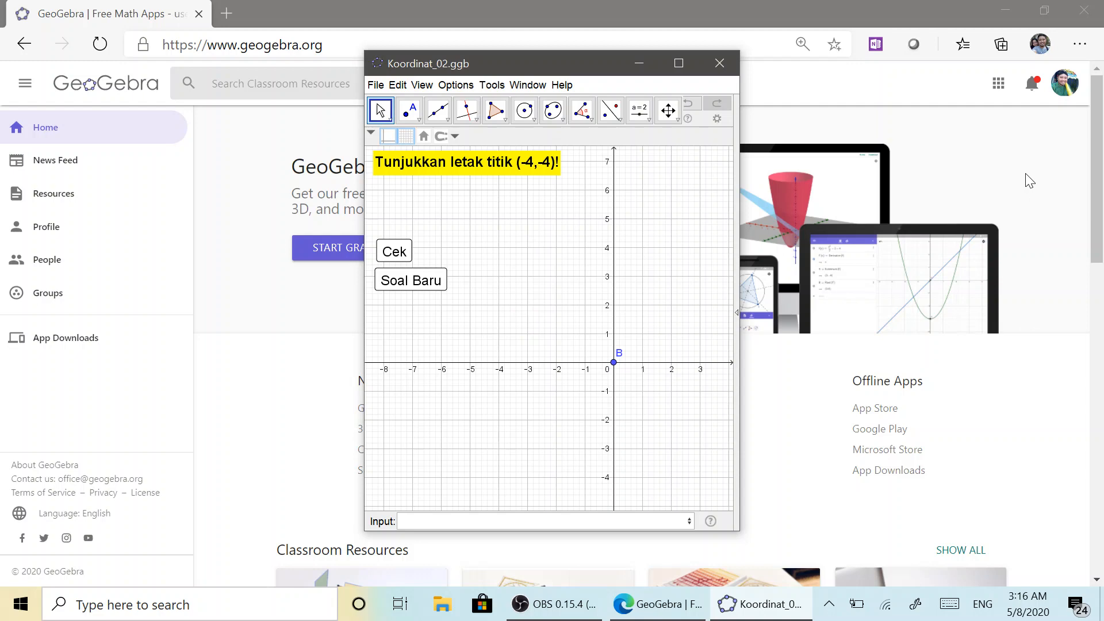
Switch to the GeoGebra website, start a resource upload from the profile page, and open the file chooser.
click(631, 63)
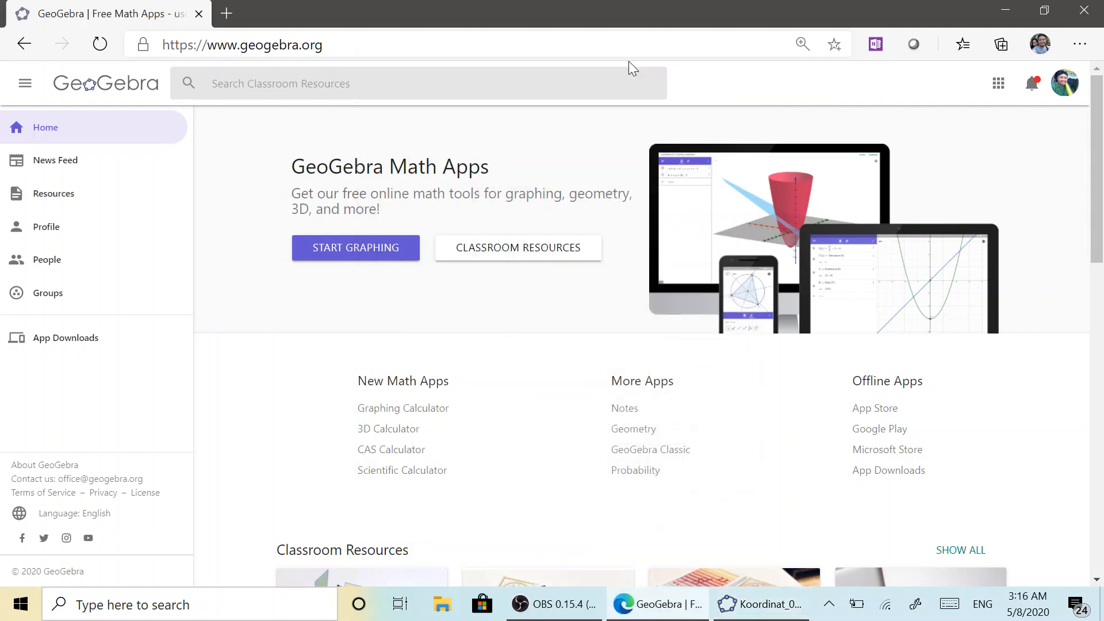
click(1066, 82)
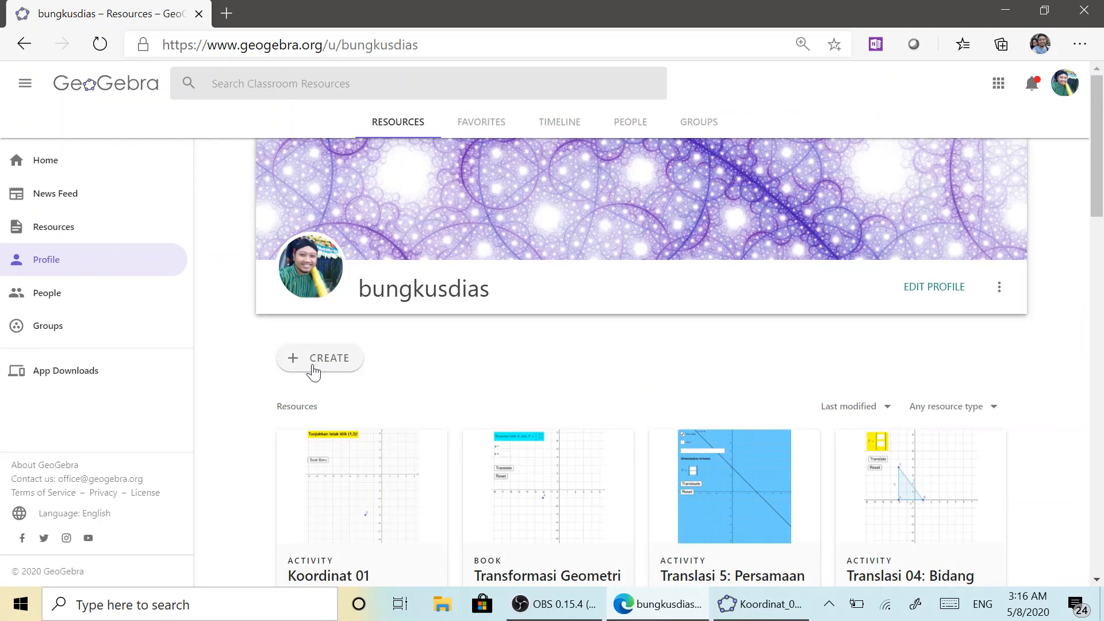
click(314, 368)
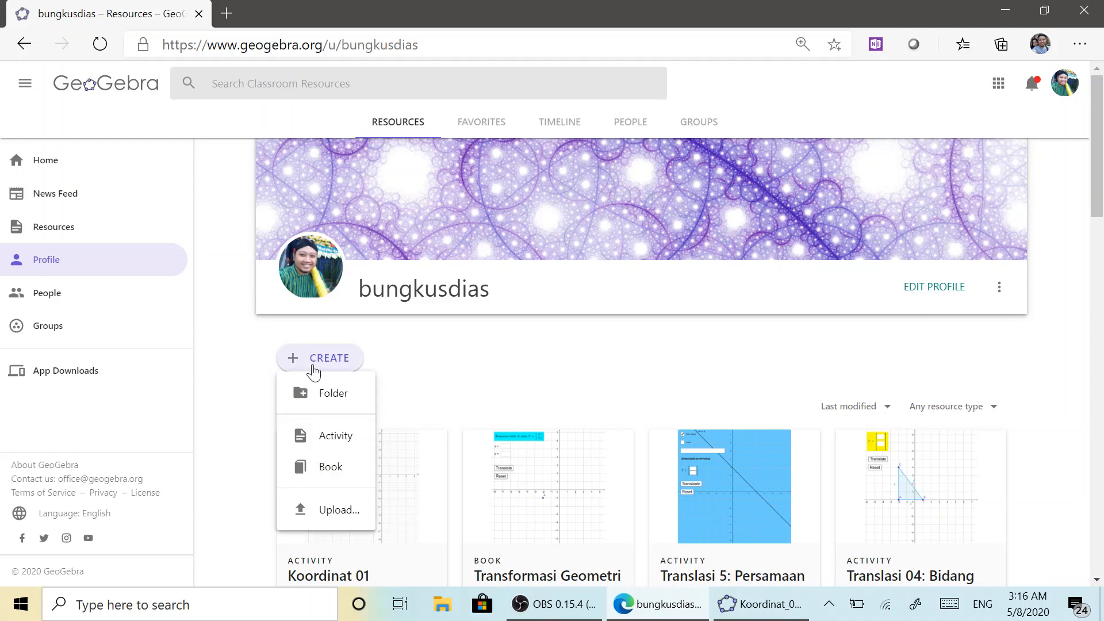
click(333, 510)
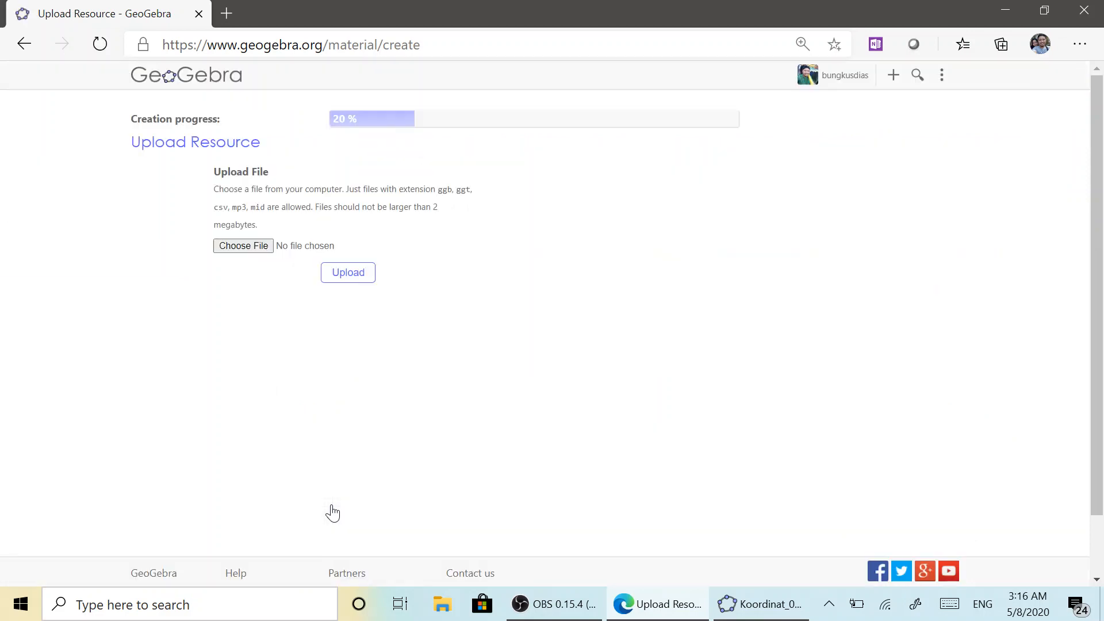
click(246, 249)
click(245, 249)
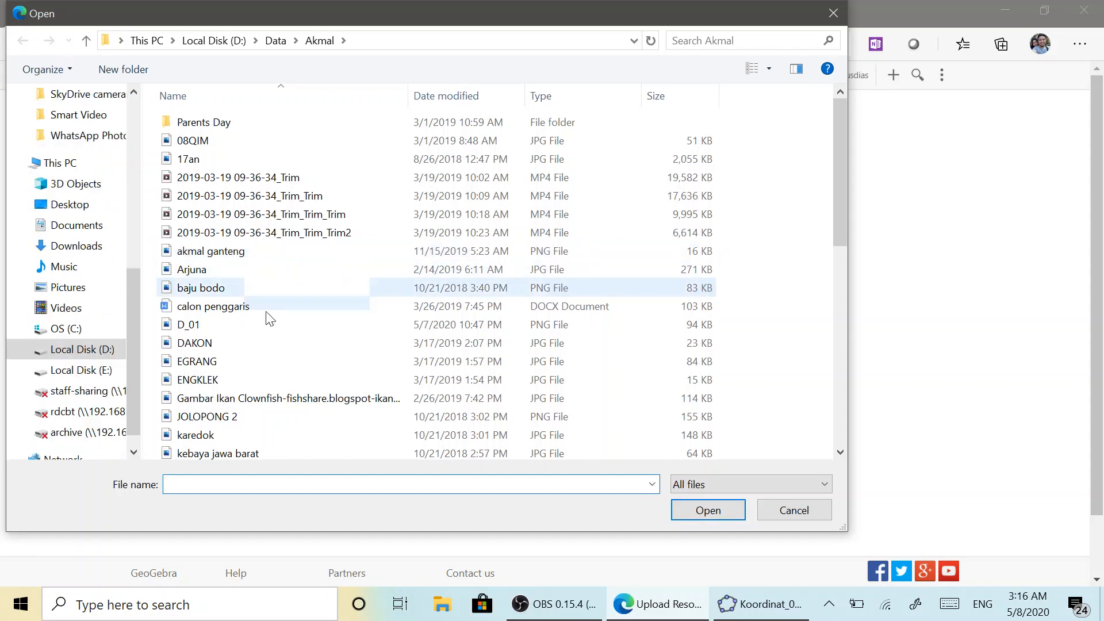
text(koor)
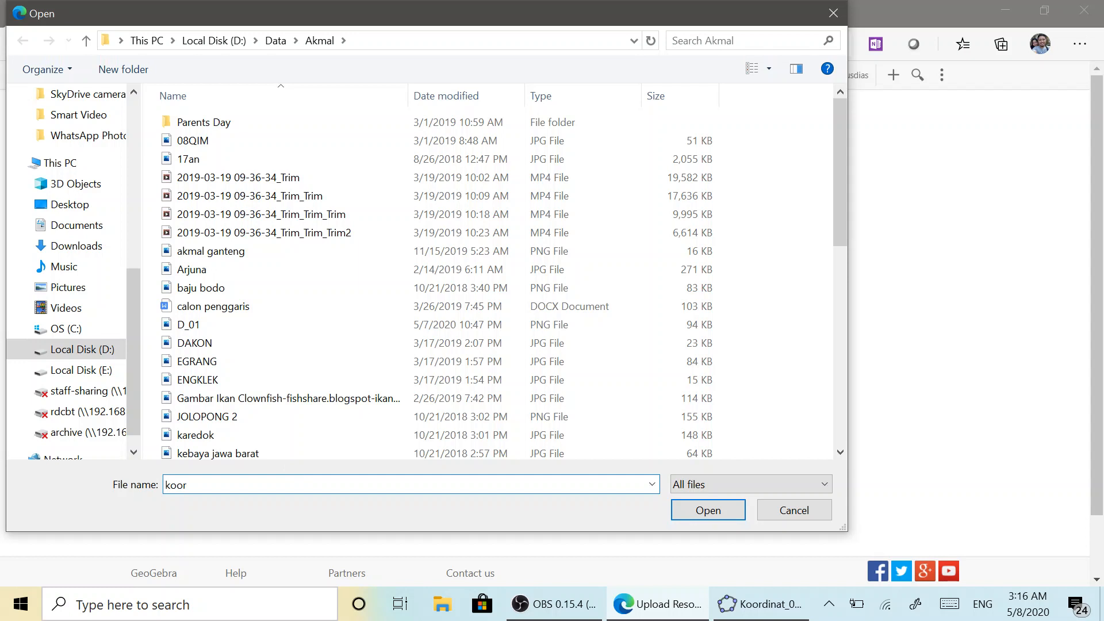
key(BackSpace)
key(BackSpace)
key(BackSpace)
key(BackSpace)
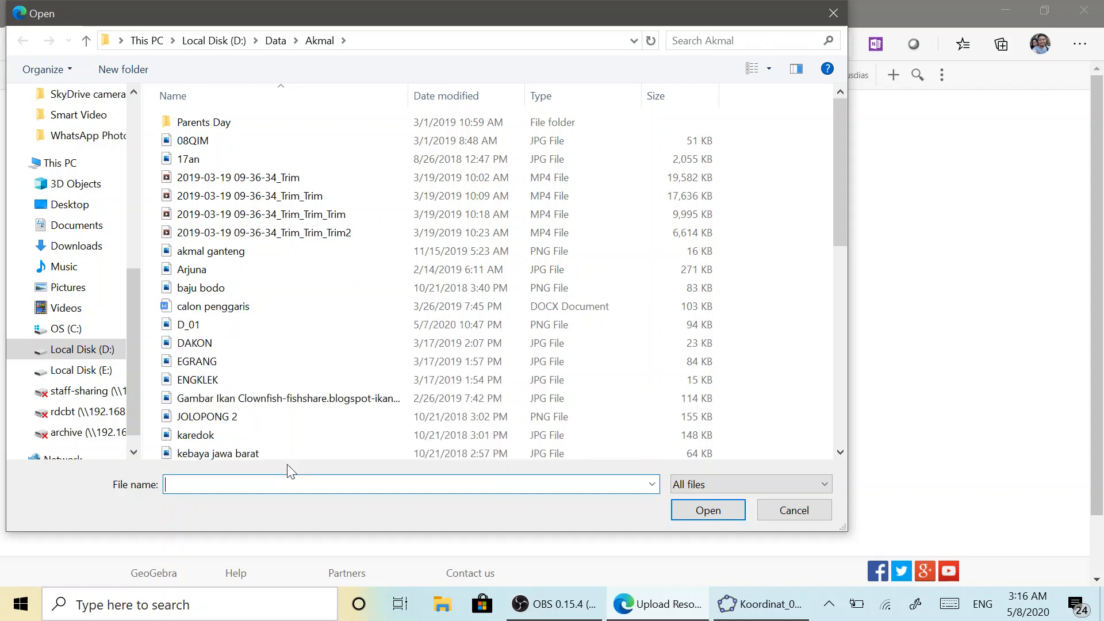
Choose Koordinat_02.ggb from the Data > QITEP > Geogebra folder on drive D and upload it as a new worksheet.
click(22, 351)
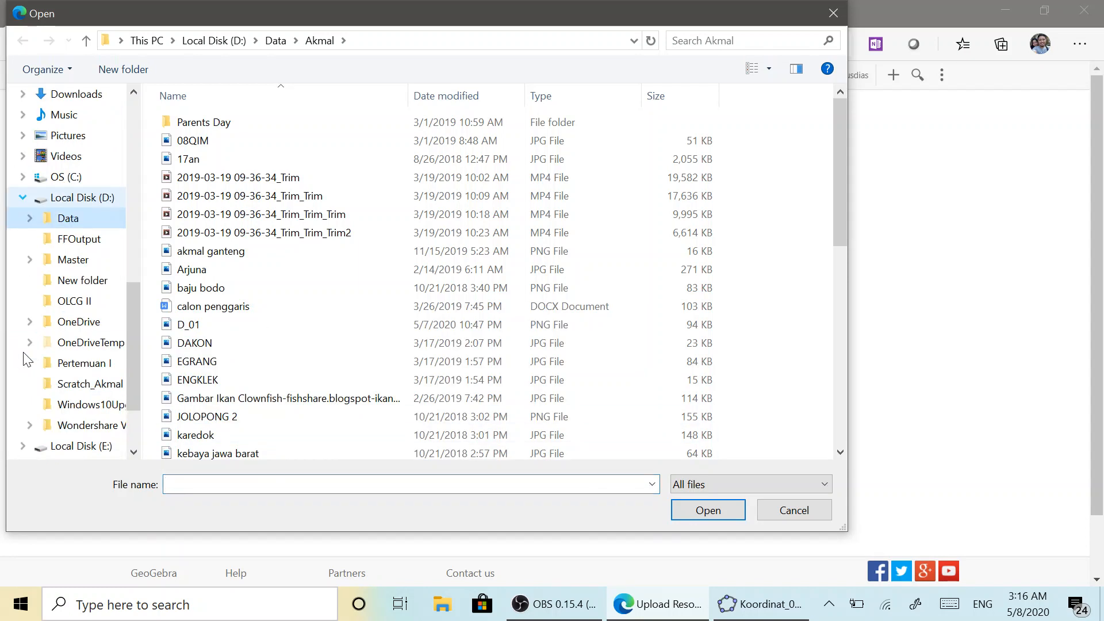
click(30, 218)
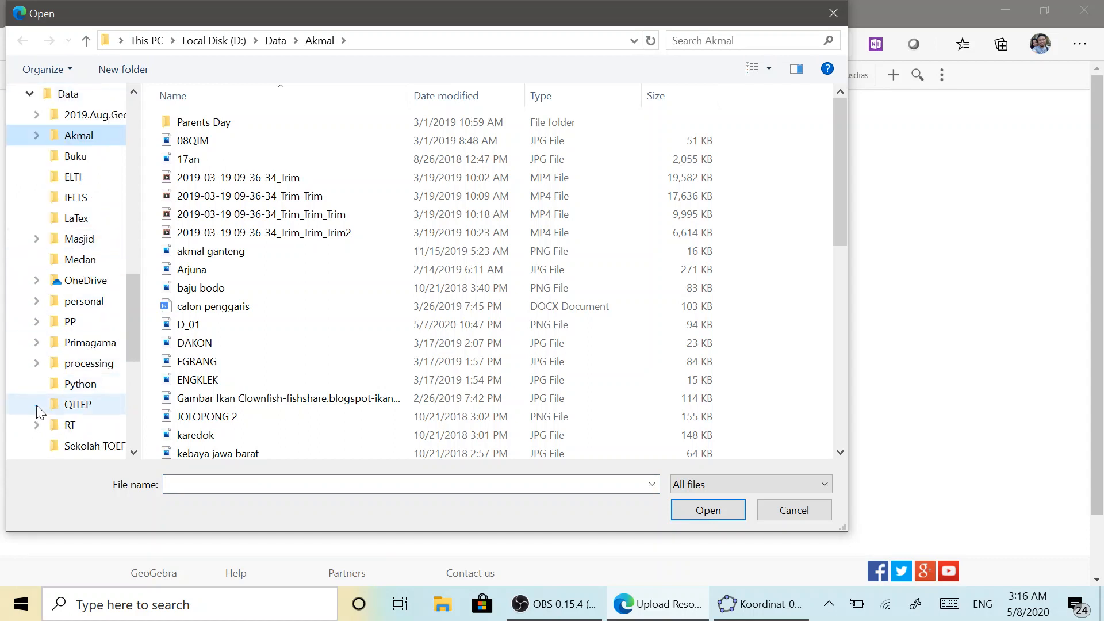
click(38, 409)
click(94, 395)
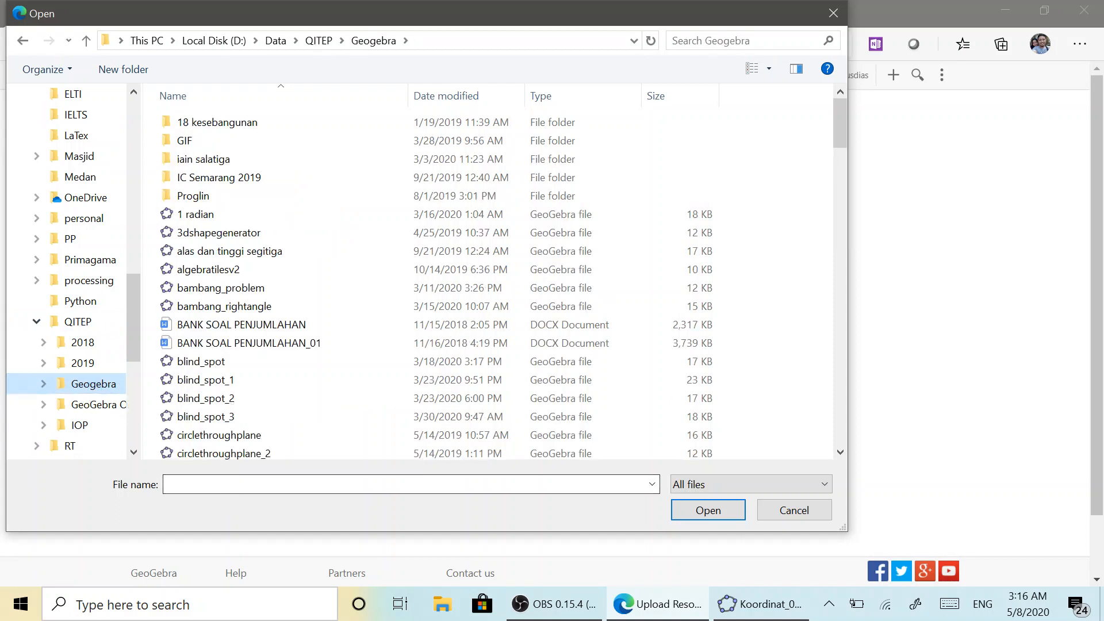
click(405, 484)
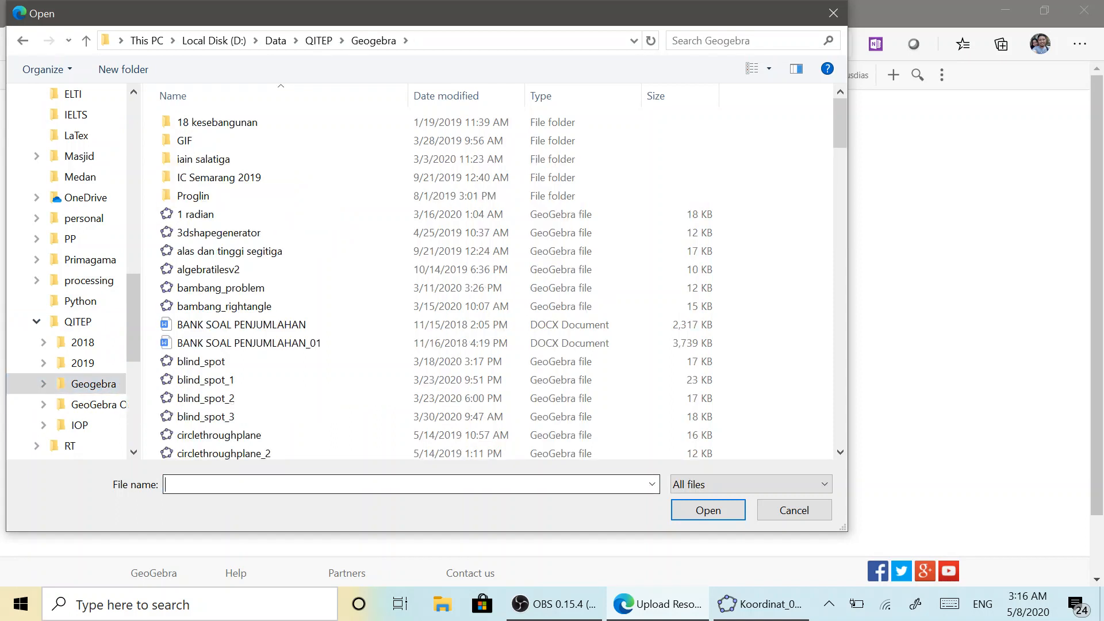
text(koo)
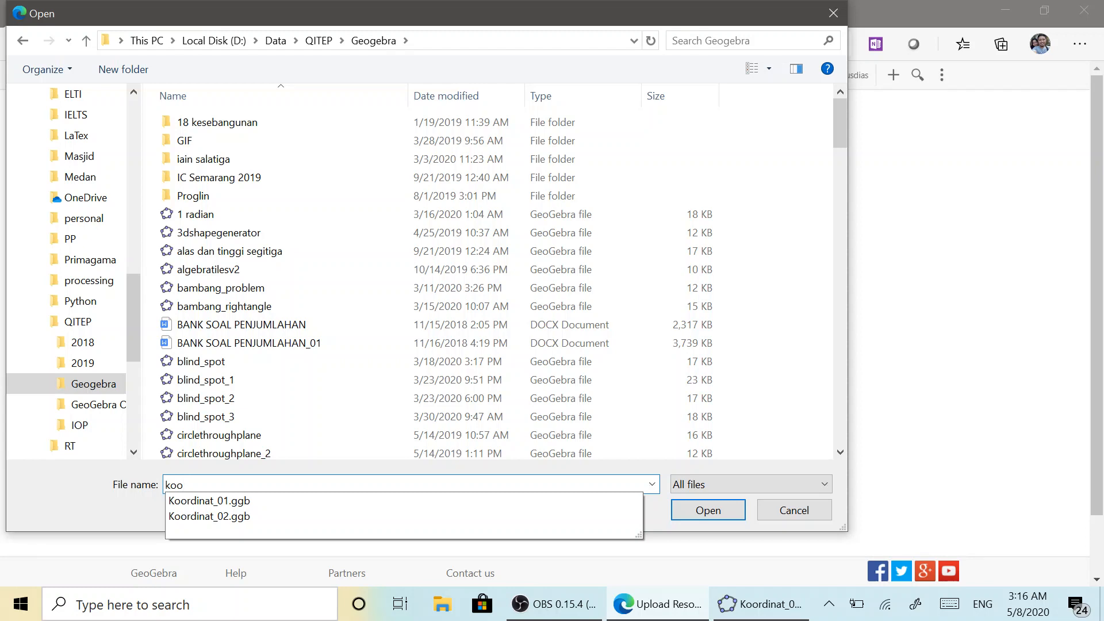
click(233, 516)
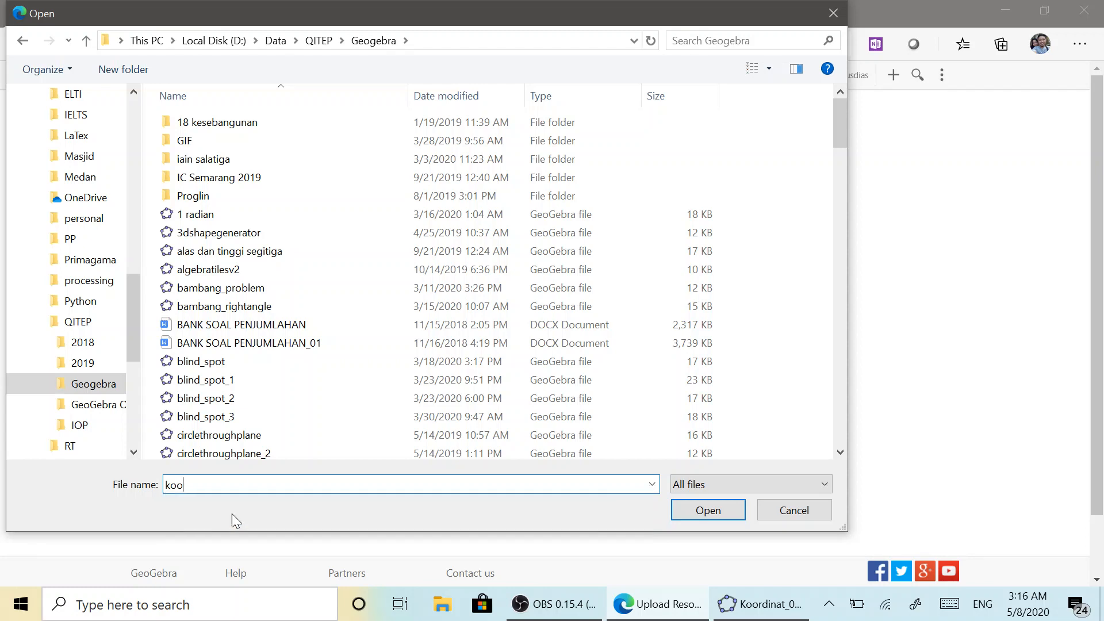
click(707, 511)
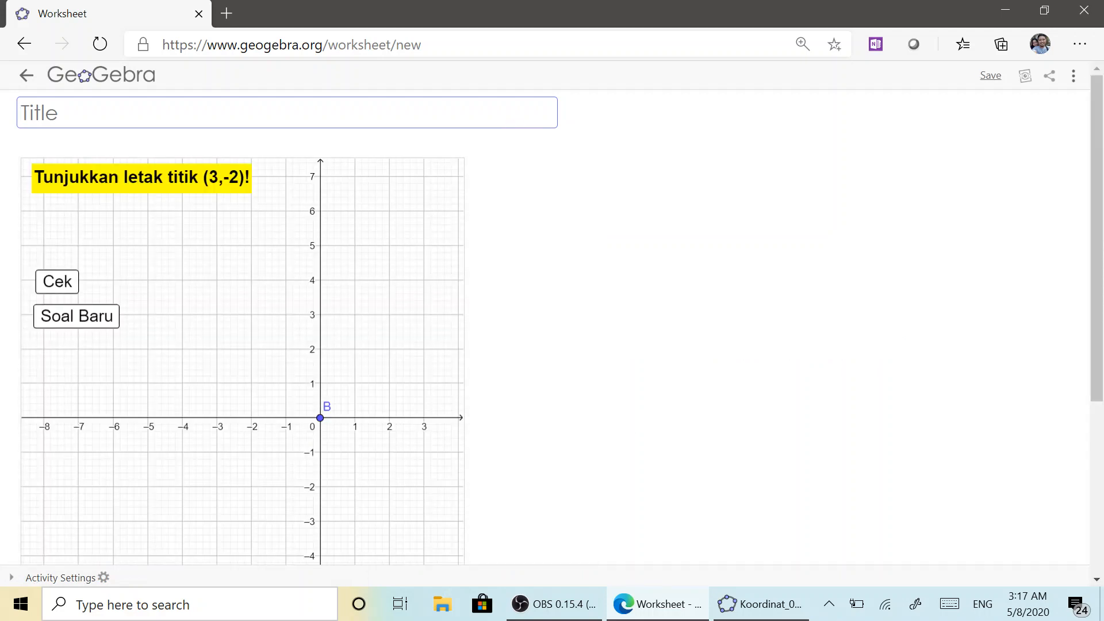
Title the new worksheet "Koordinat 02".
text(Koordinat 02)
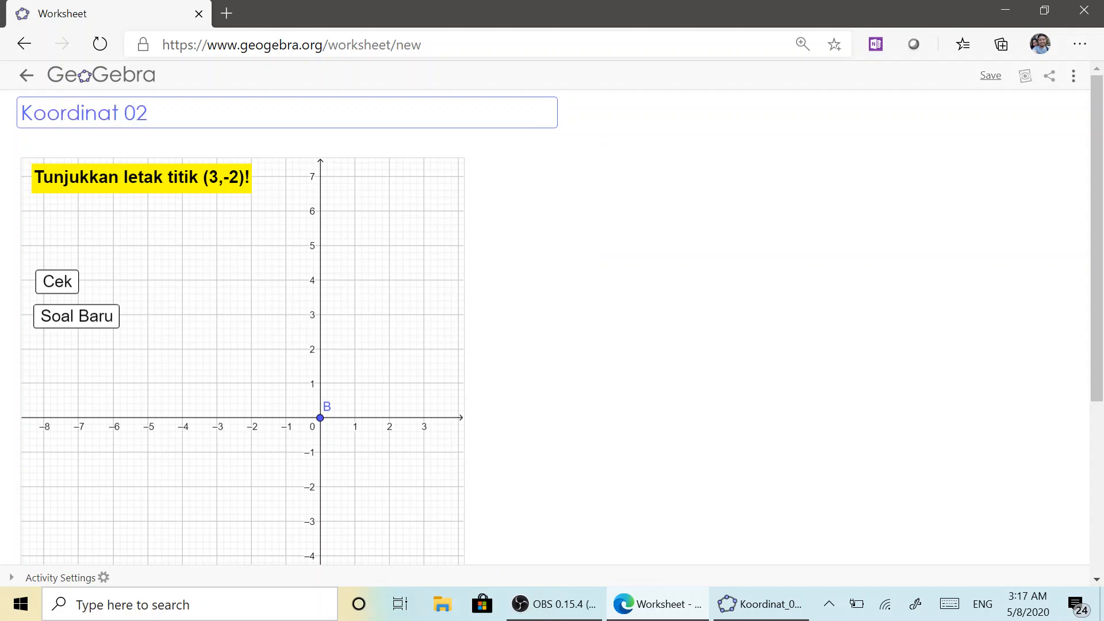
Edit the applet element's advanced settings, setting width and height to 700 and preserving the aspect ratio.
mouse_move(529, 181)
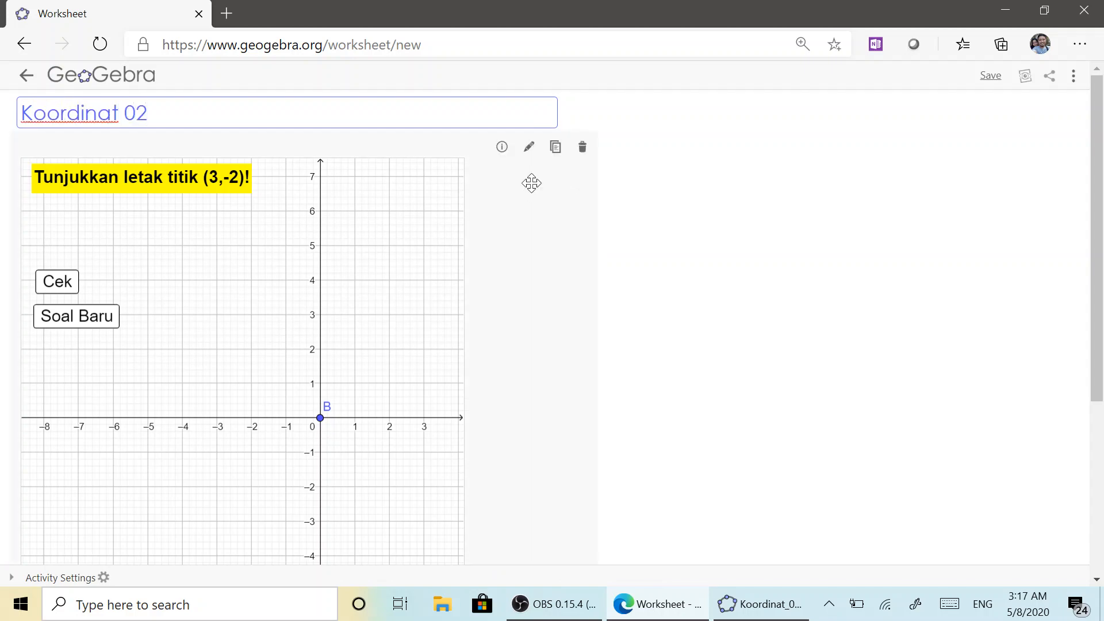
click(529, 151)
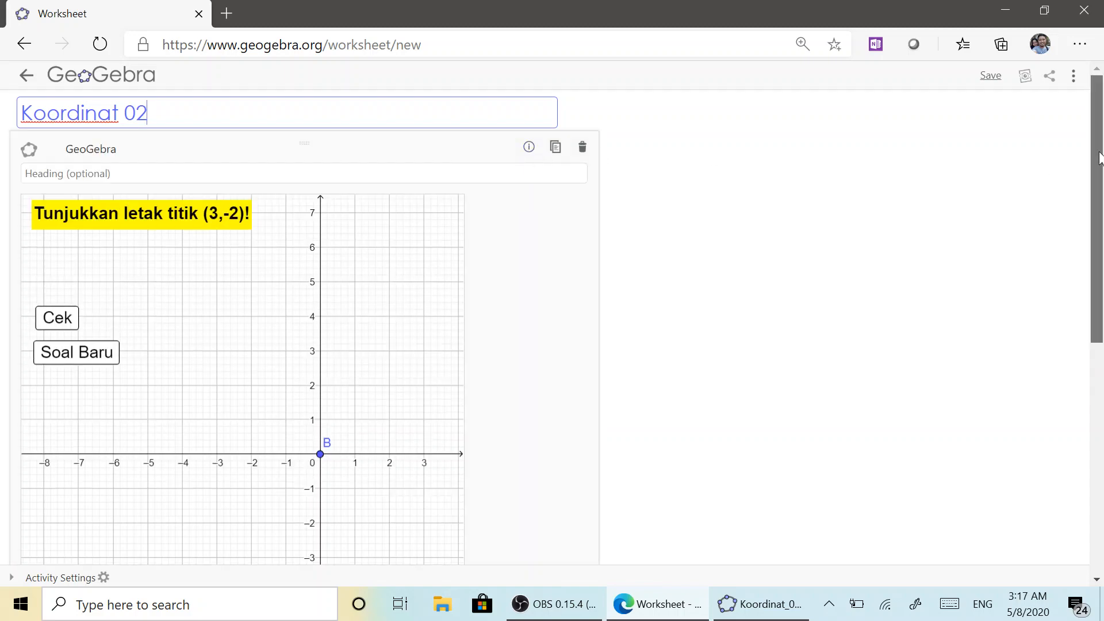
drag(1099, 159, 1092, 320)
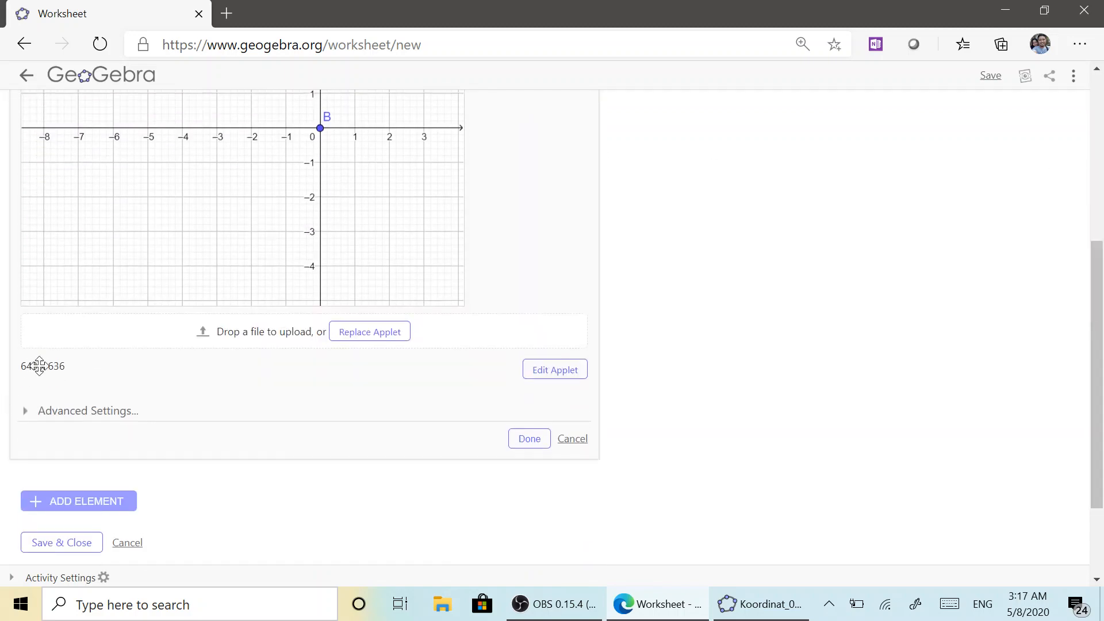
click(26, 413)
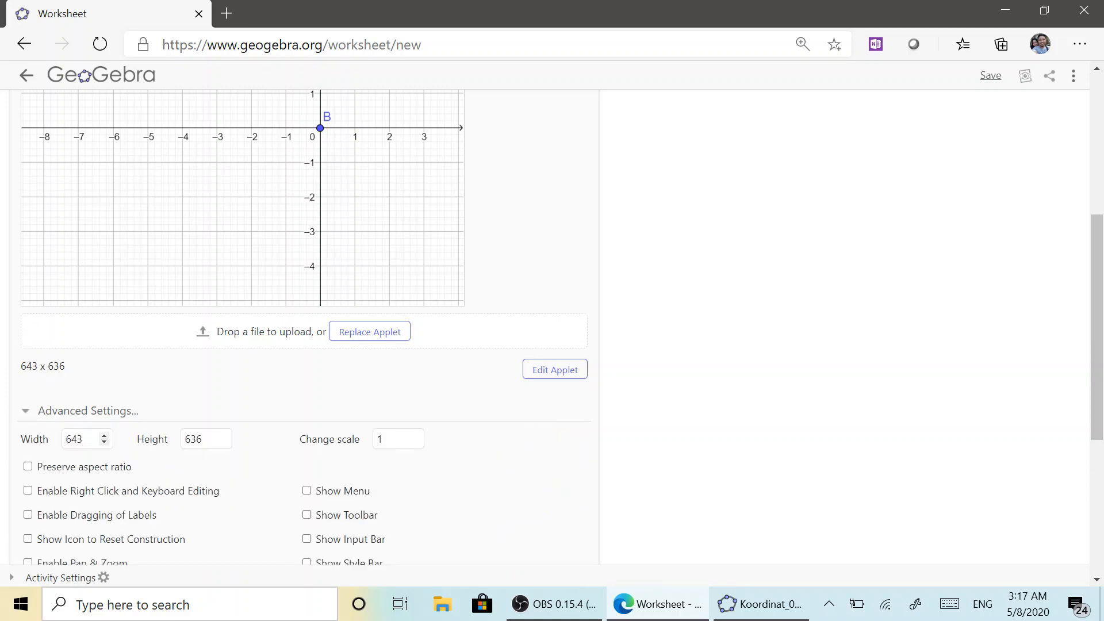
click(84, 439)
click(211, 442)
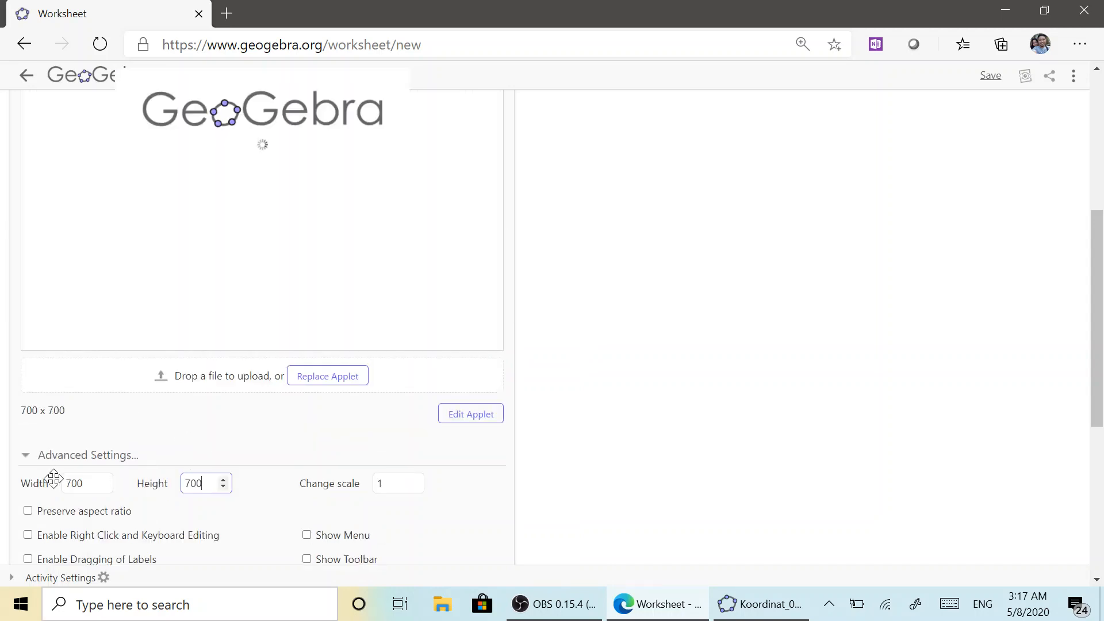
click(27, 512)
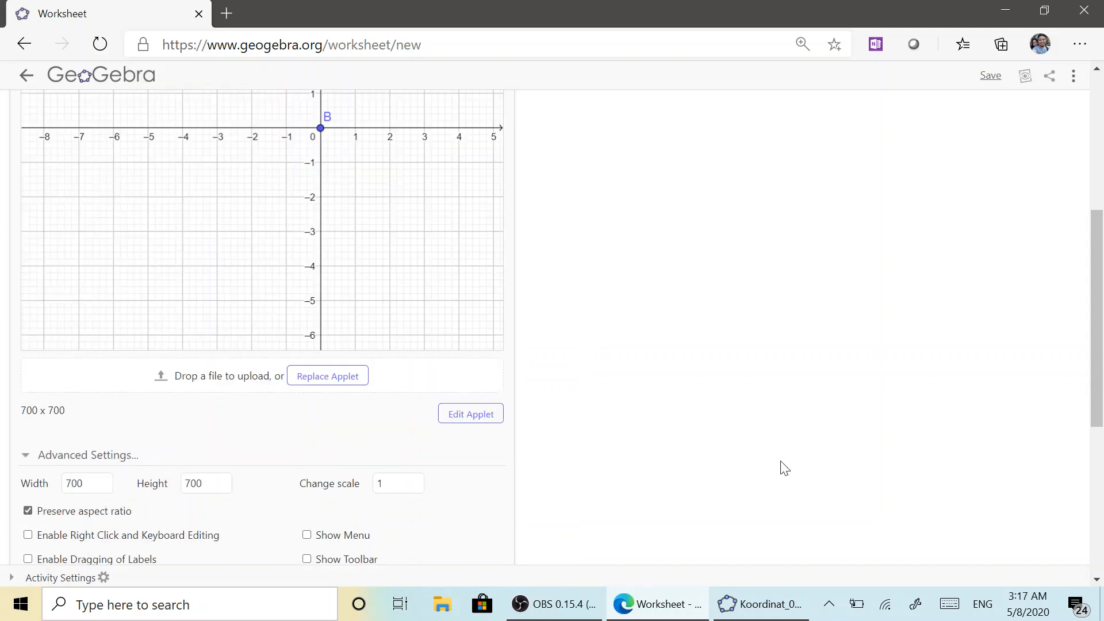
Enable Pan & Zoom for the applet and finish editing the element.
drag(1100, 297, 1100, 392)
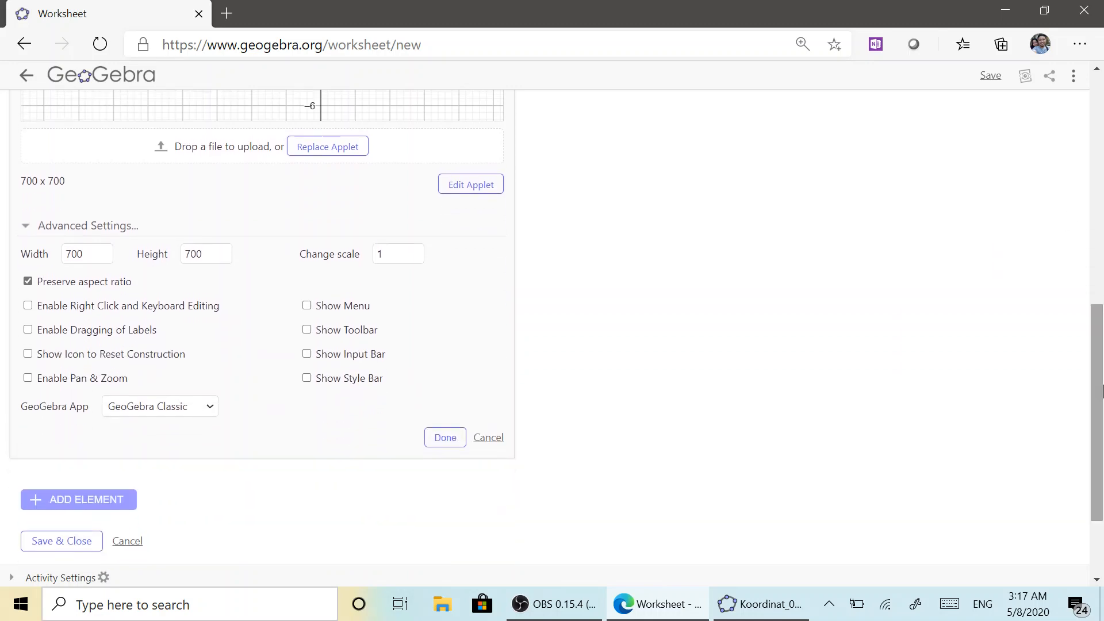
click(28, 379)
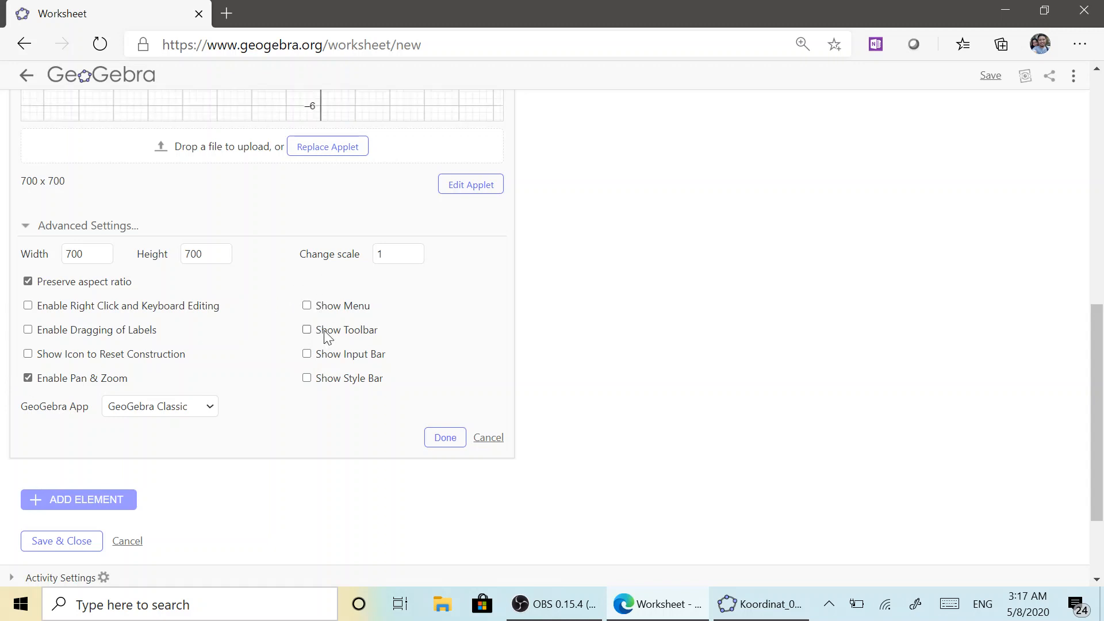
click(437, 441)
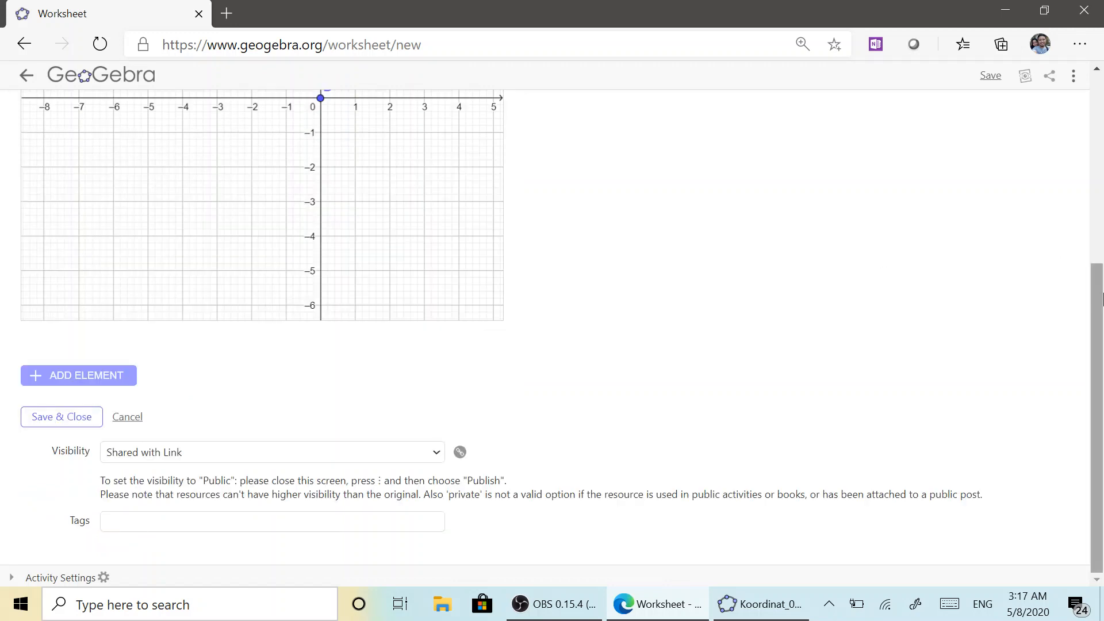
Add a text element to the worksheet reading "Geserlah titik B ke koordinat yang diminta!".
mouse_move(1097, 296)
mouse_down()
mouse_move(1091, 128)
mouse_move(1093, 287)
mouse_up()
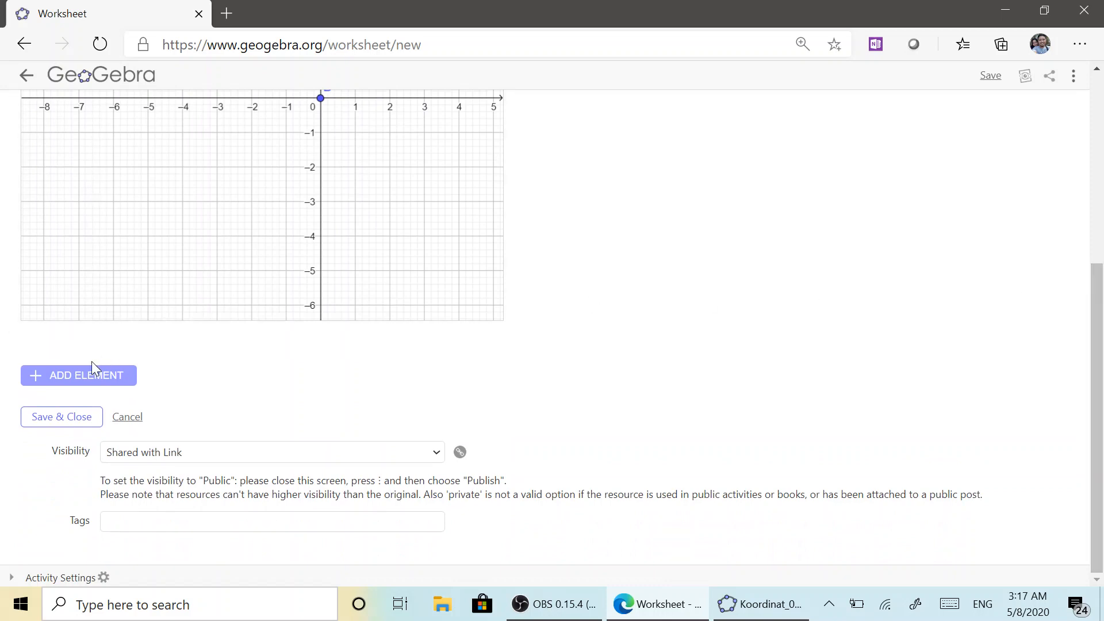
click(86, 379)
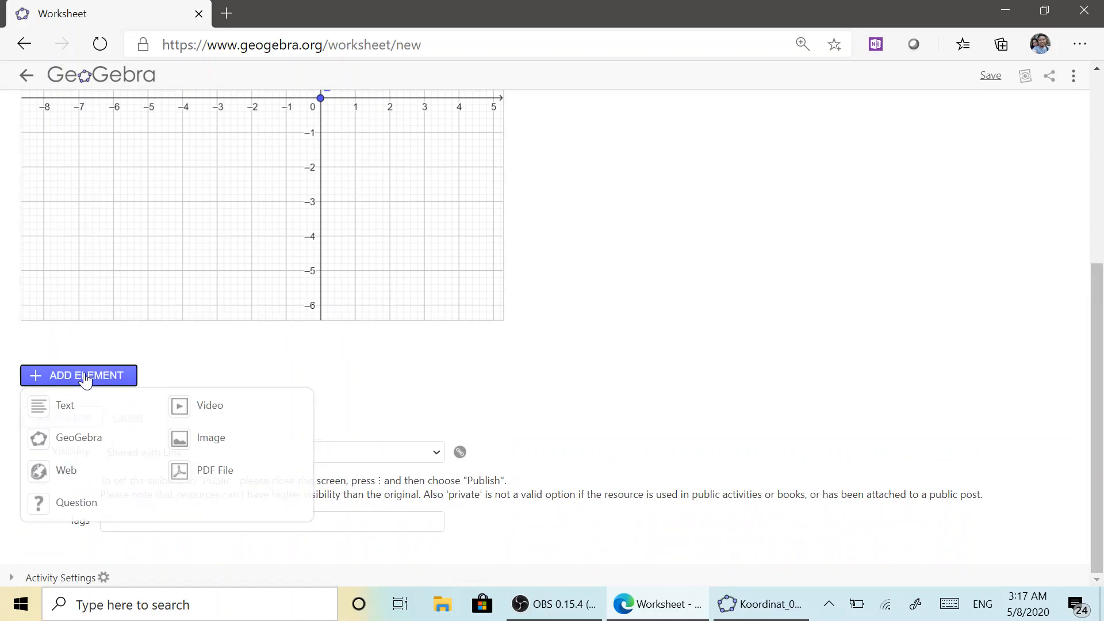
click(66, 408)
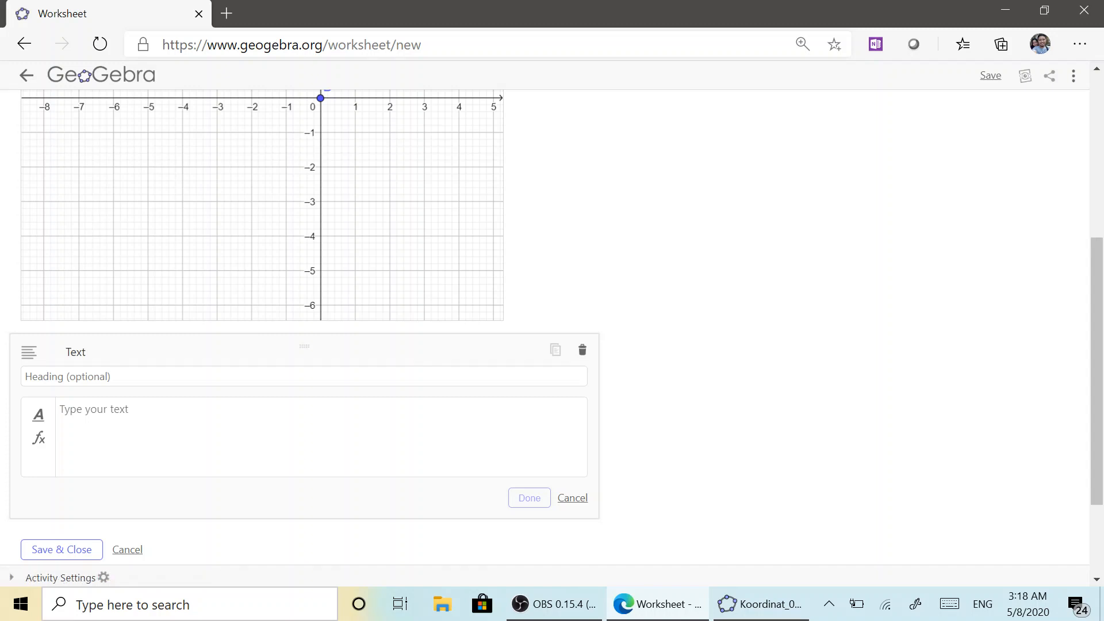
text(Geserlah titi)
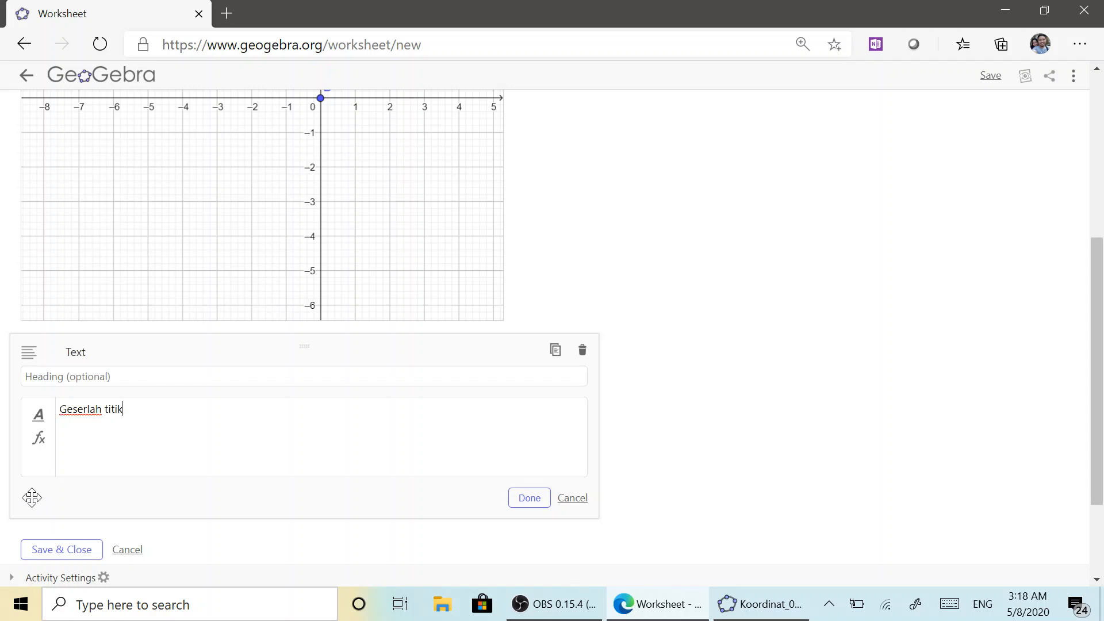
text(ke)
text(koordinat yang diminta!)
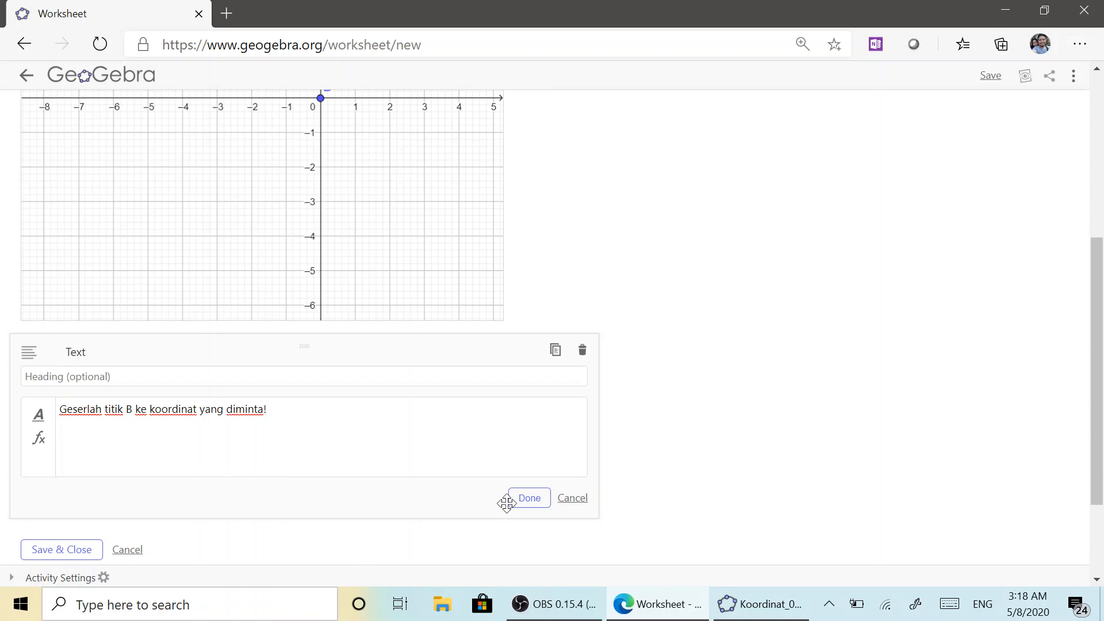
click(527, 498)
Move the instruction text above the applet, and save and close the worksheet.
mouse_move(227, 365)
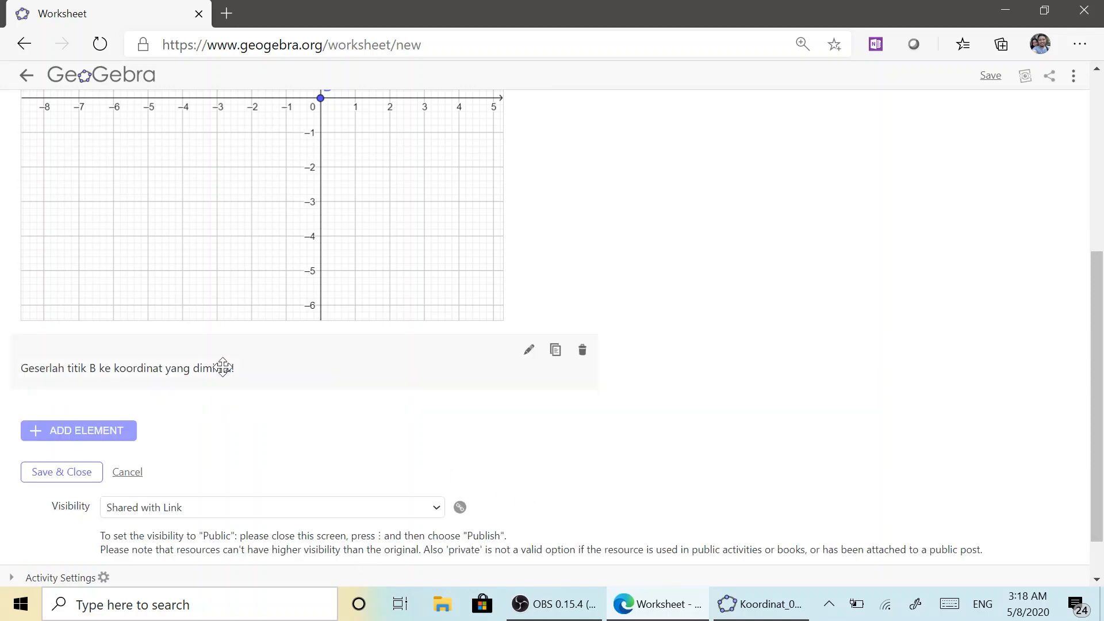
drag(323, 357, 321, 151)
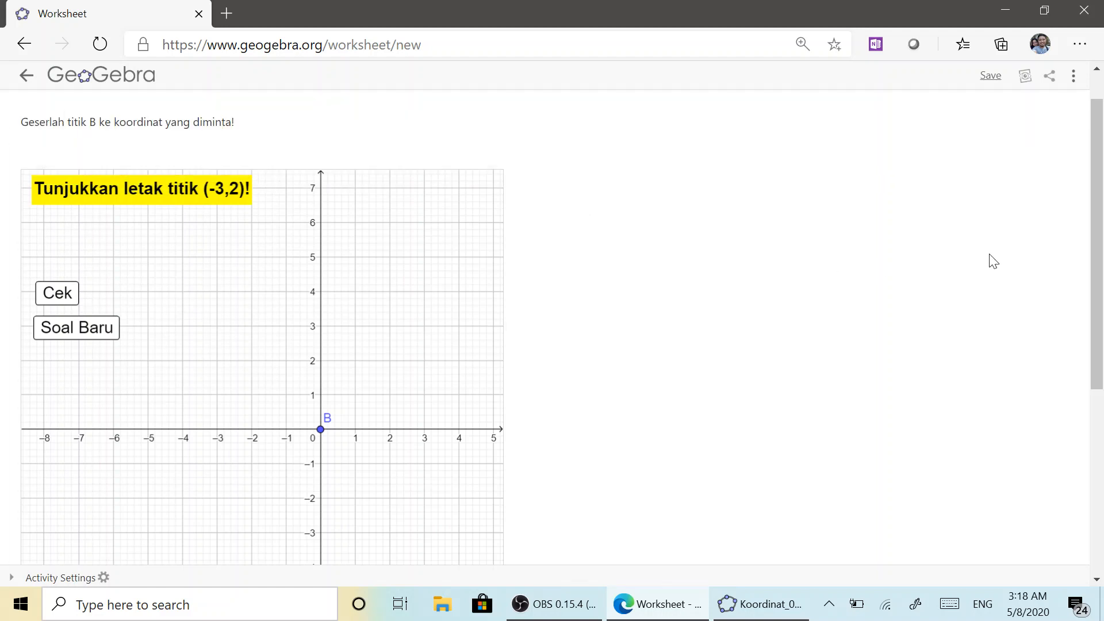
drag(1094, 207, 509, 430)
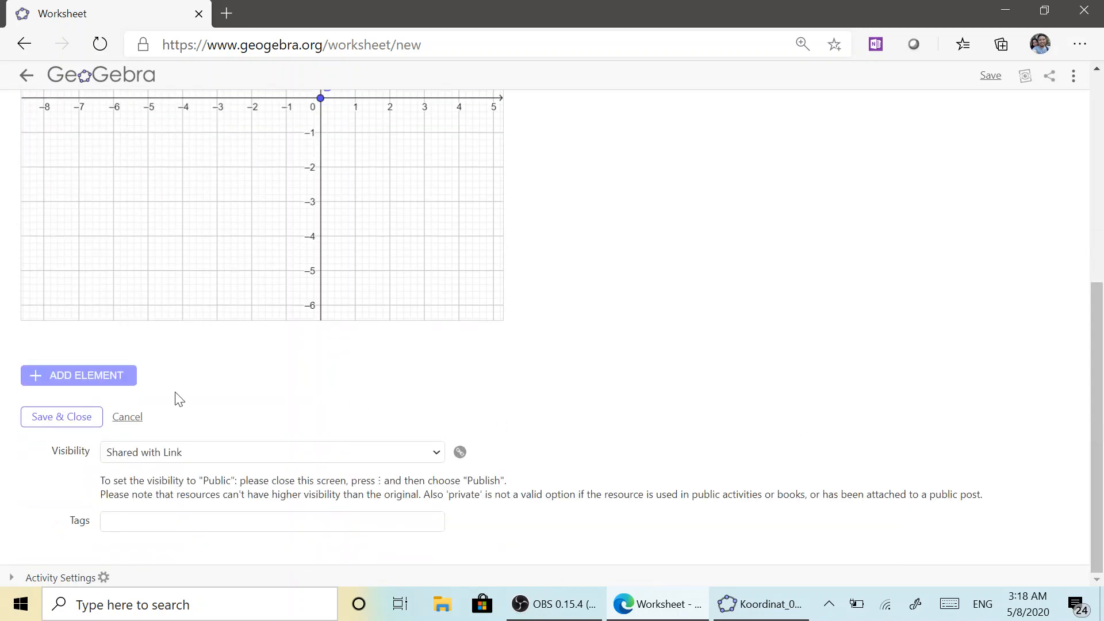
click(64, 417)
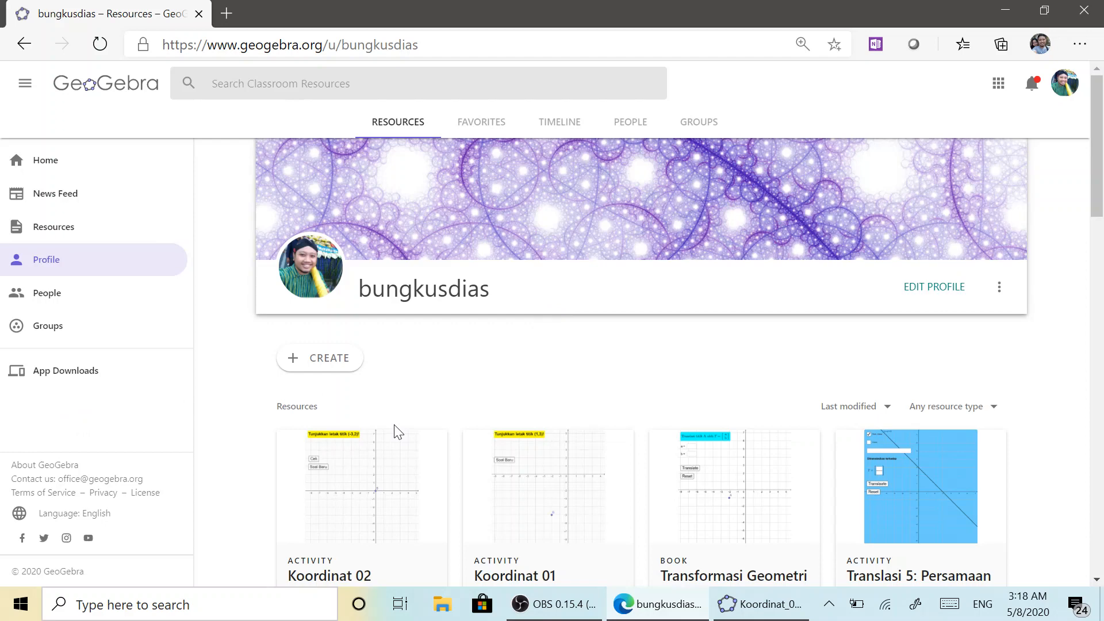
Start publishing the Koordinat 02 activity and enter the description "Menentukan letak koordinat sebuah titik".
scroll(397, 431, down, 1)
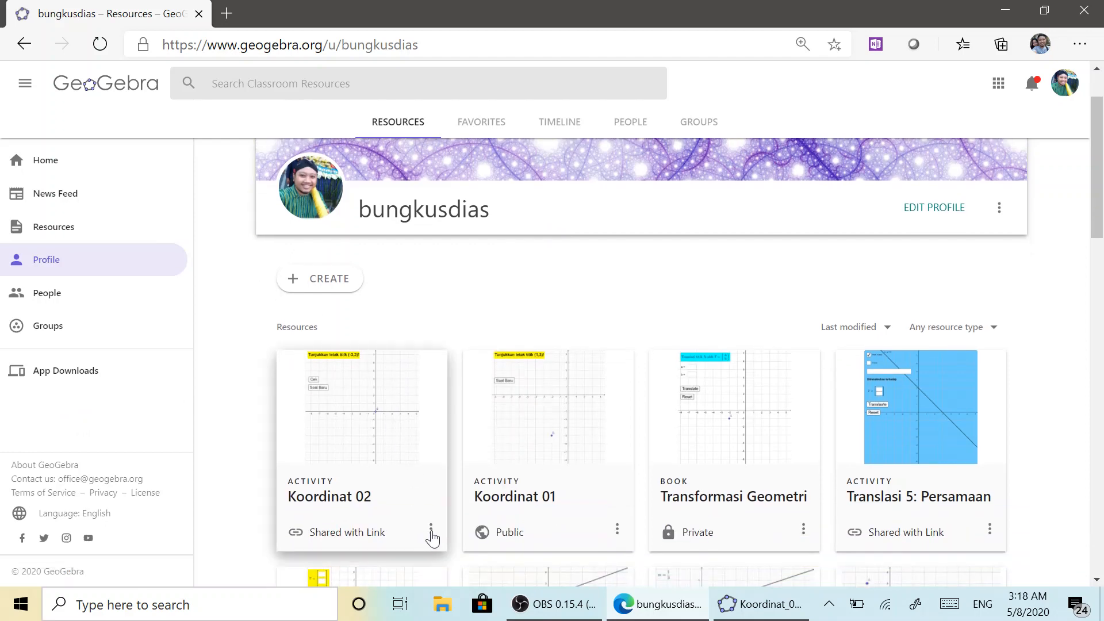
click(431, 529)
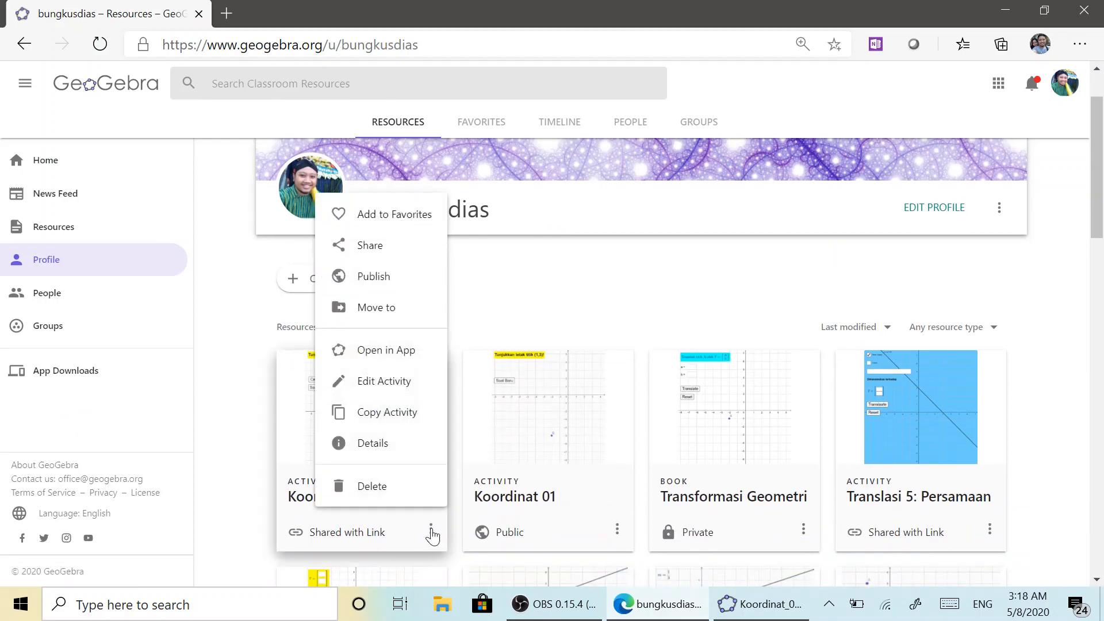
click(371, 277)
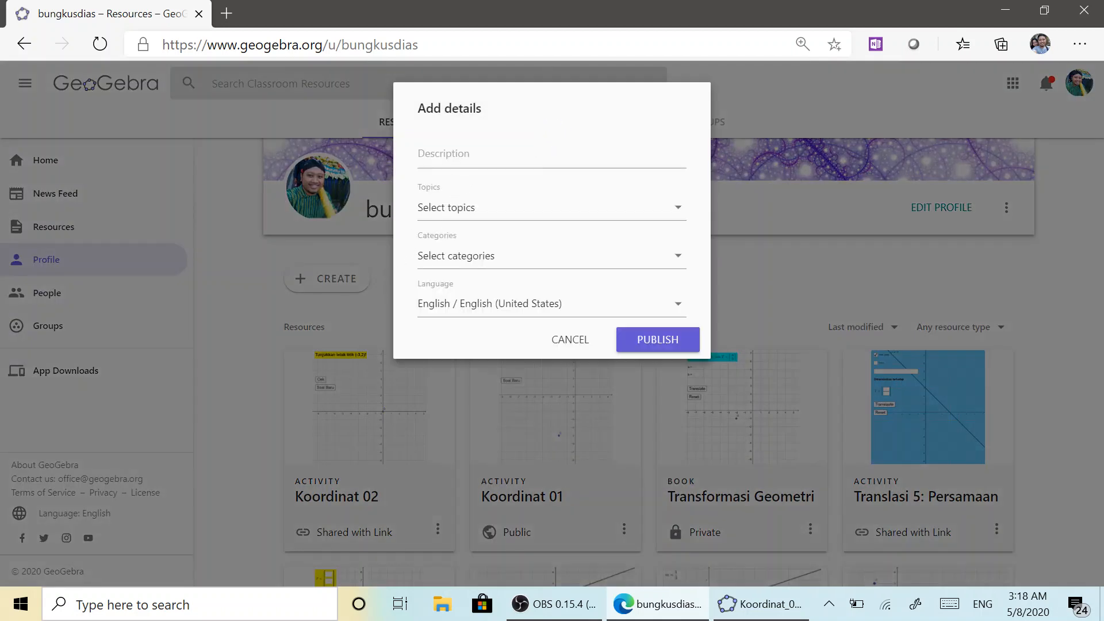
click(460, 154)
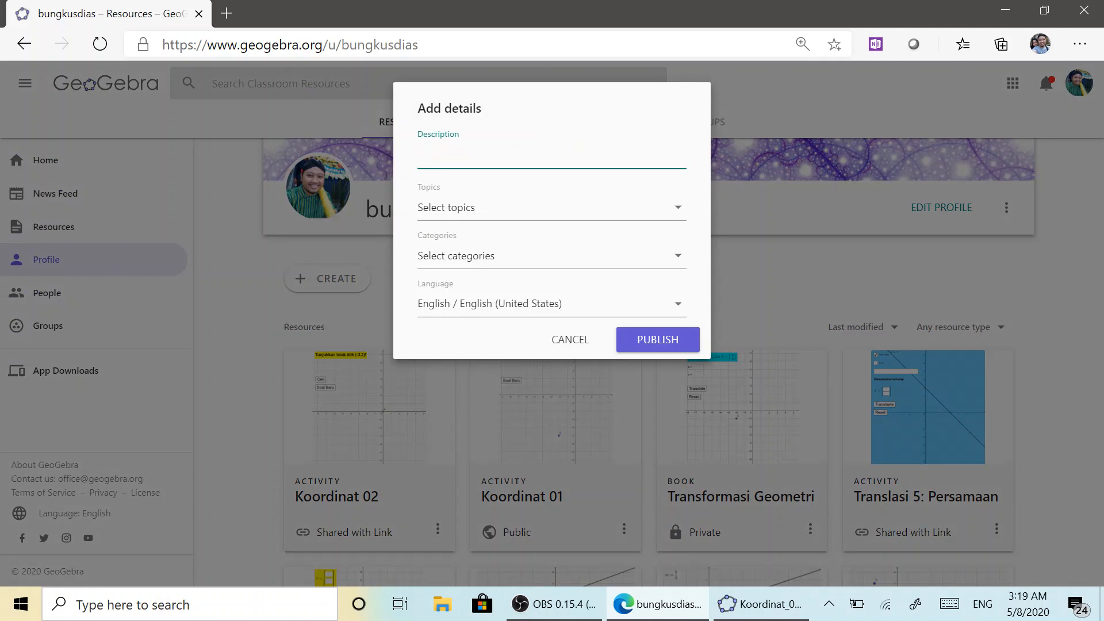
text(Mene)
key(BackSpace)
key(BackSpace)
text(entukan letak koordina)
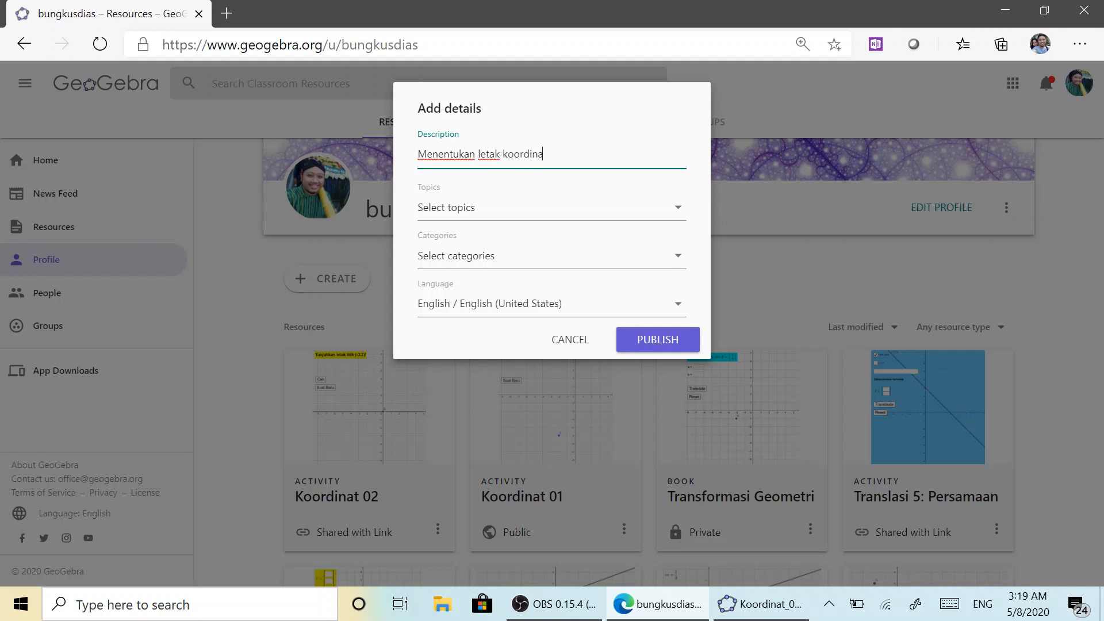
text(t sebuah titik)
Assign the topics Algebra and Coordinates to the activity.
click(678, 210)
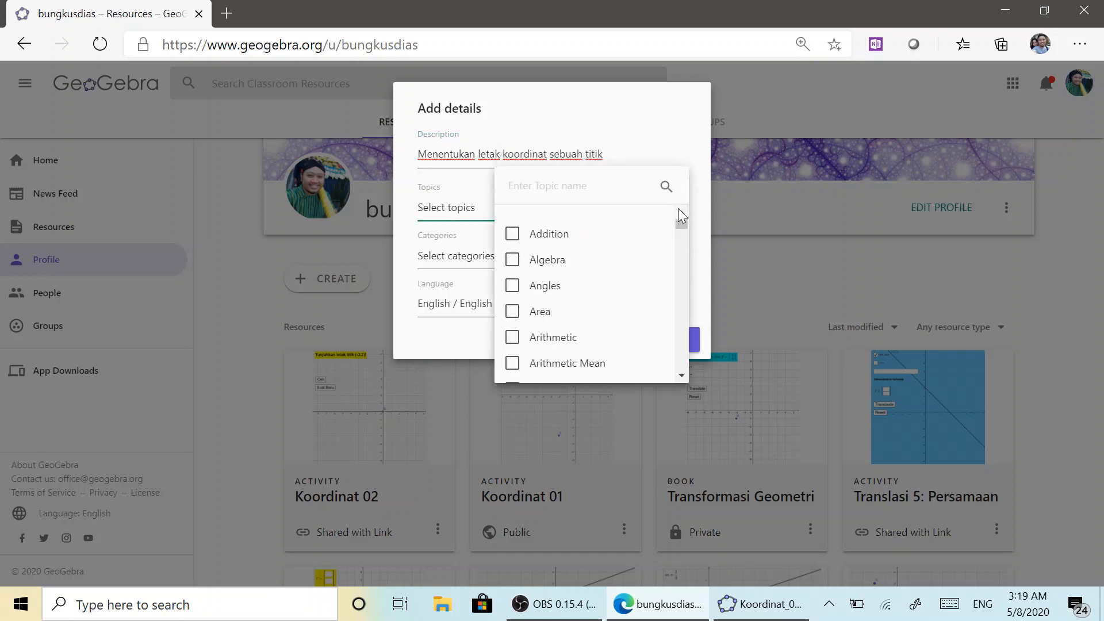
click(513, 262)
scroll(682, 375, down, 4)
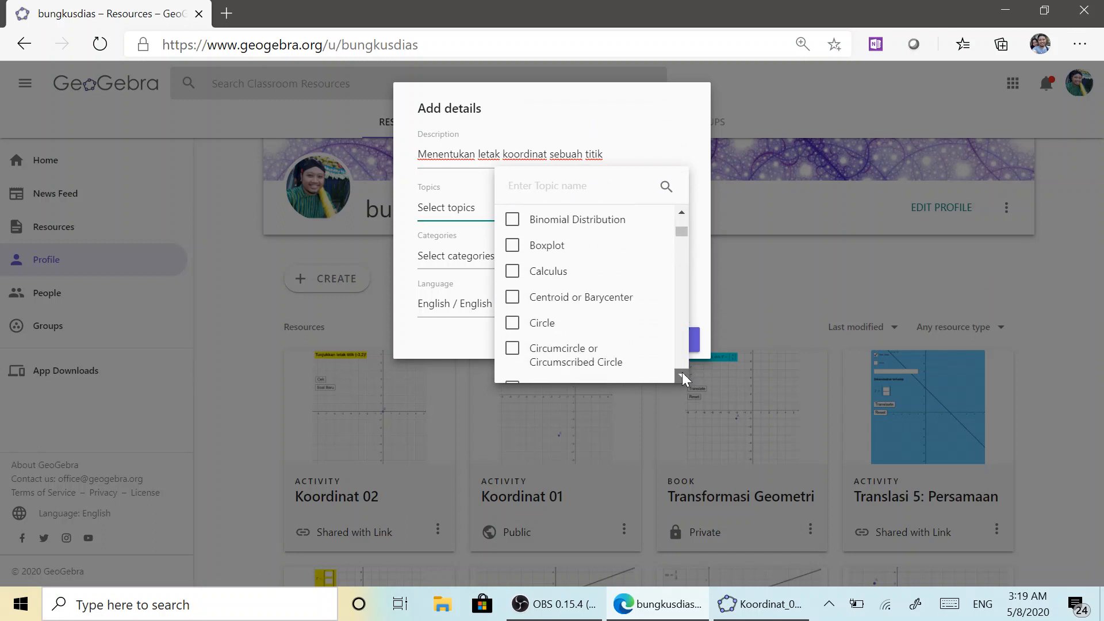
scroll(682, 374, down, 5)
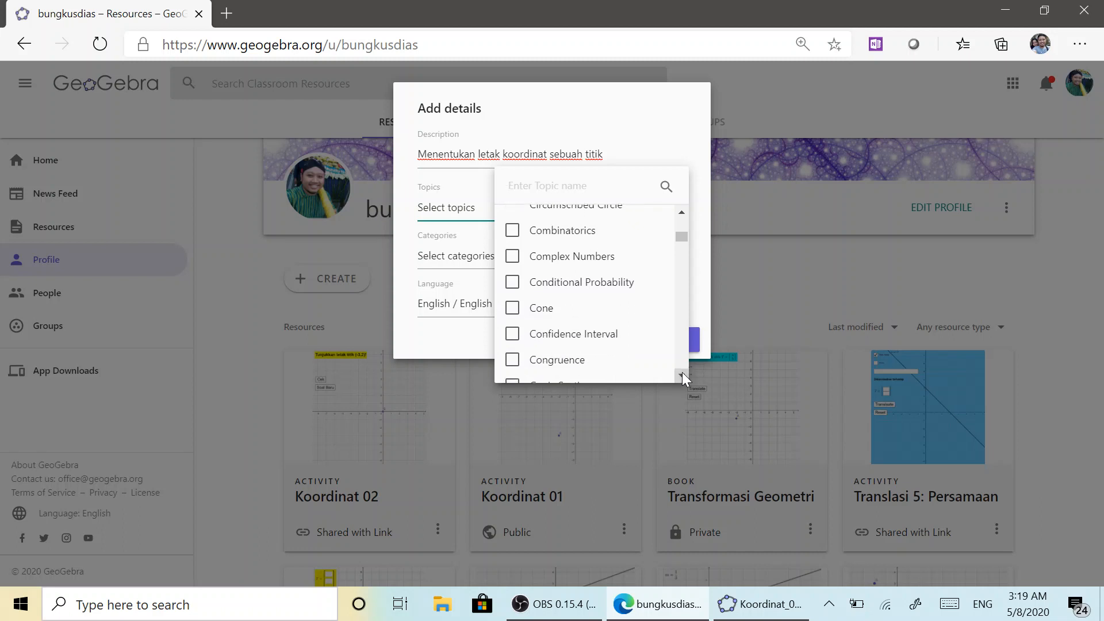
scroll(682, 373, down, 5)
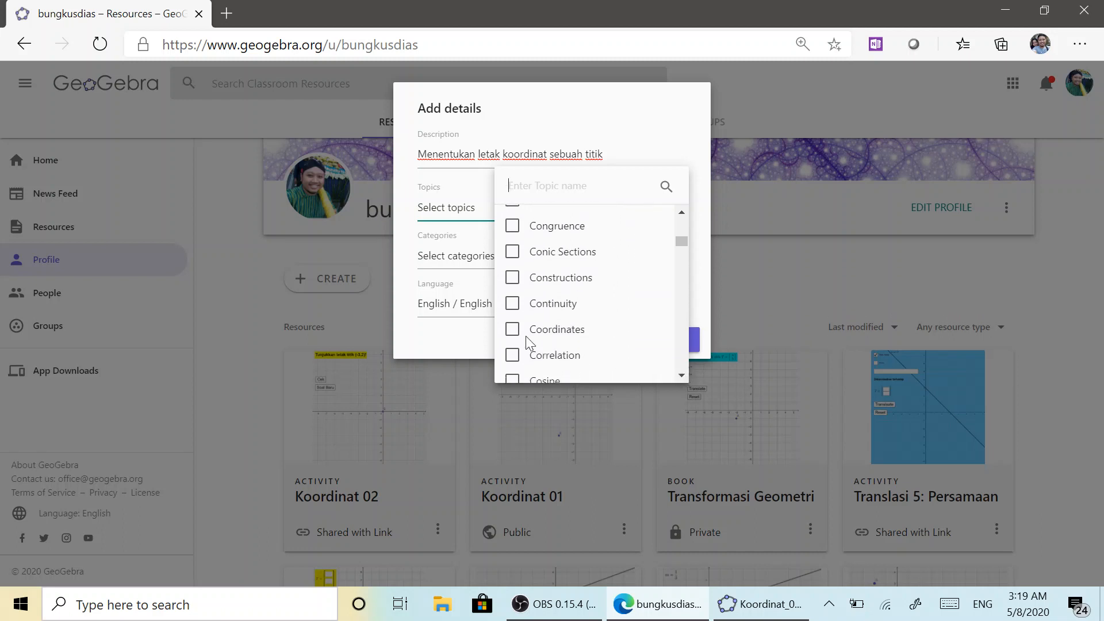
click(512, 330)
click(630, 124)
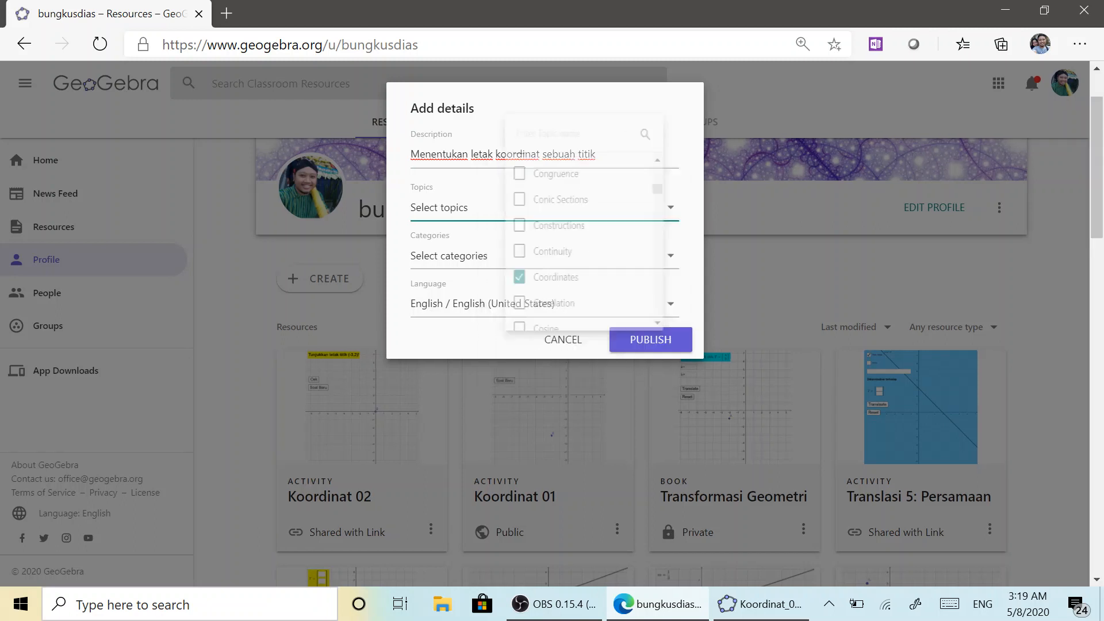
Assign the Practice category to the activity.
click(681, 260)
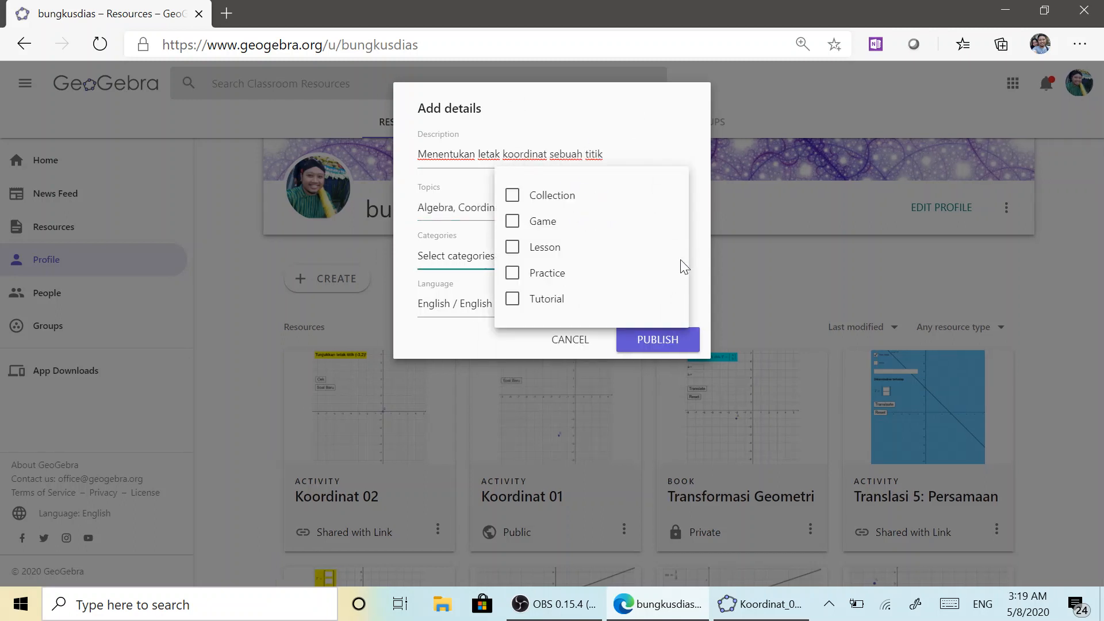
click(571, 278)
click(638, 118)
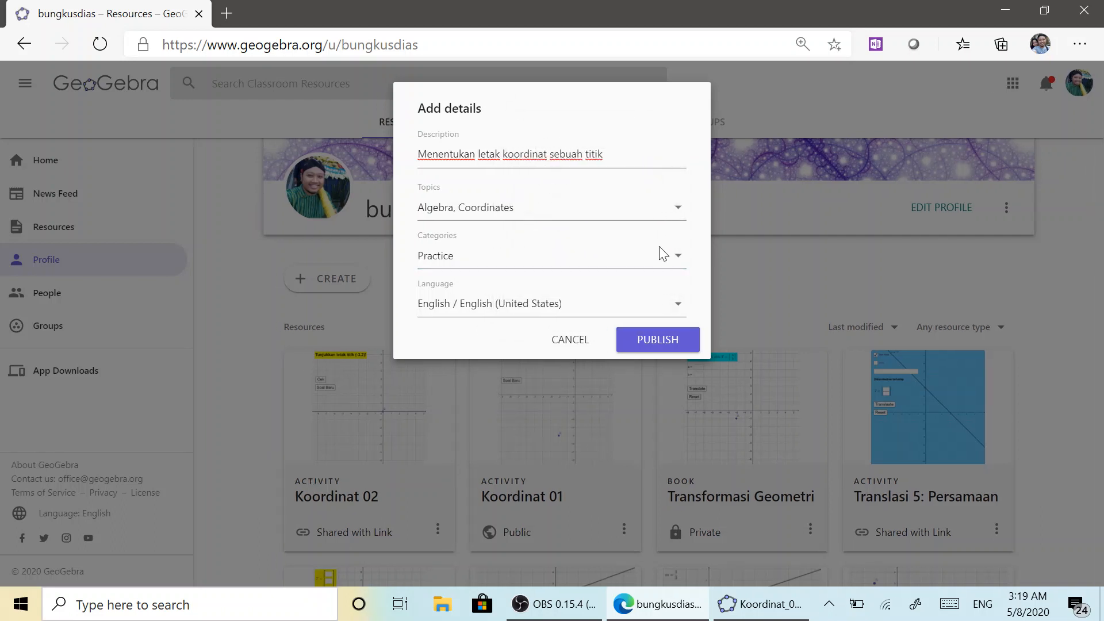
Set the activity's language to Indonesian / Bahasa Indonesia and publish it.
click(678, 307)
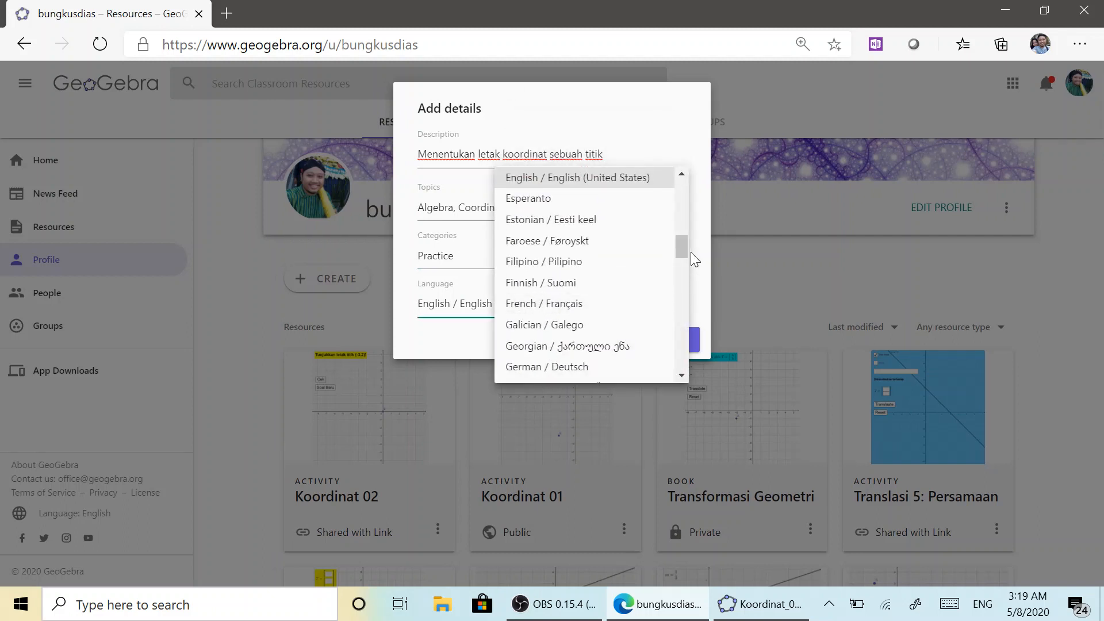
drag(683, 251, 688, 272)
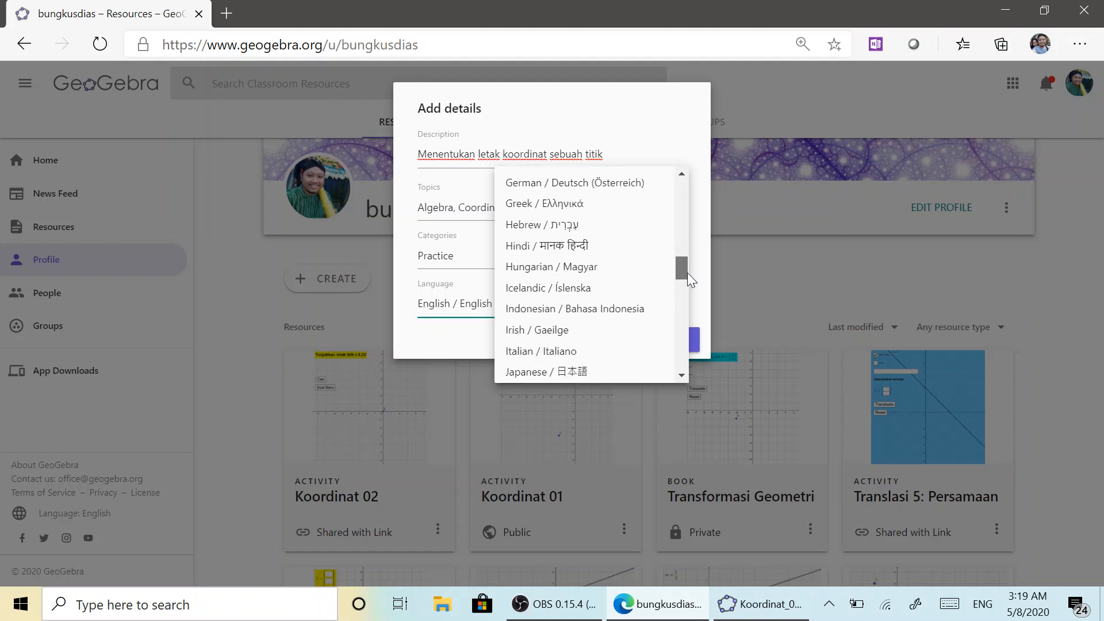
click(632, 310)
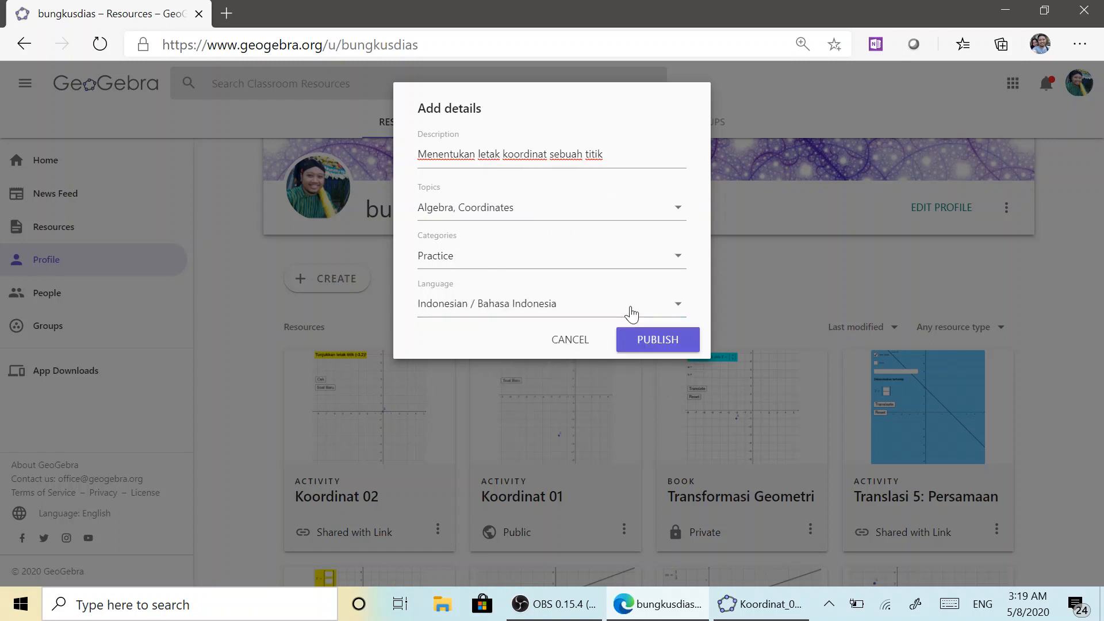
click(650, 339)
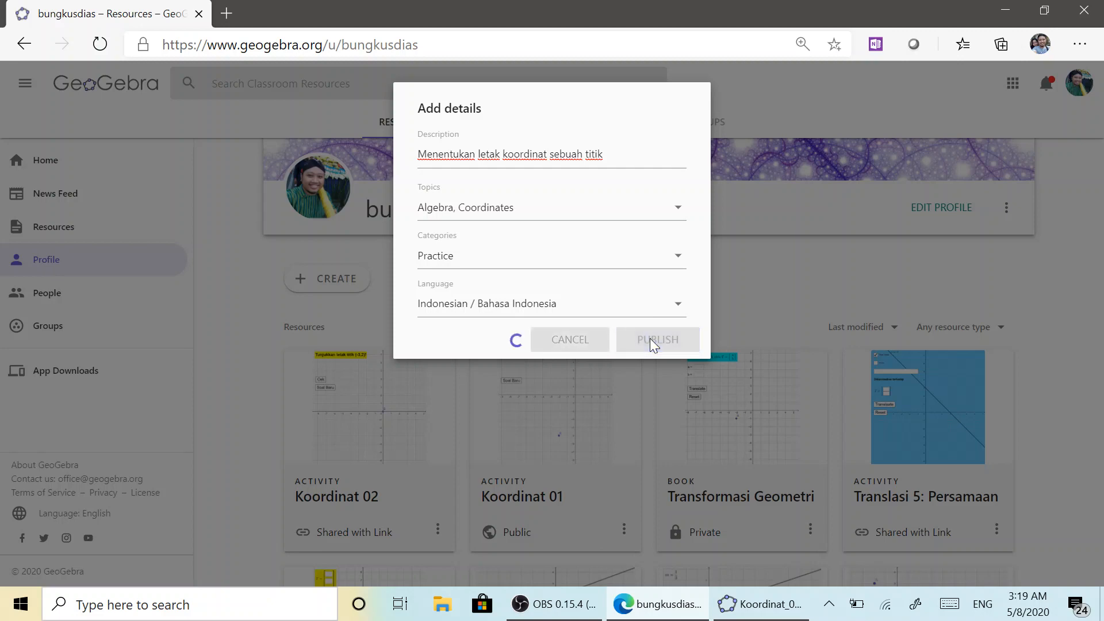